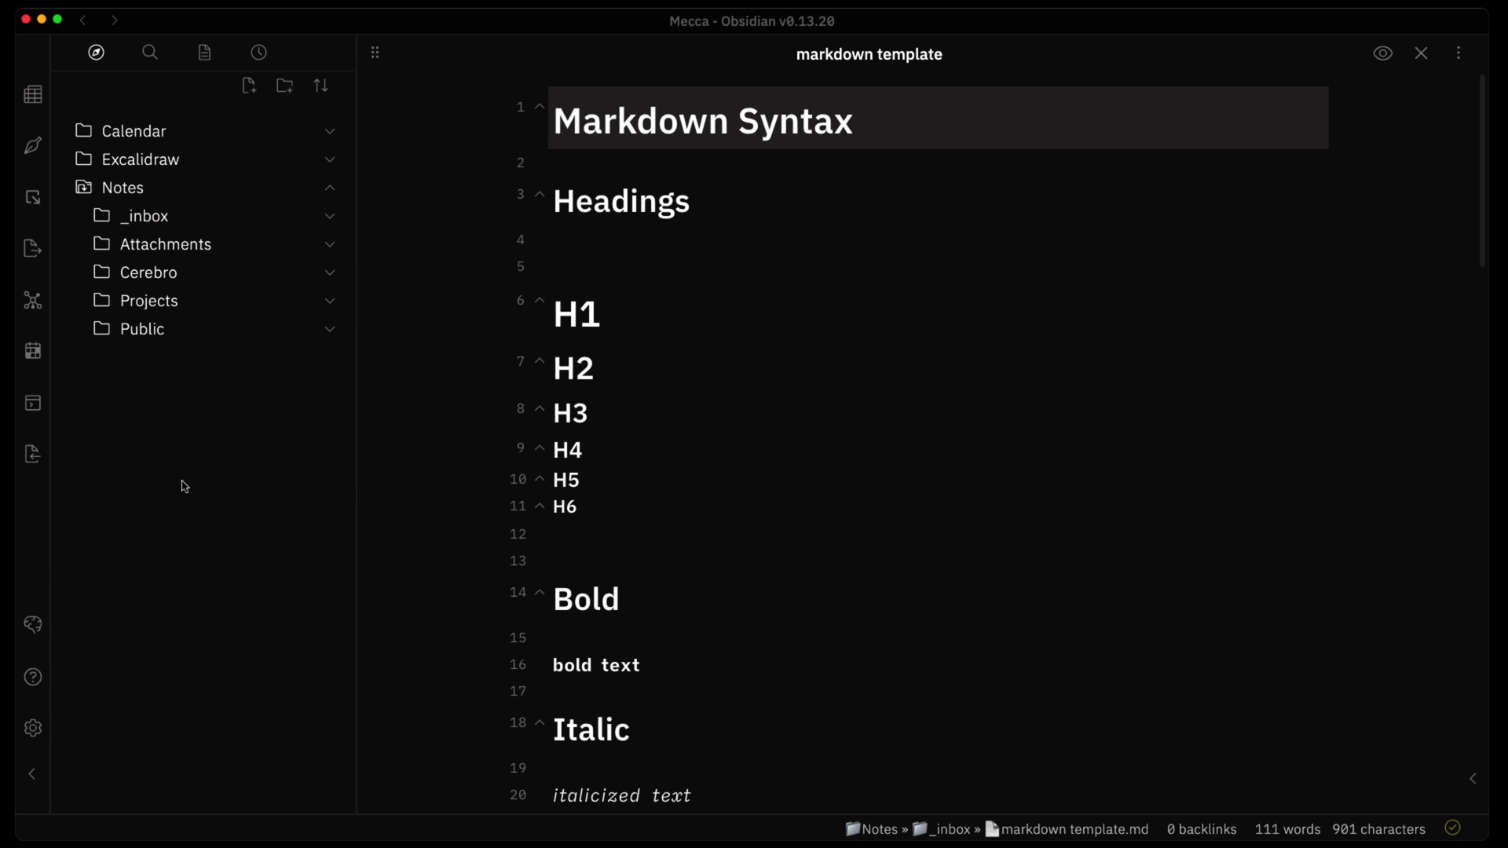
Step: Examine the default file explorer by expanding and collapsing the _inbox folder and viewing the sort order options
mouse_move(162, 340)
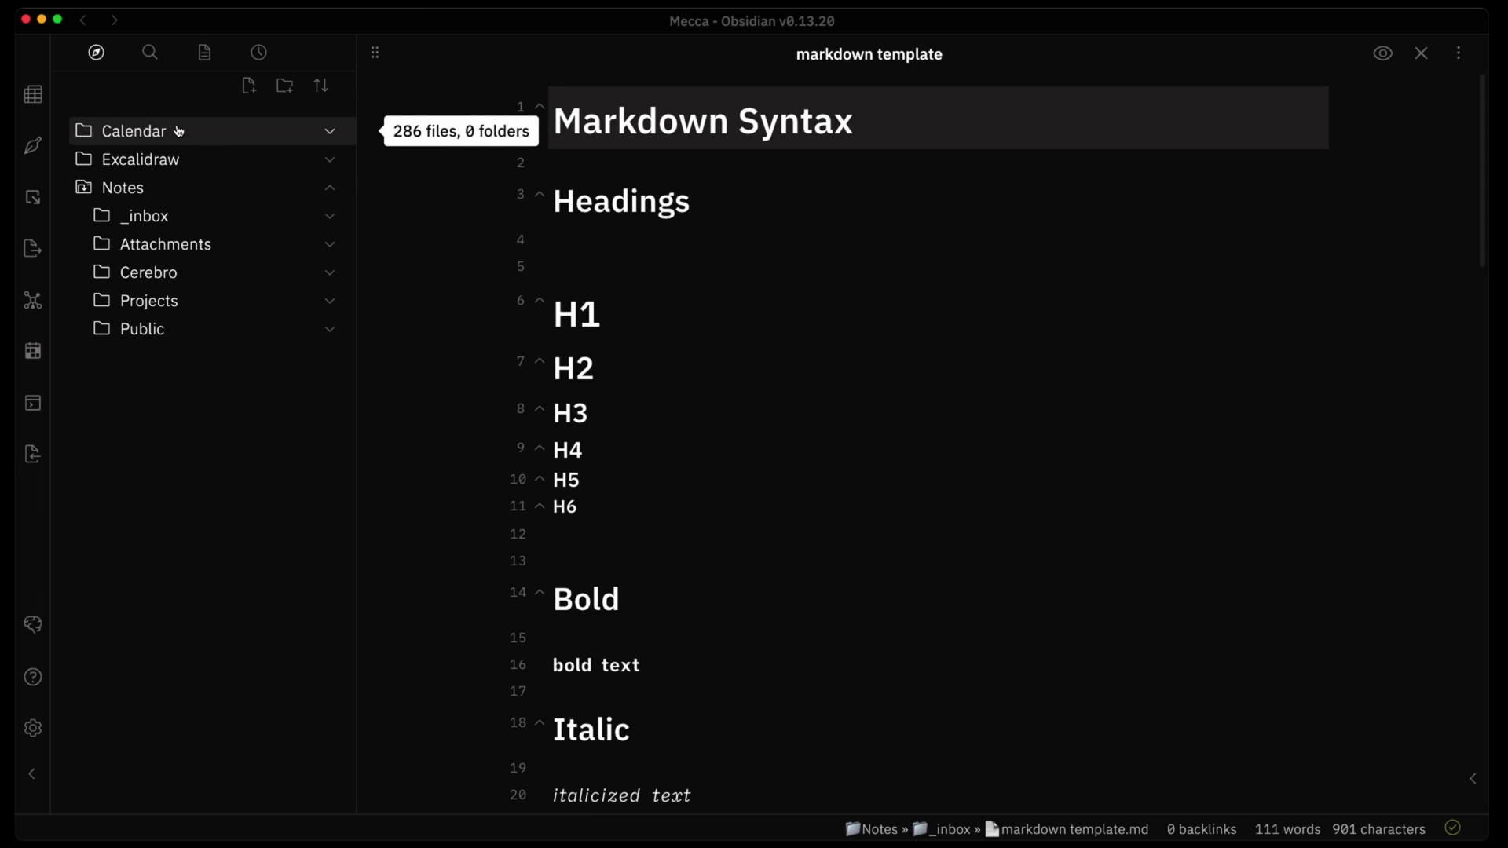
click(331, 217)
click(320, 216)
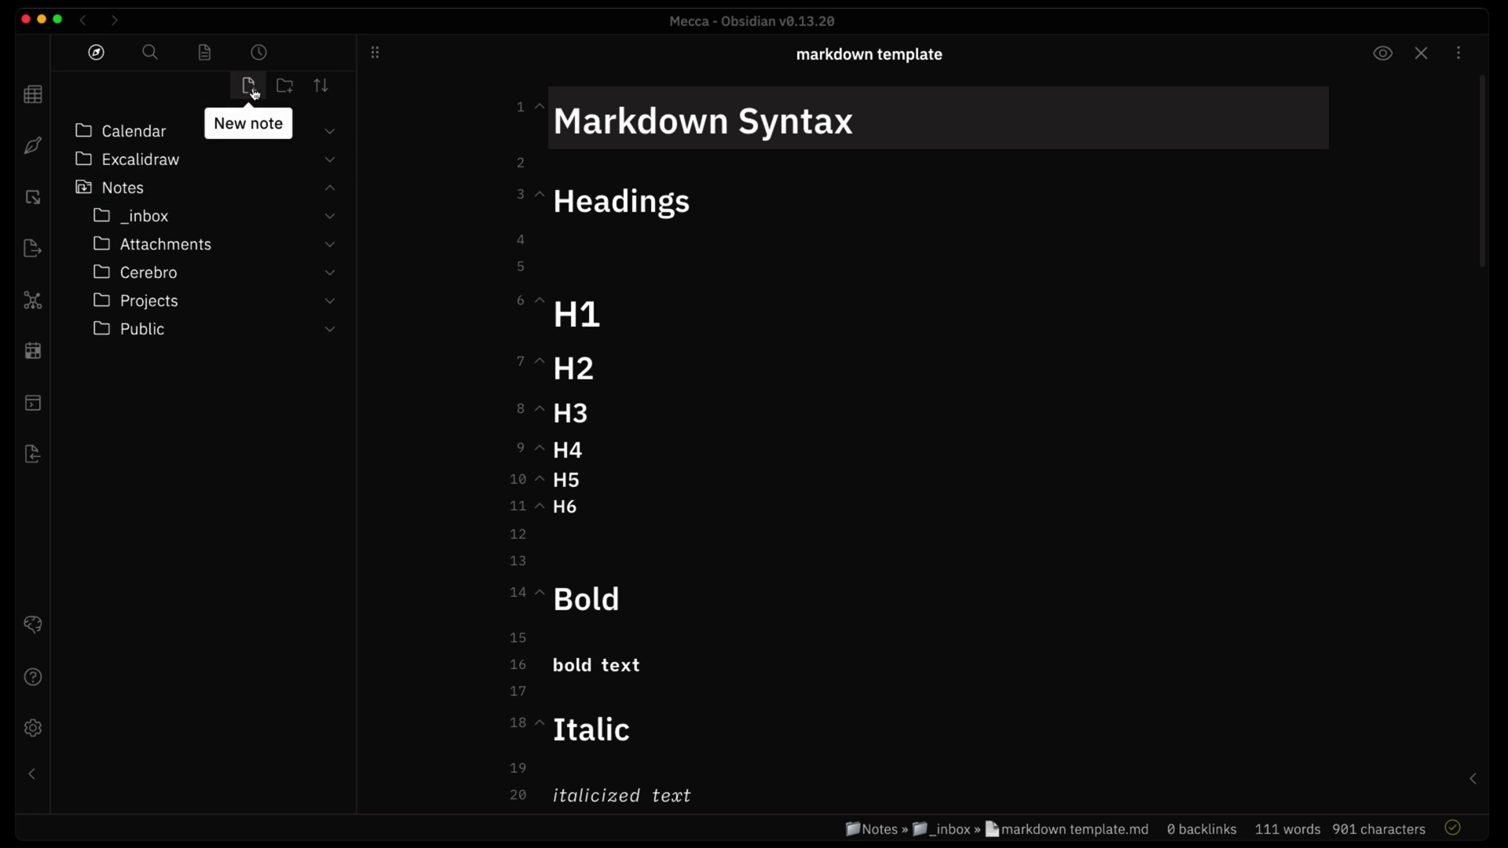
click(320, 86)
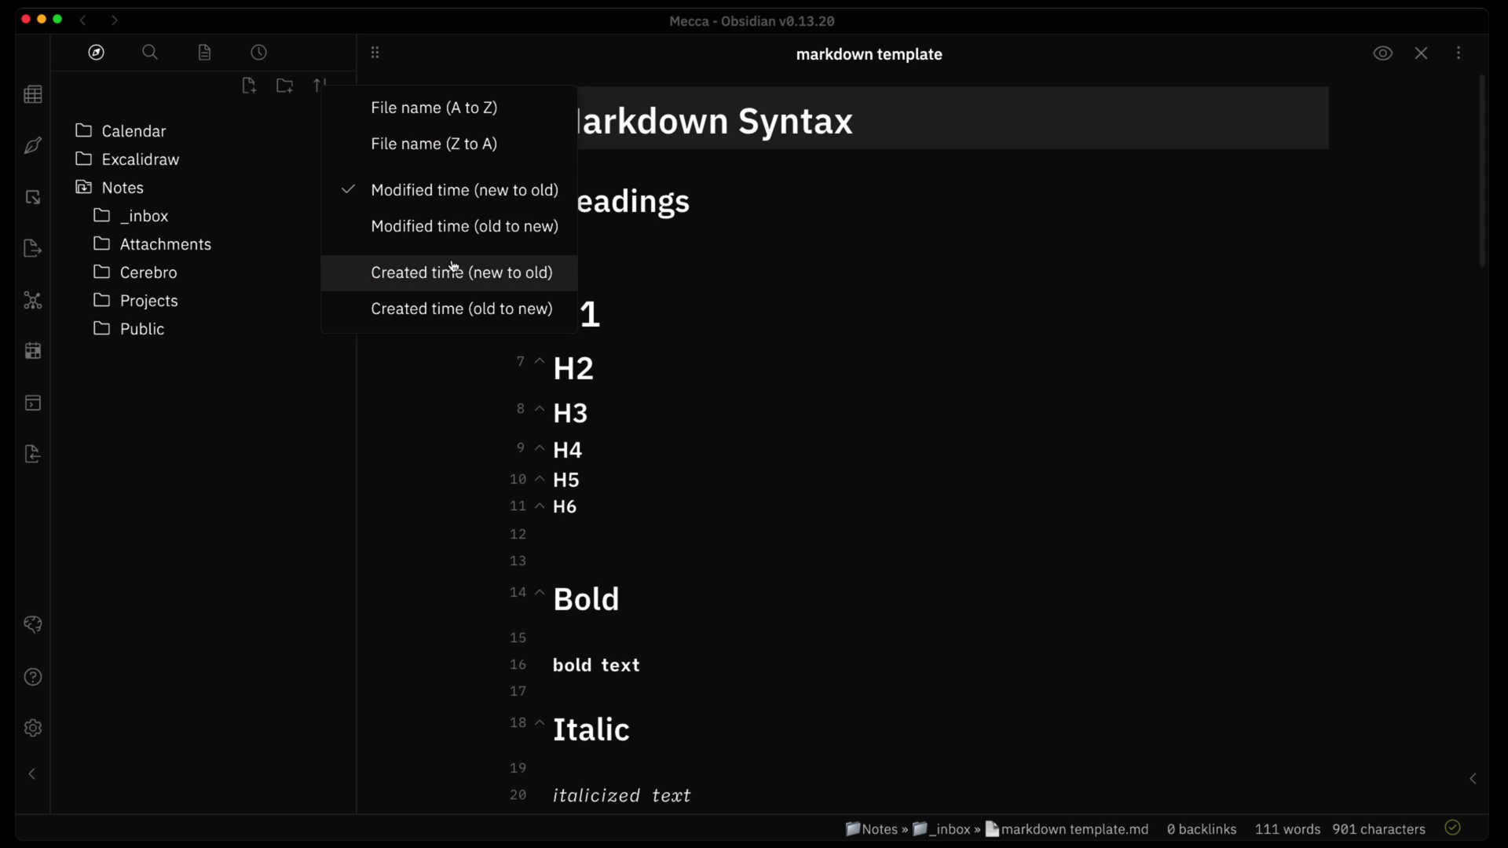
click(182, 93)
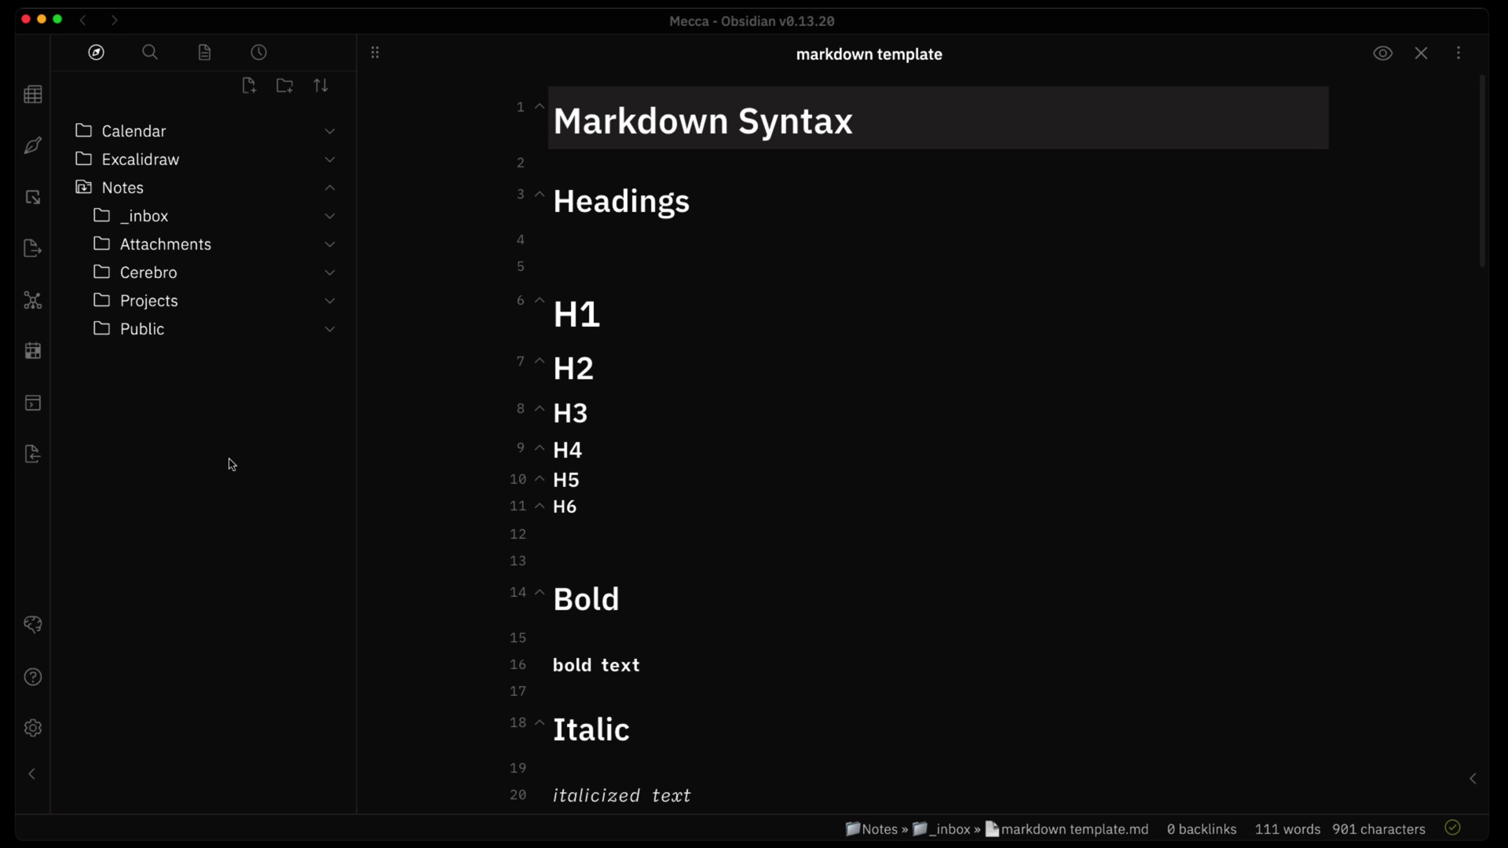
Step: Search the community plugins for "file" and look through the results for the File Tree Alternative Plugin
click(33, 727)
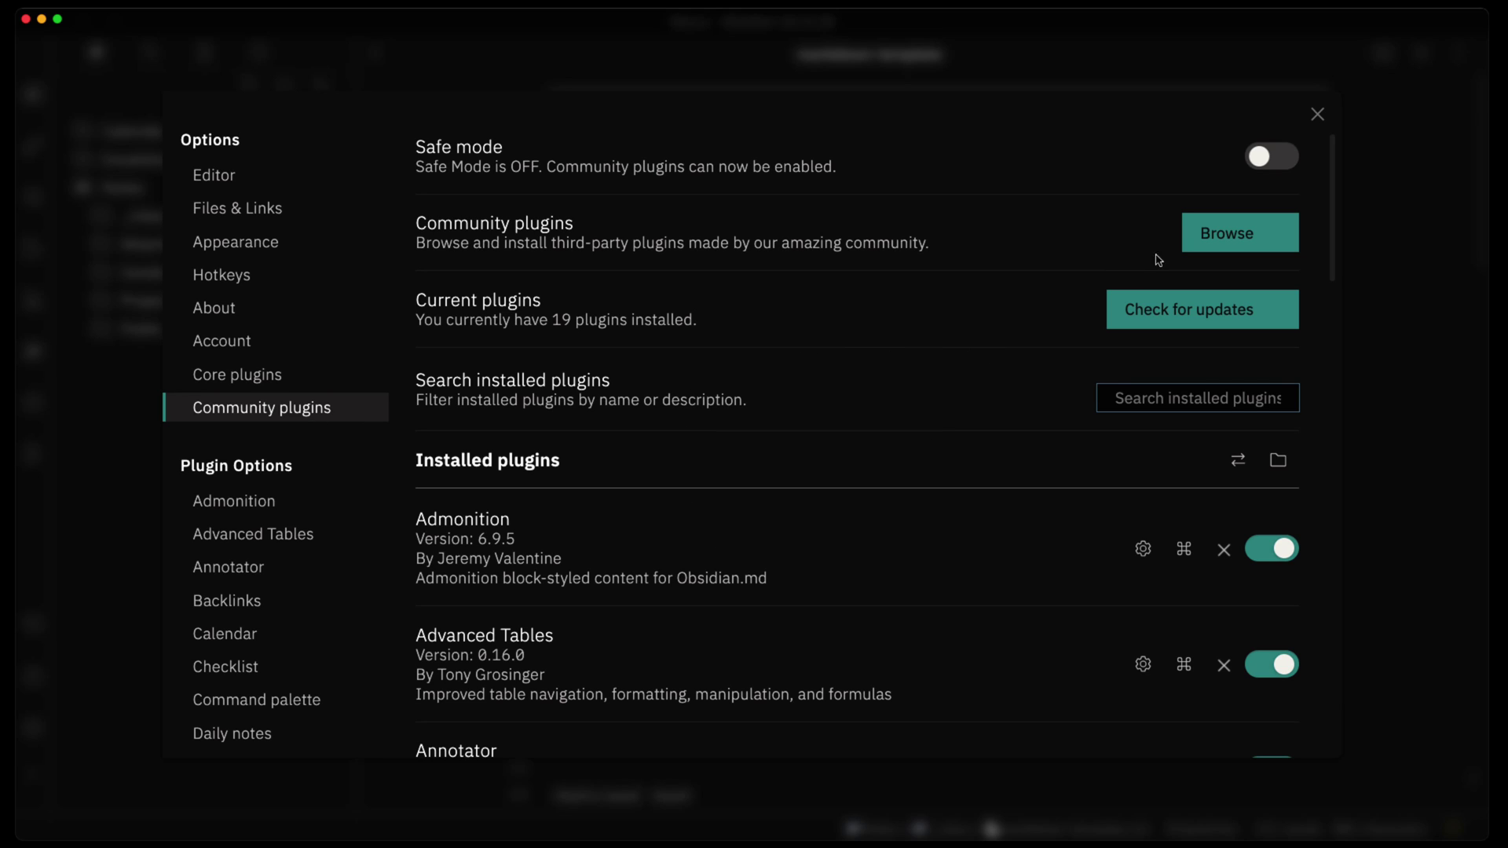
click(1193, 243)
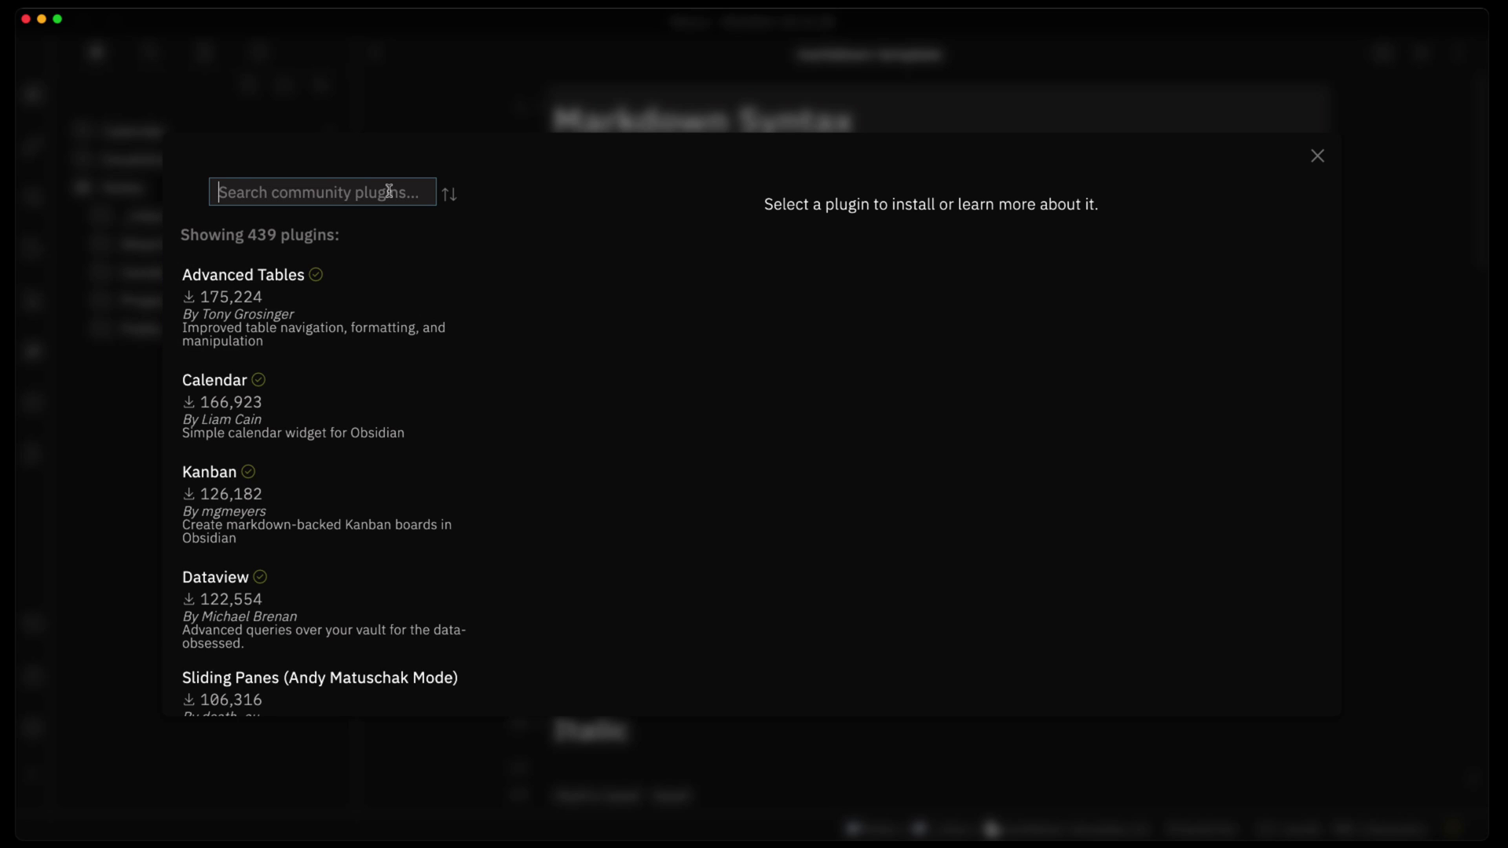
text(file)
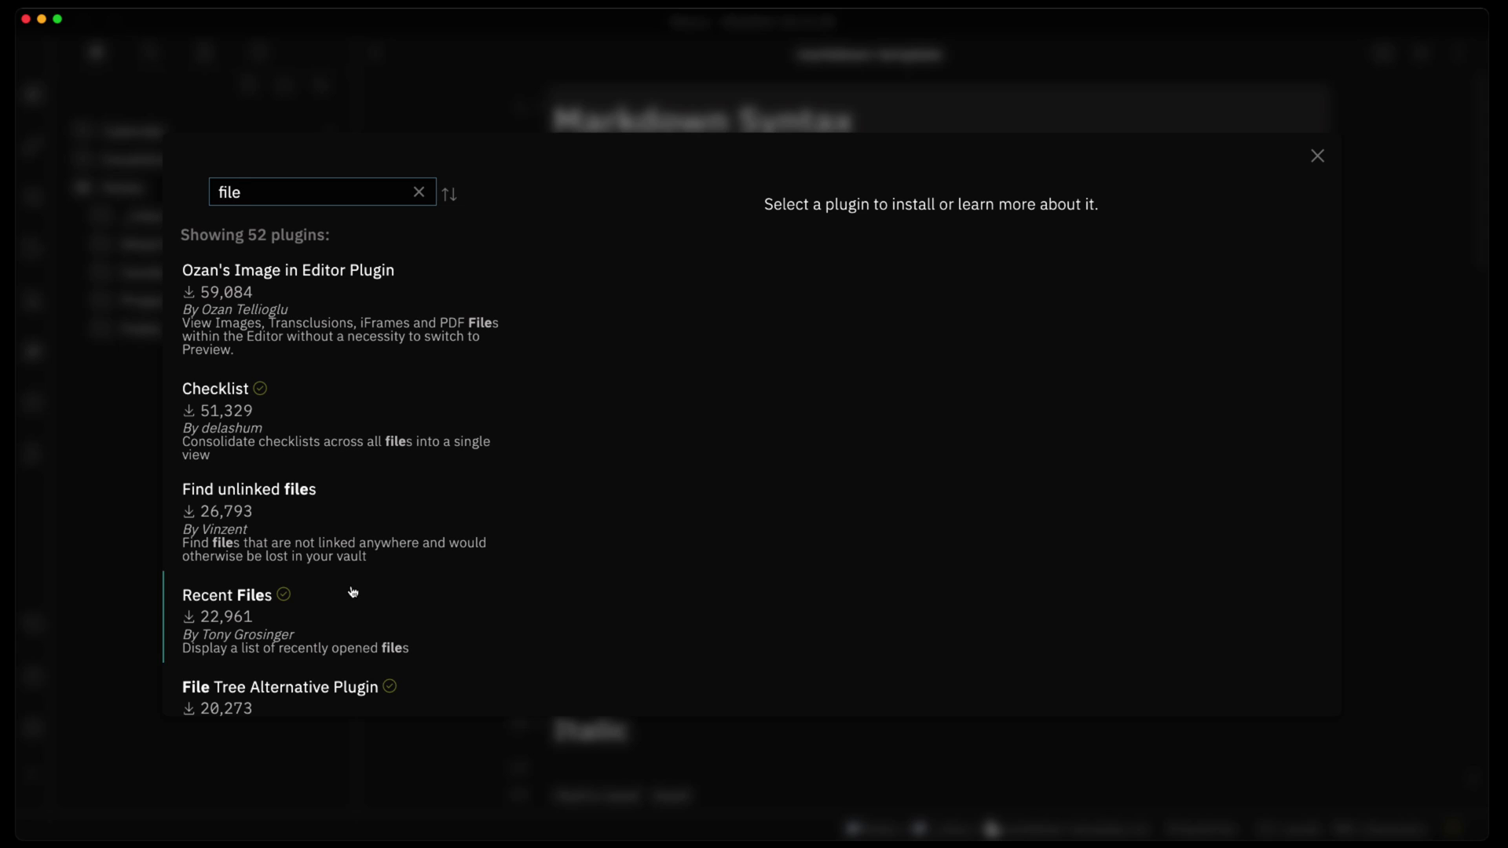
scroll(354, 592, down, 2)
scroll(354, 592, down, 2)
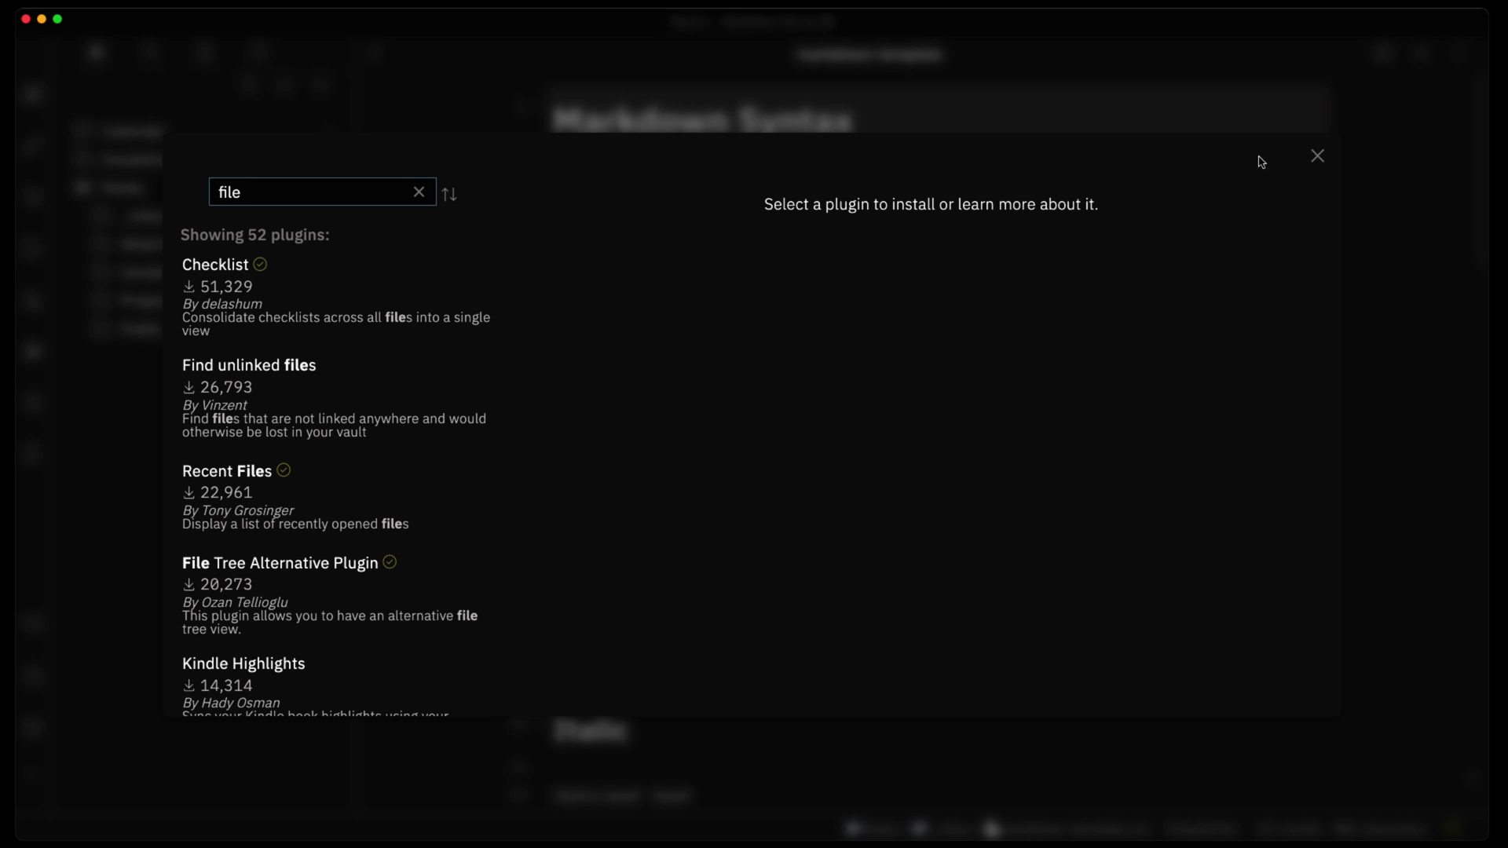
click(1317, 161)
Step: Find File Tree Alternative Plugin among the installed community plugins and enable it from its details page
scroll(565, 542, down, 6)
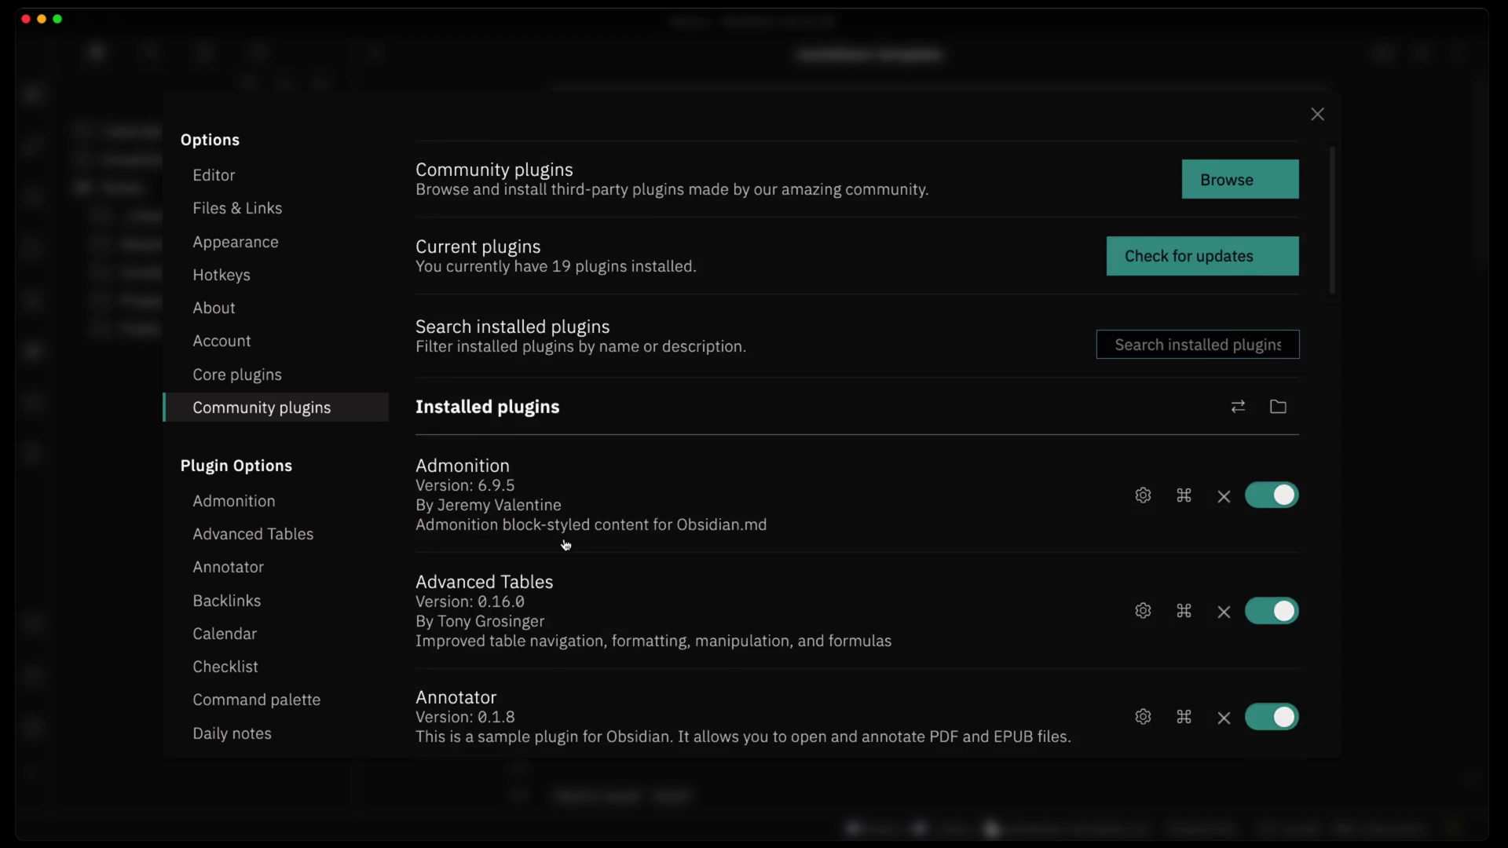
scroll(566, 542, down, 4)
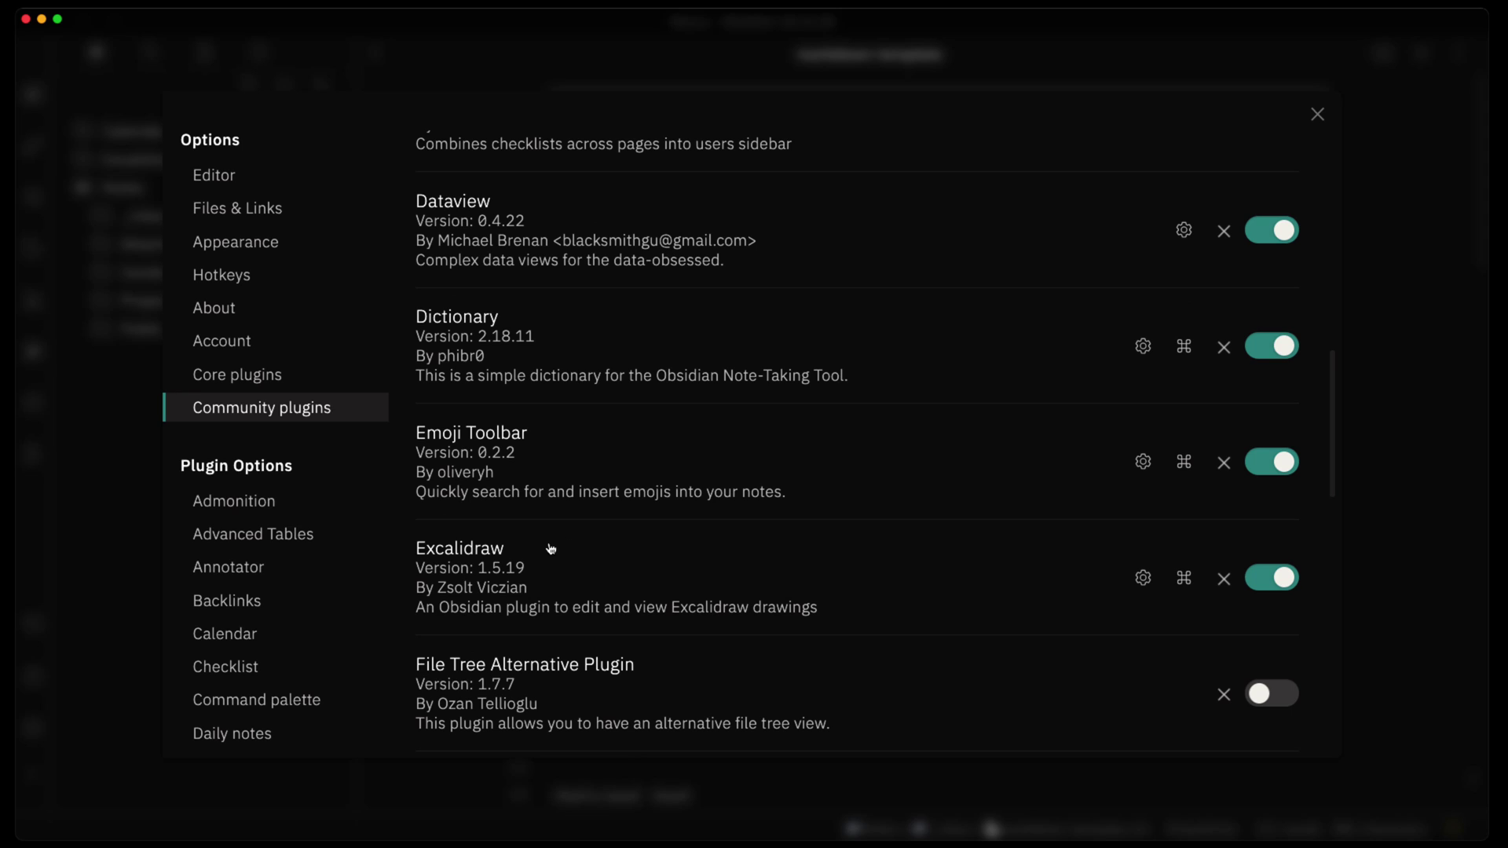
scroll(503, 455, down, 5)
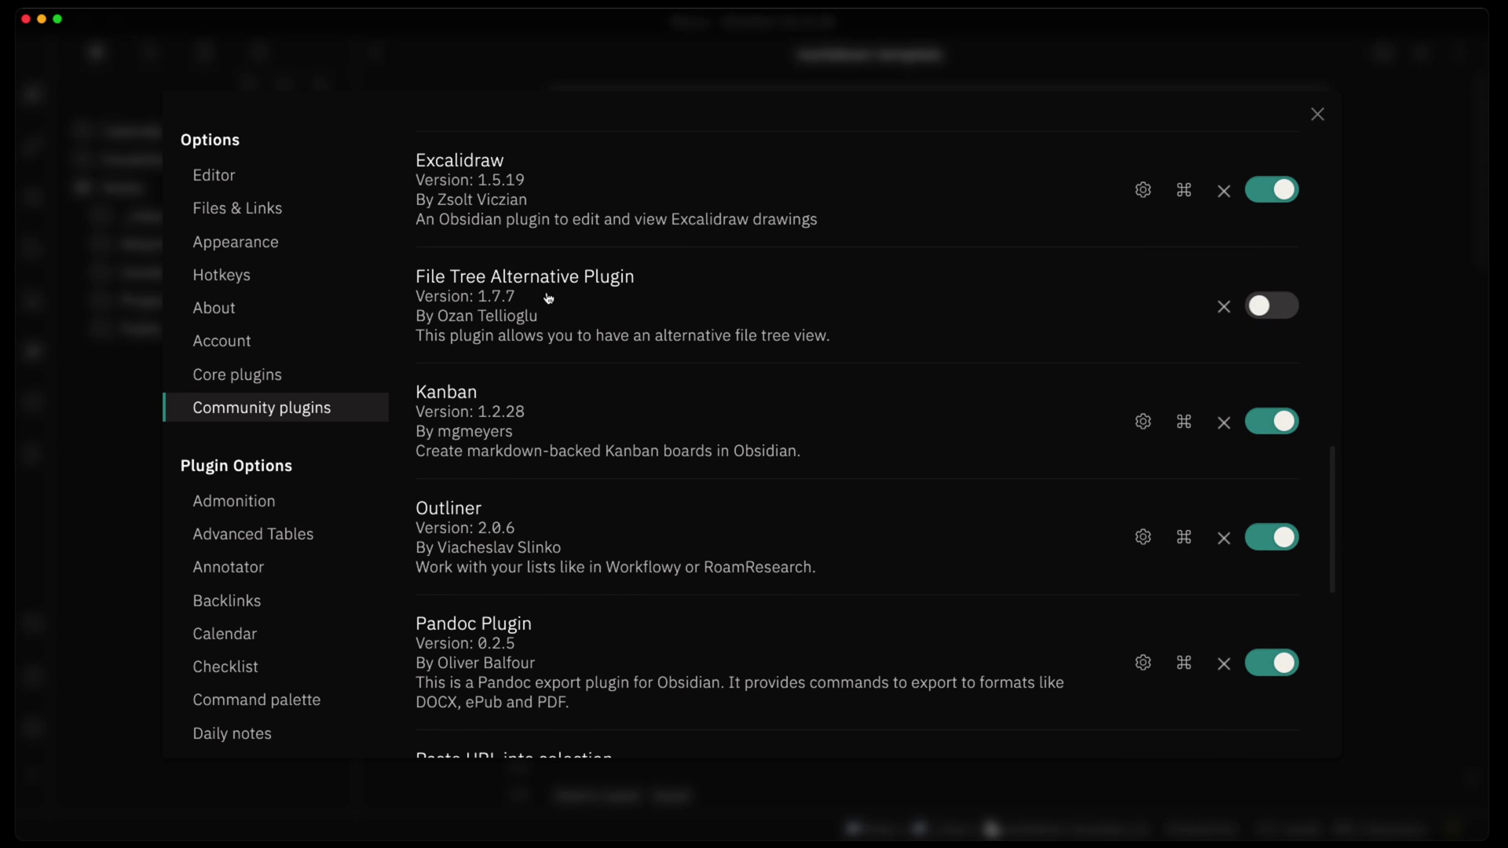
click(576, 315)
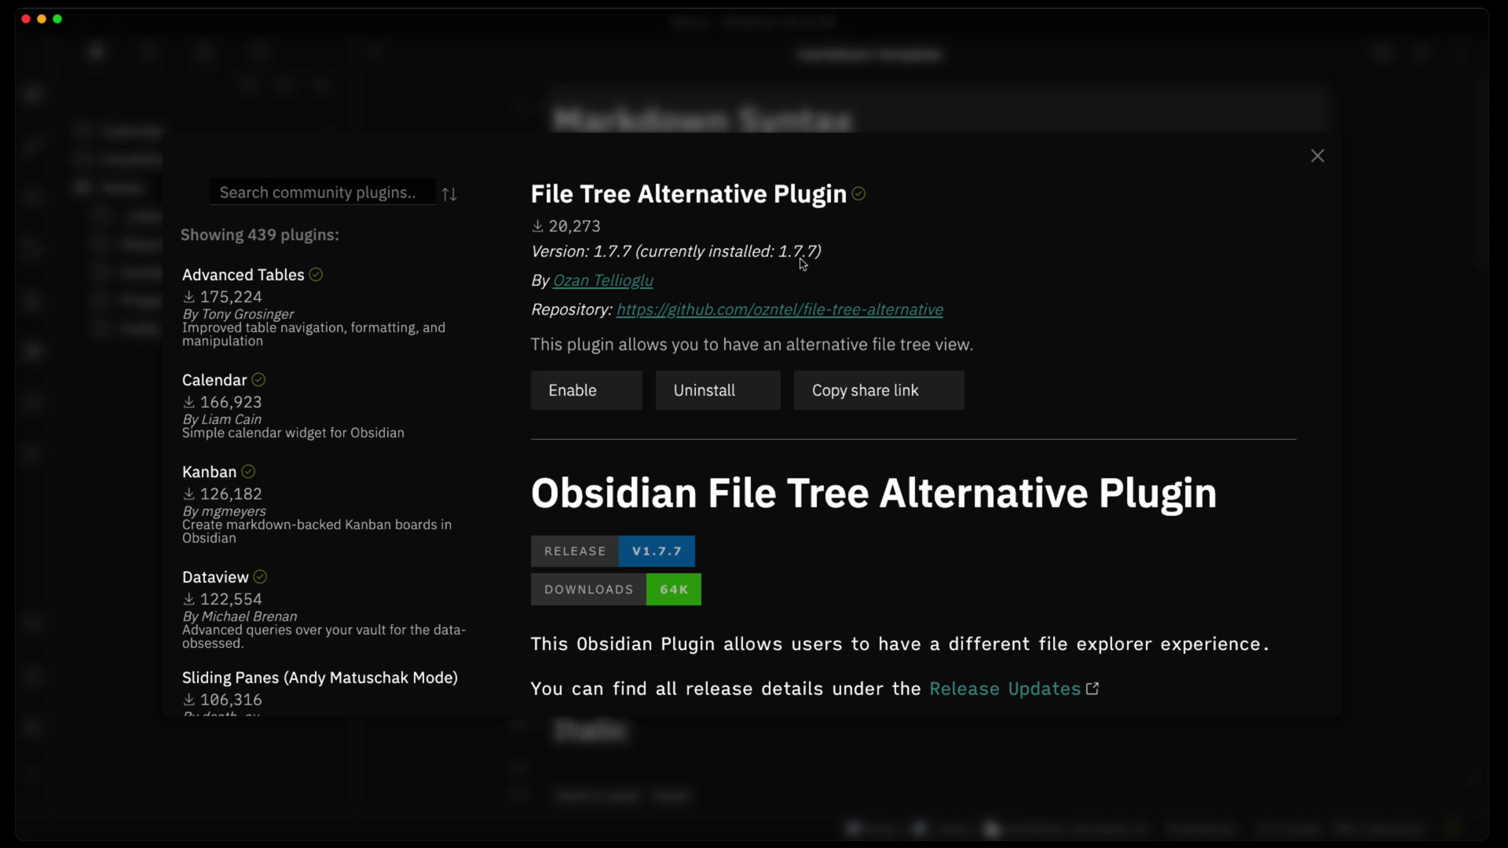
scroll(821, 384, down, 3)
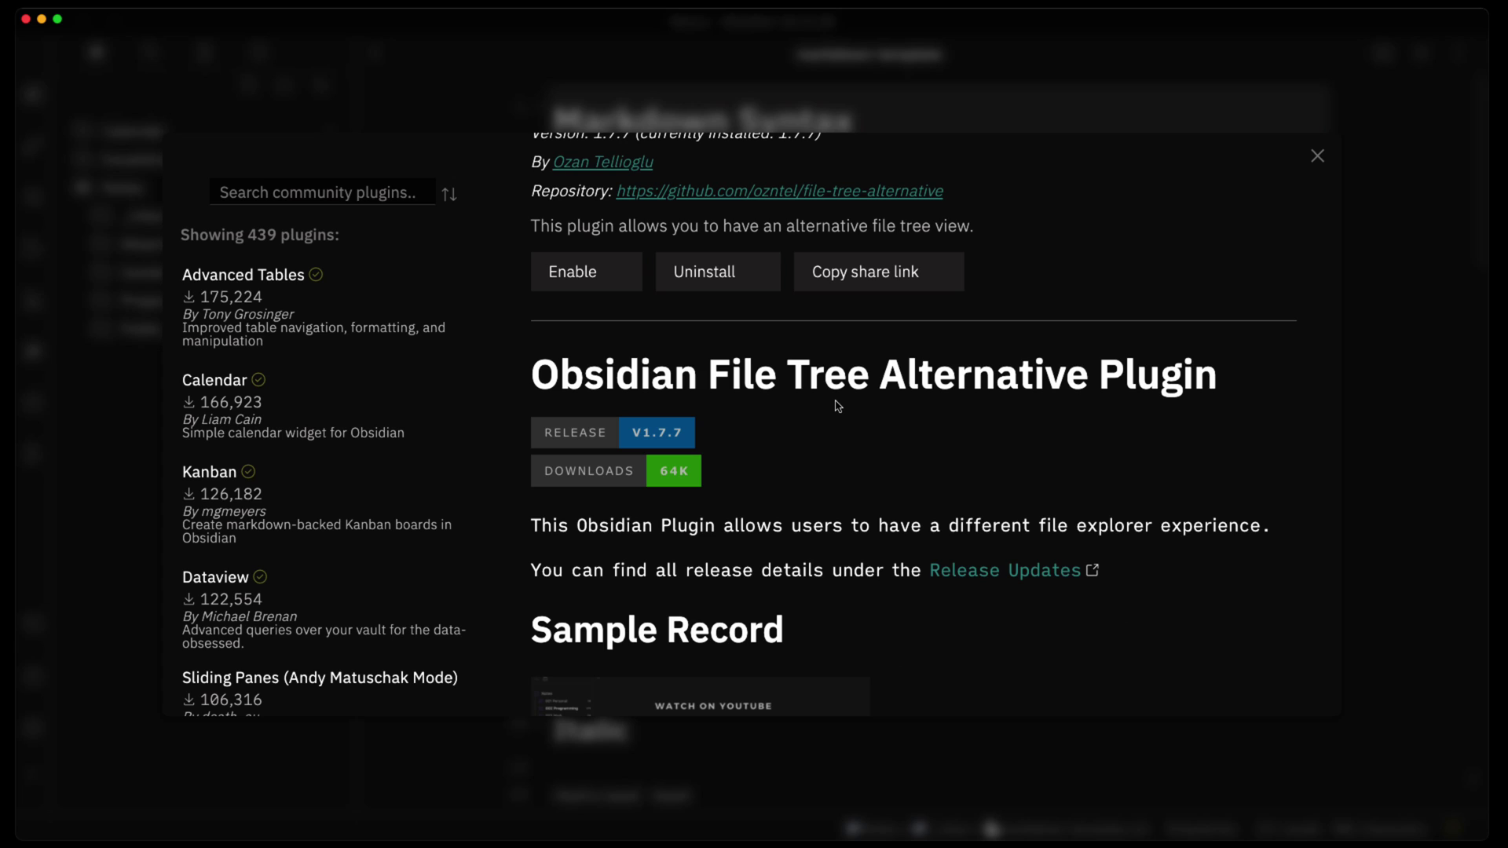
click(585, 271)
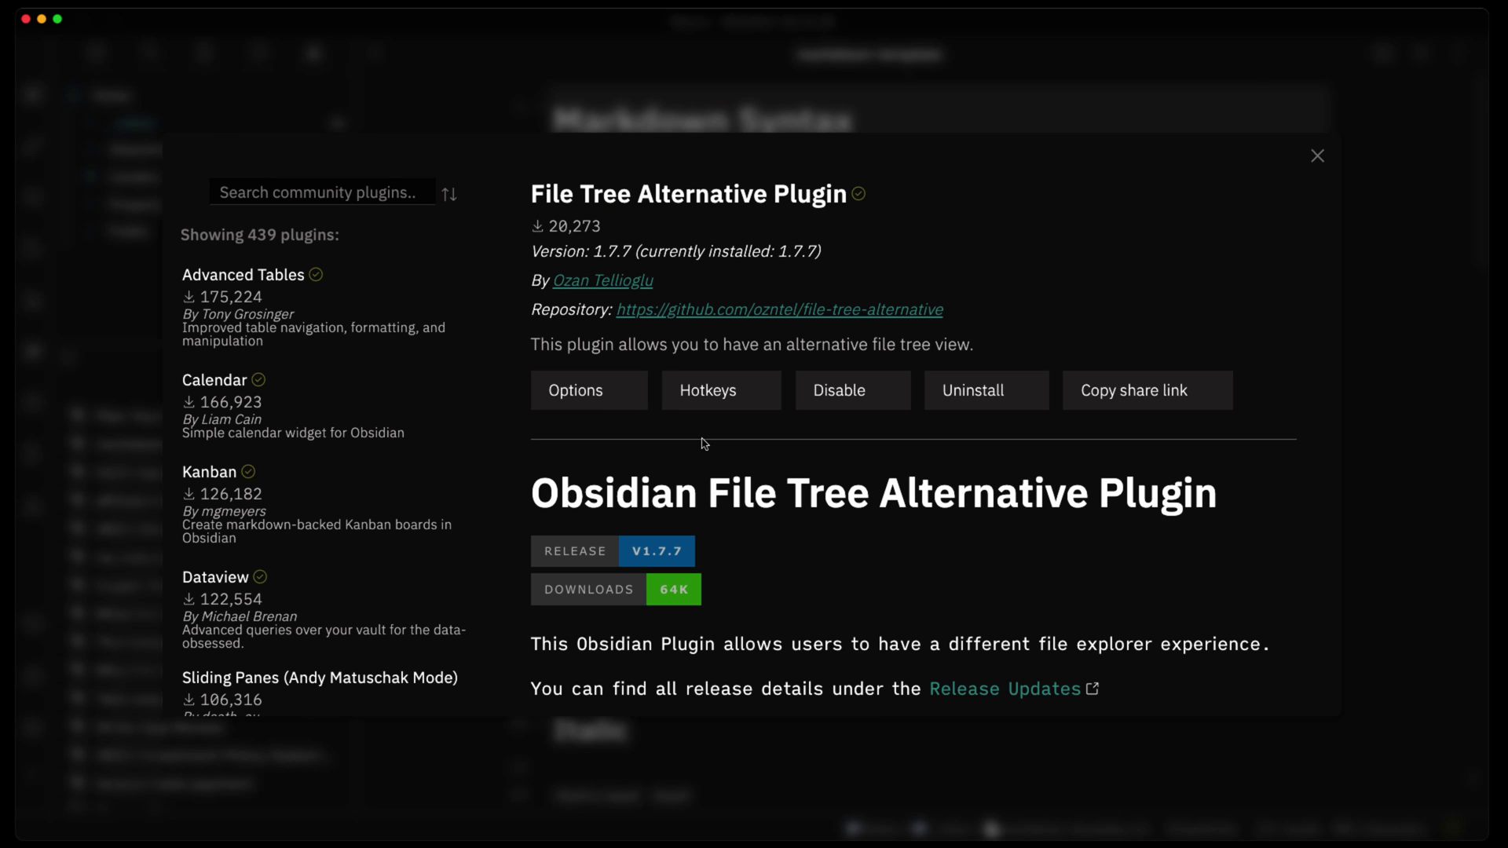
scroll(691, 486, down, 2)
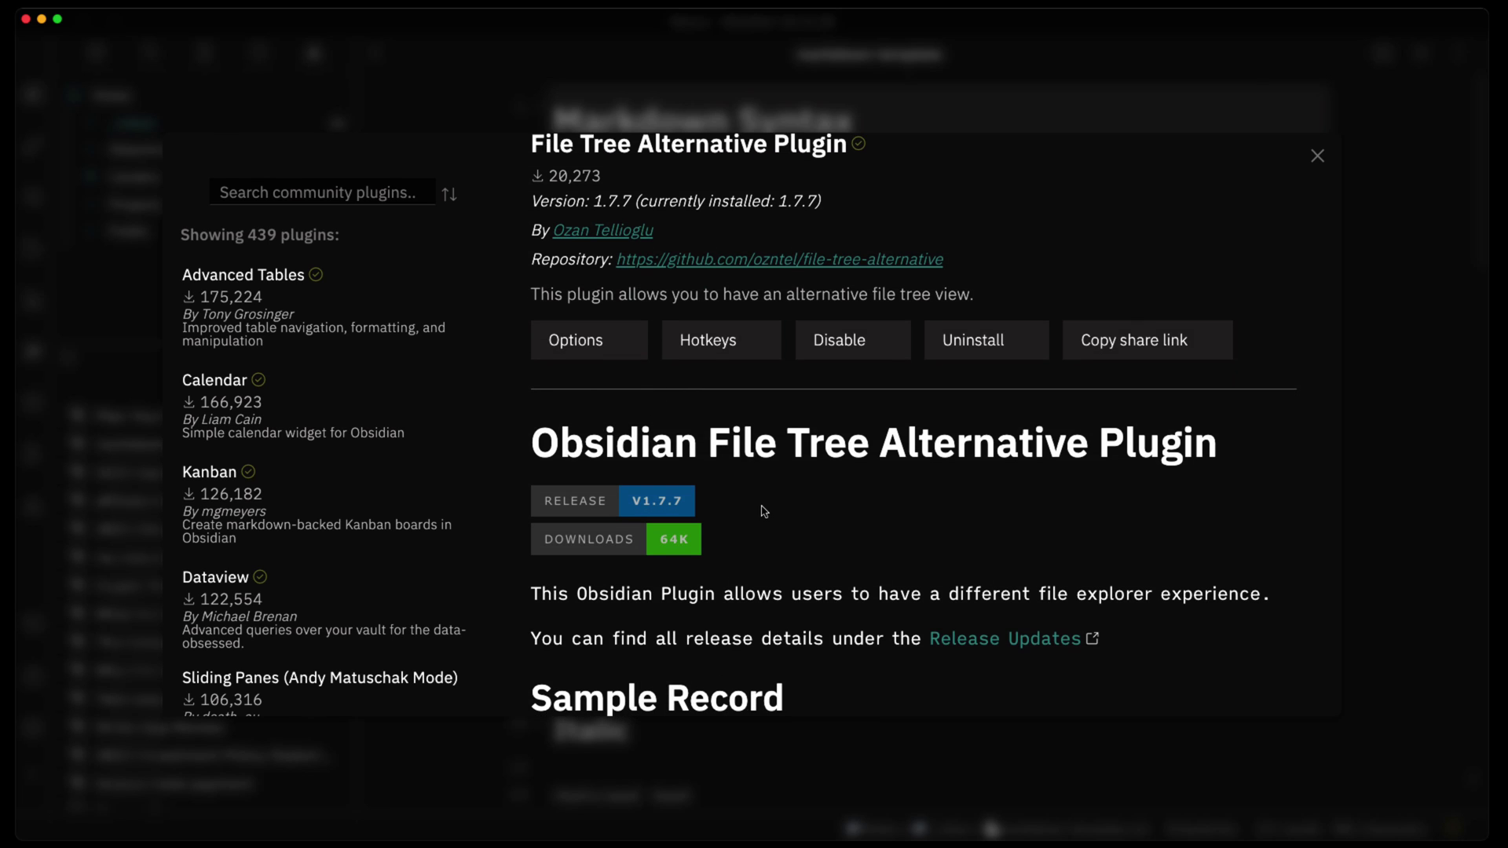
key(Escape)
Step: Review the File Tree Alternative Plugin's general, folder pane and file pane settings, and close the settings
scroll(300, 660, down, 4)
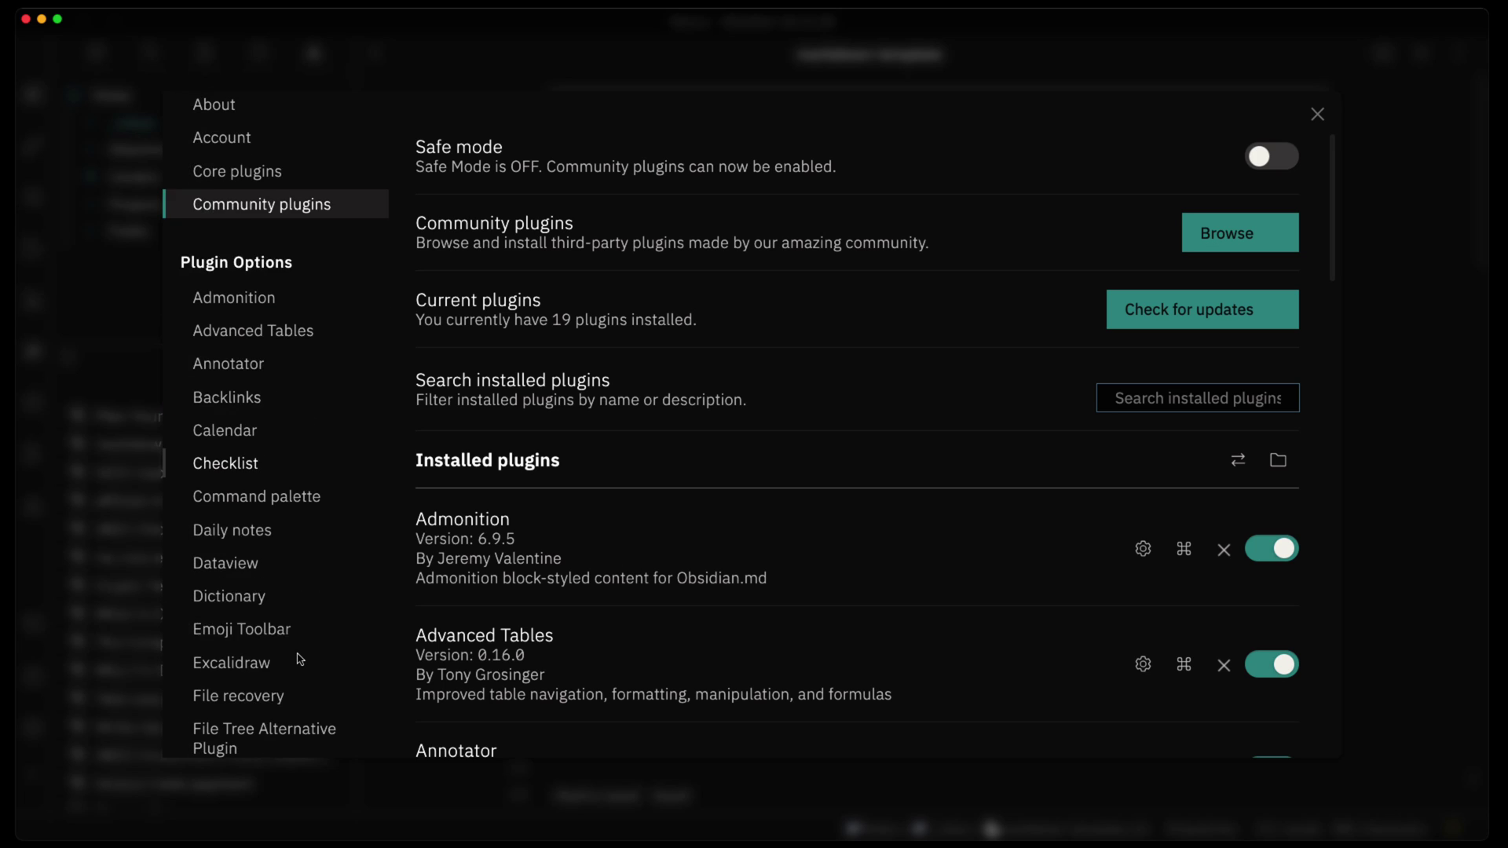
scroll(300, 660, down, 1)
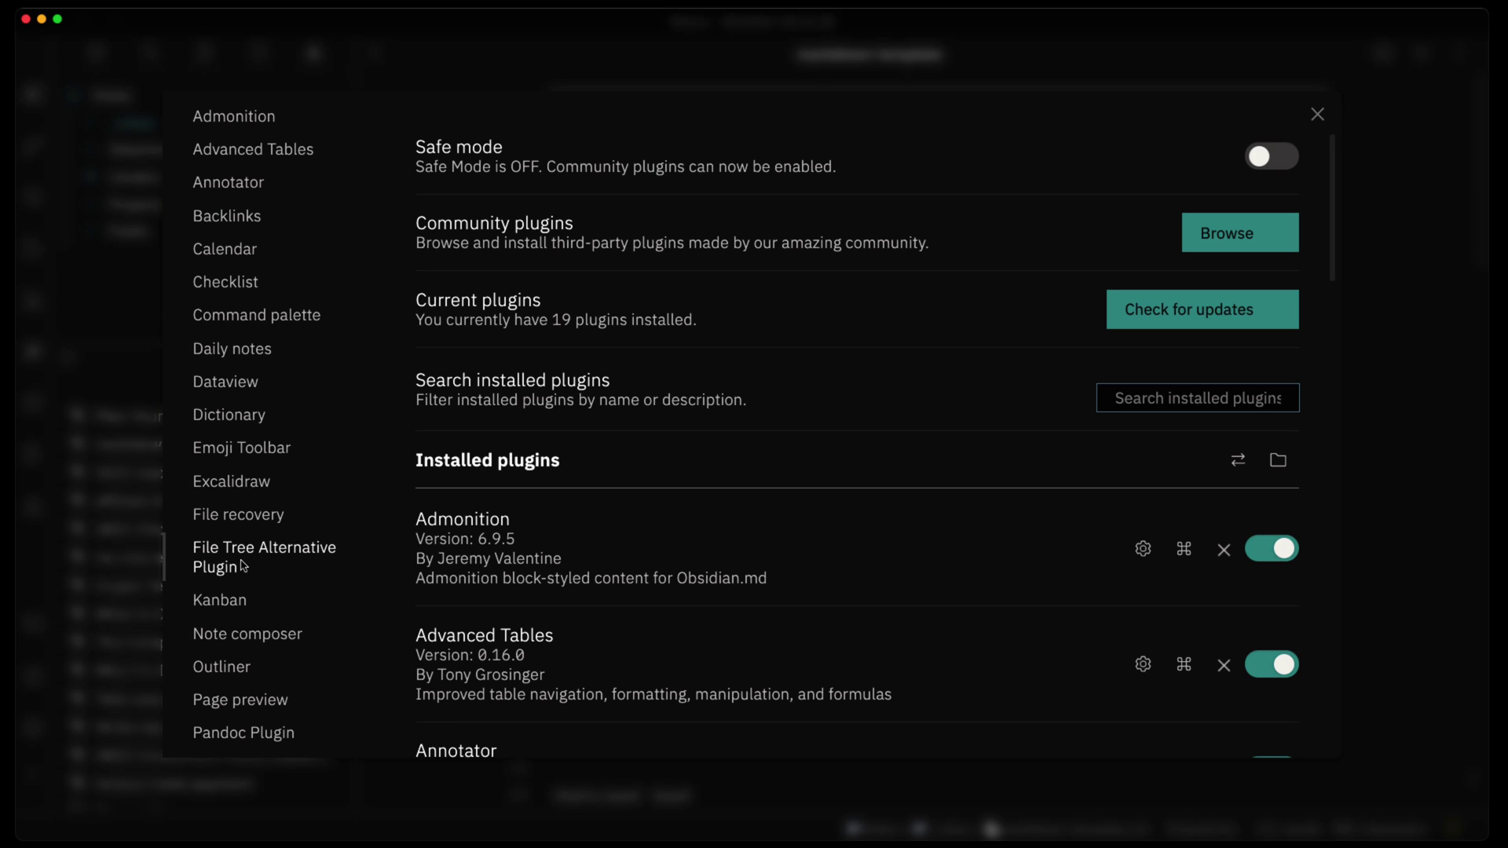
click(275, 556)
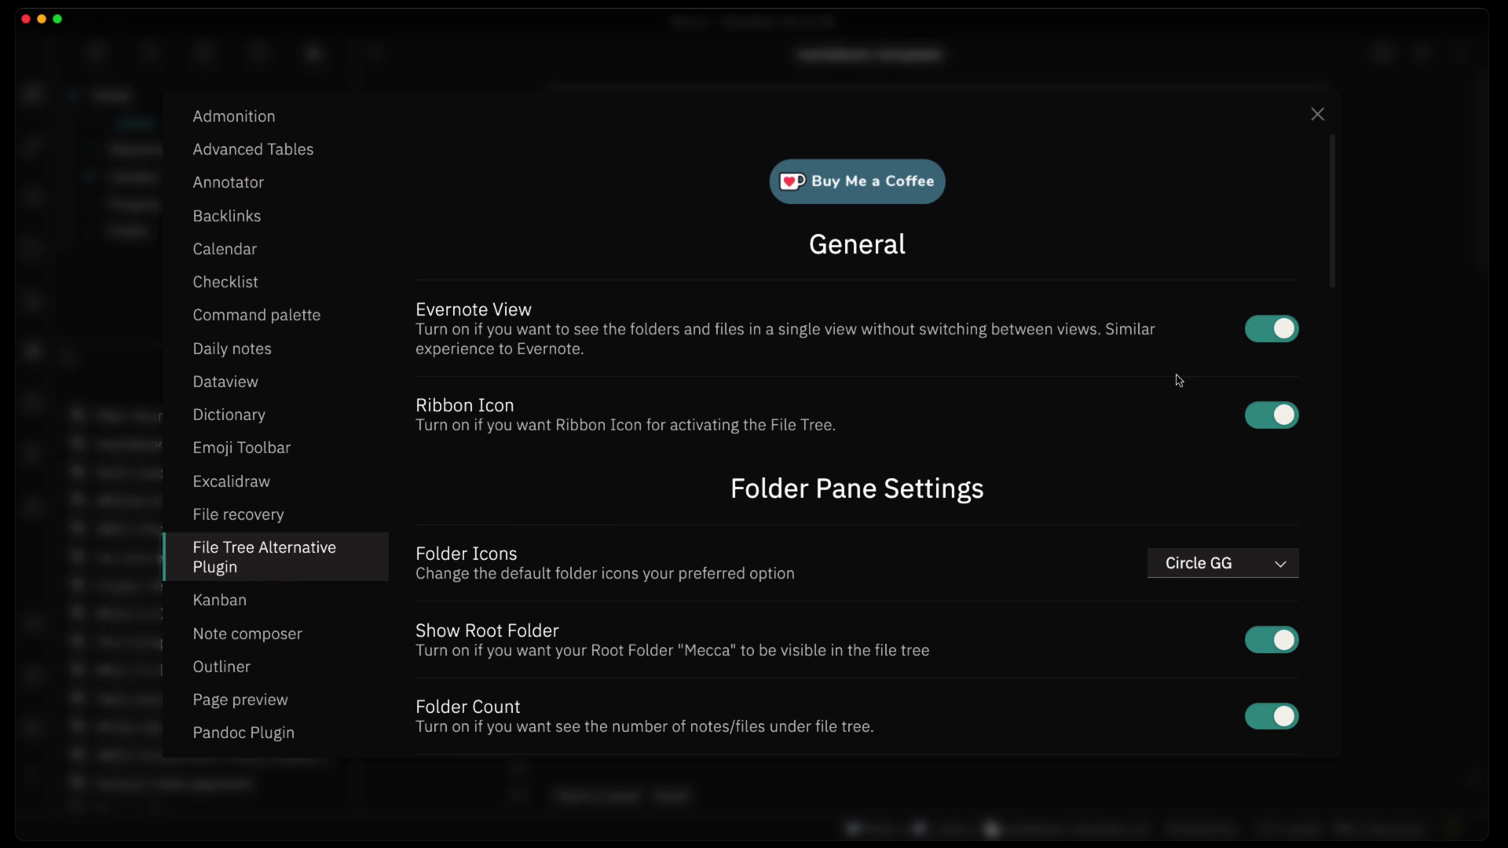
scroll(1324, 205, down, 3)
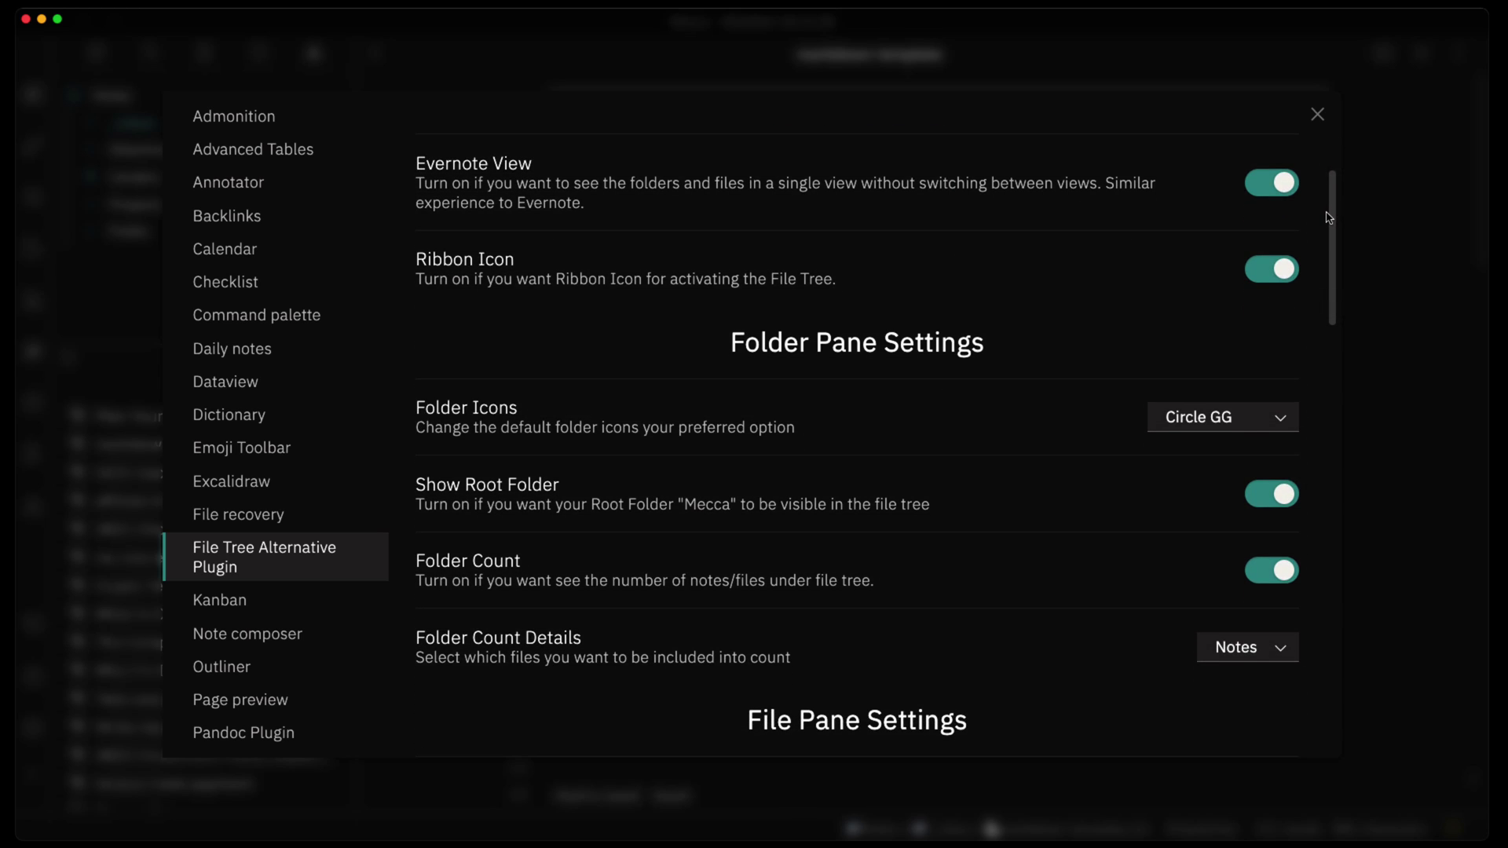
drag(1327, 217, 1332, 352)
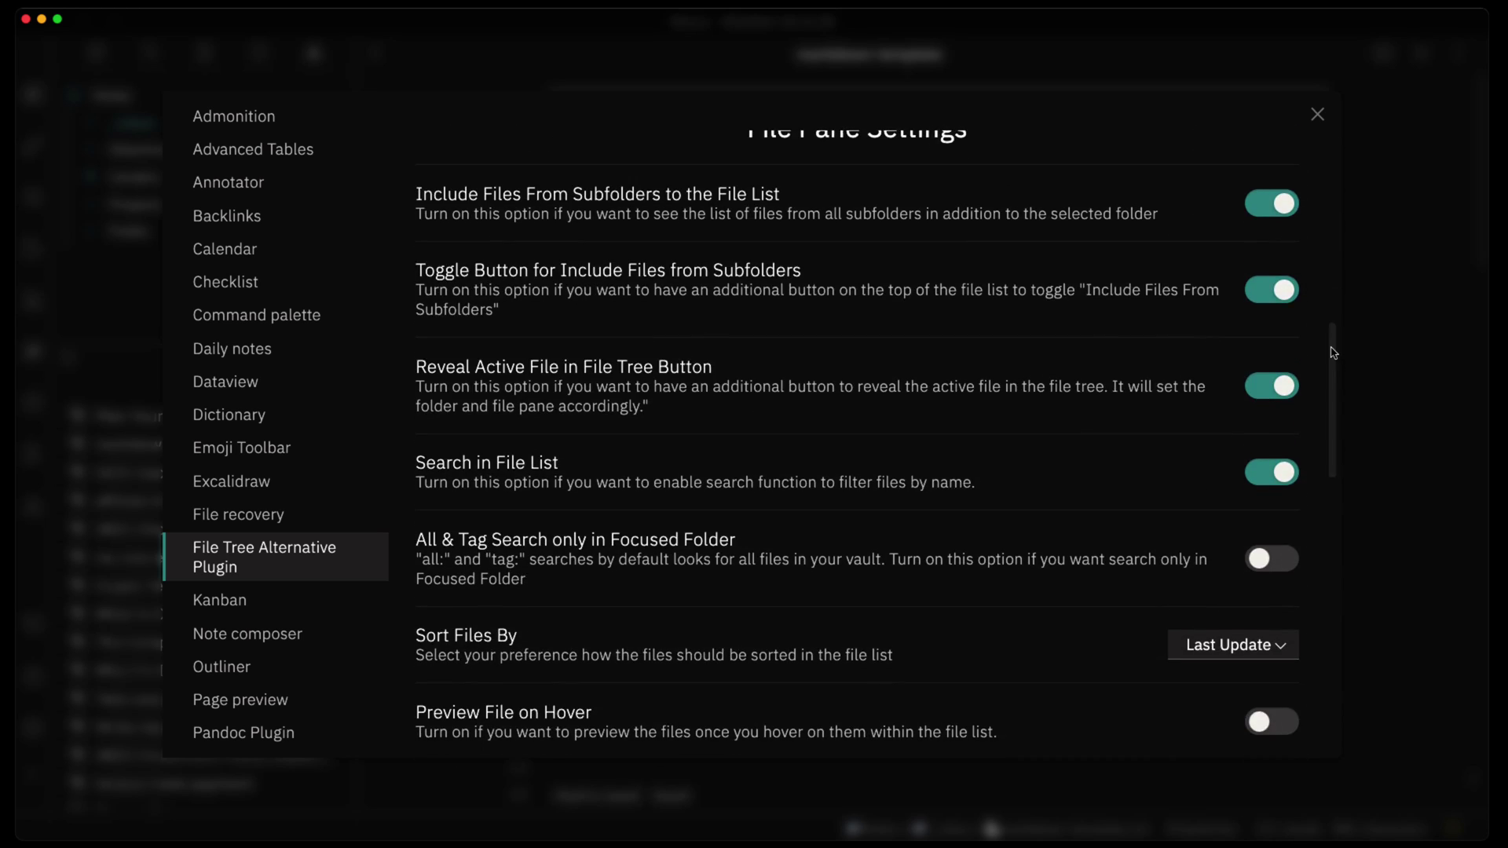
drag(1335, 400, 1335, 208)
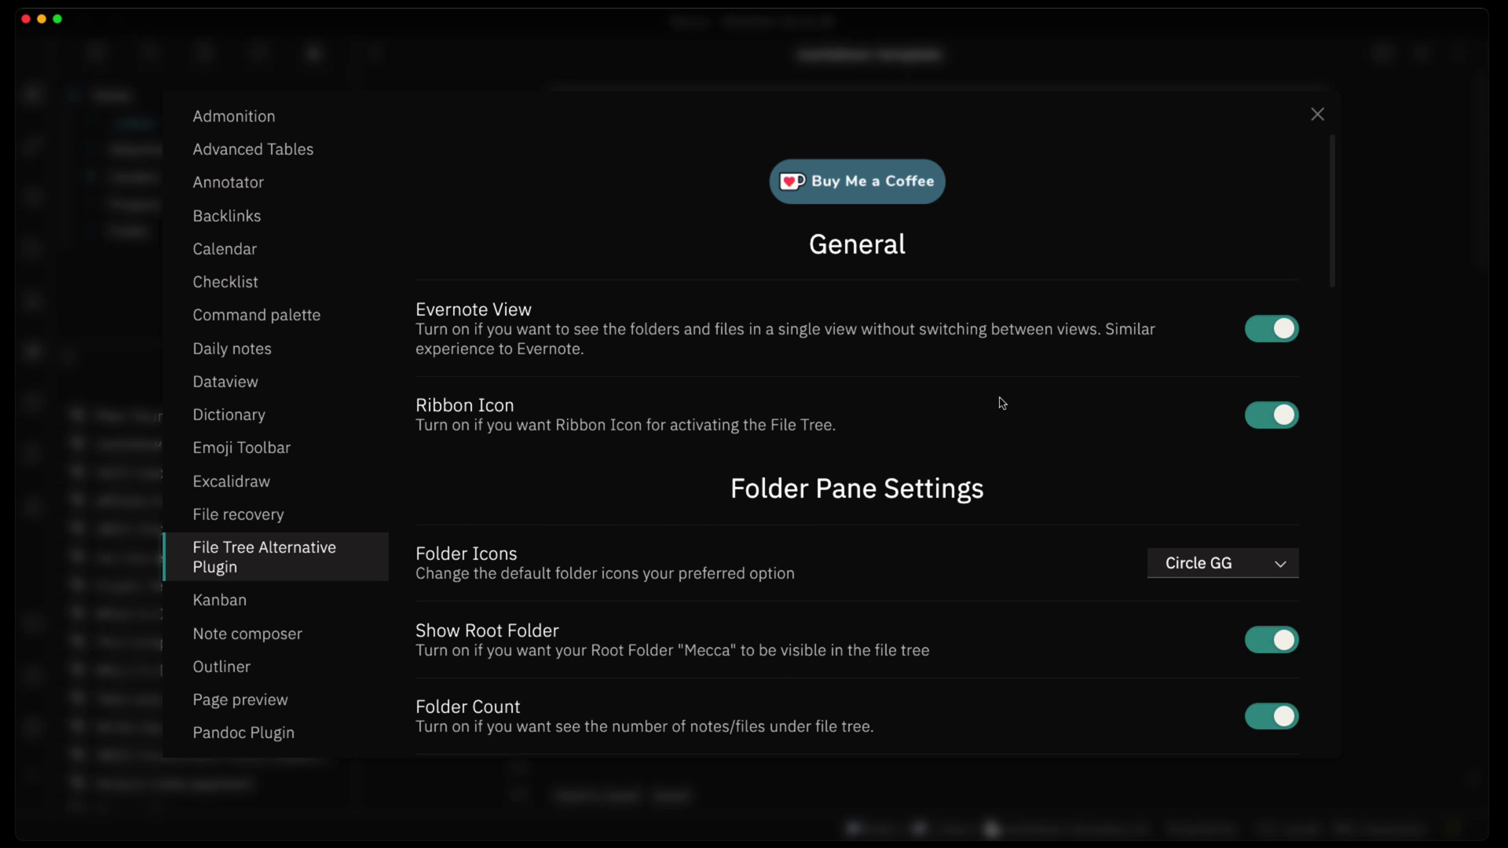
click(1318, 116)
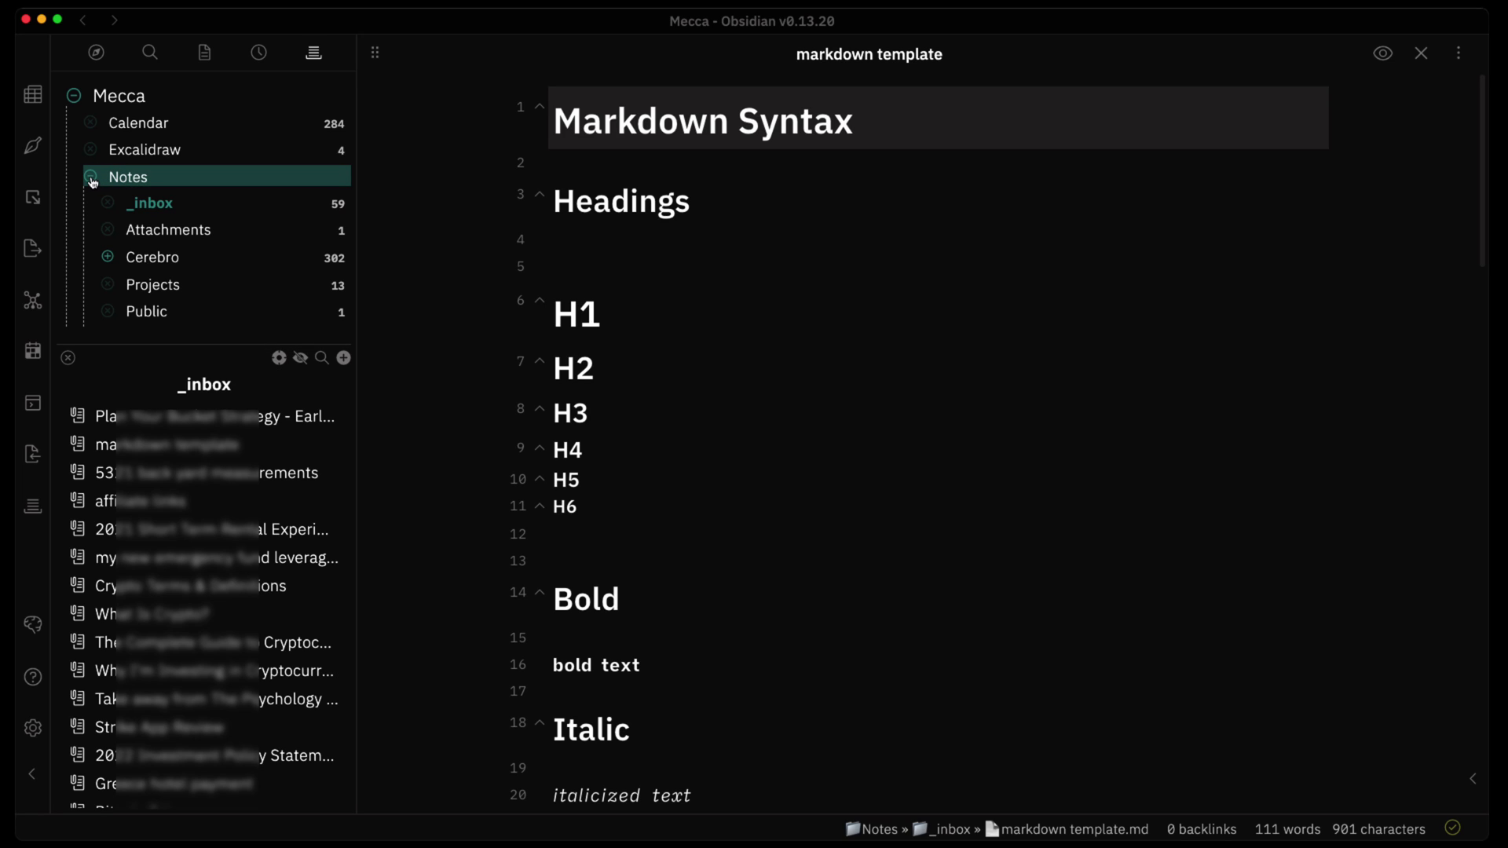
Step: Expand the Cerebro folder in the file tree and browse its subfolders, expanding and collapsing the Apartment List report one
click(118, 253)
scroll(227, 267, down, 5)
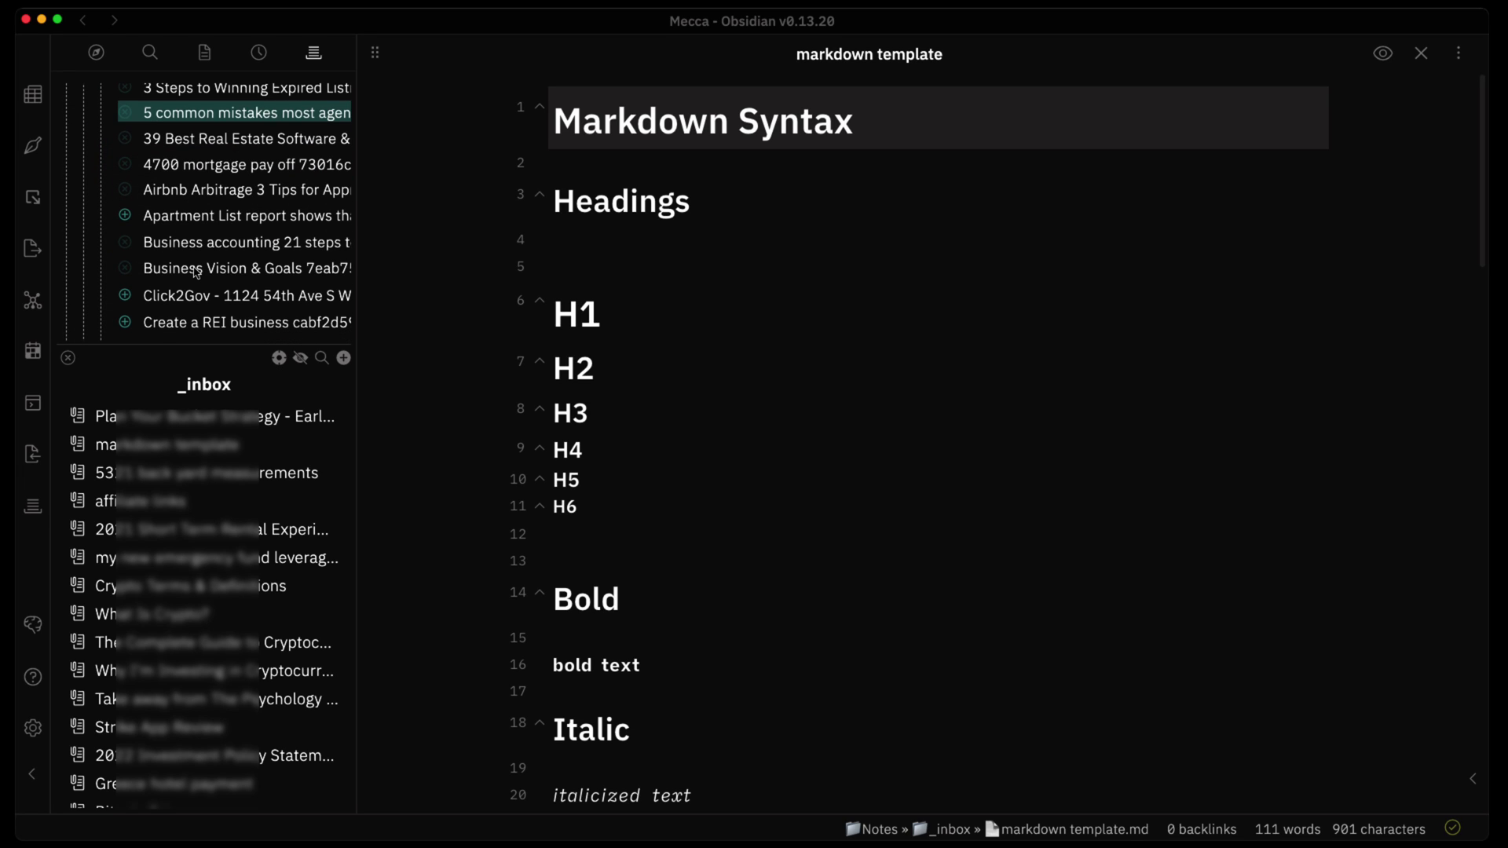
click(125, 218)
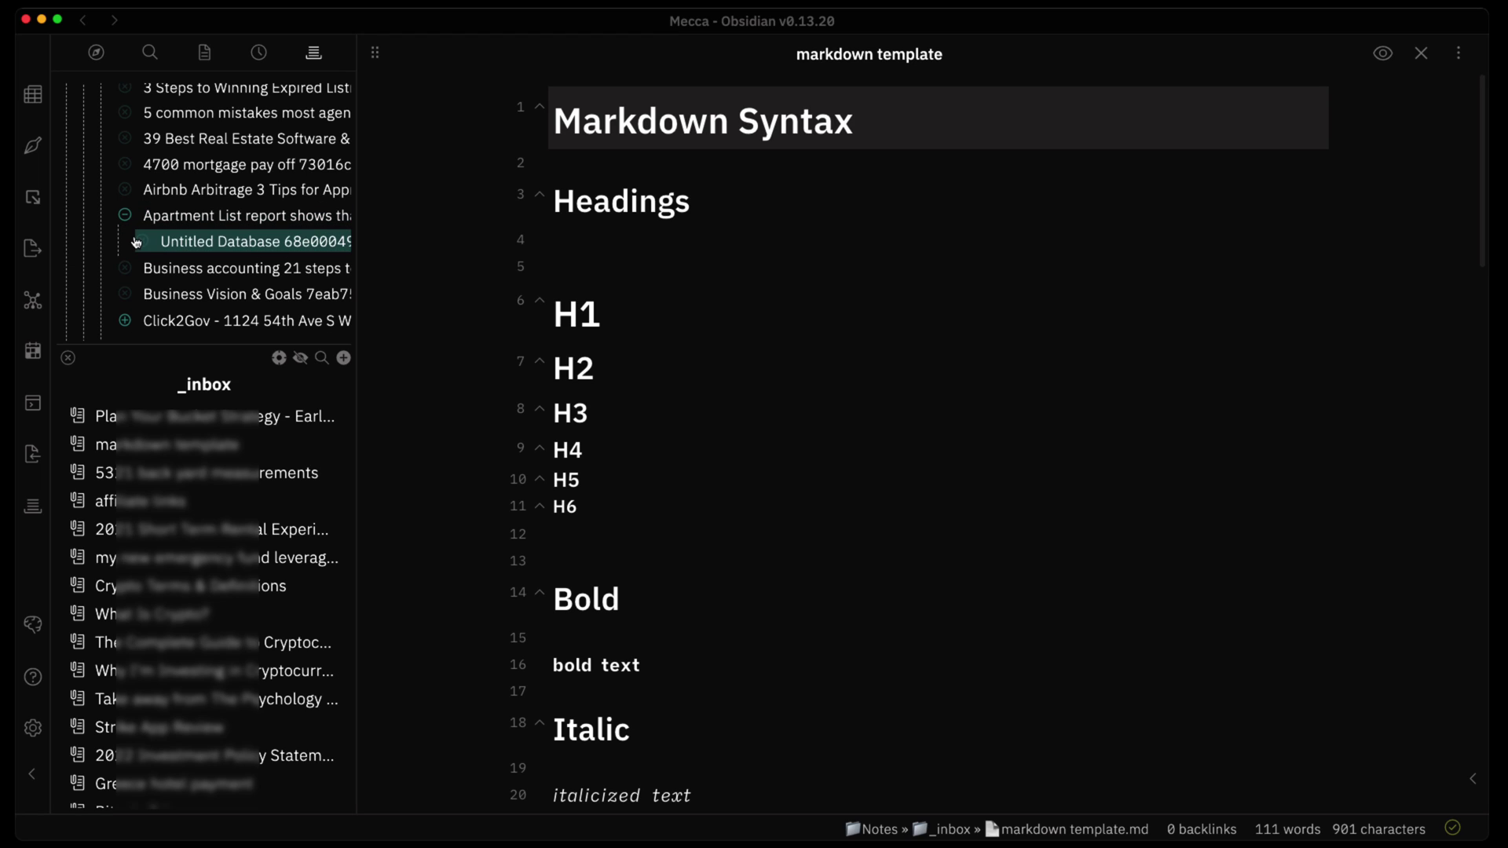
click(125, 217)
scroll(198, 258, up, 1)
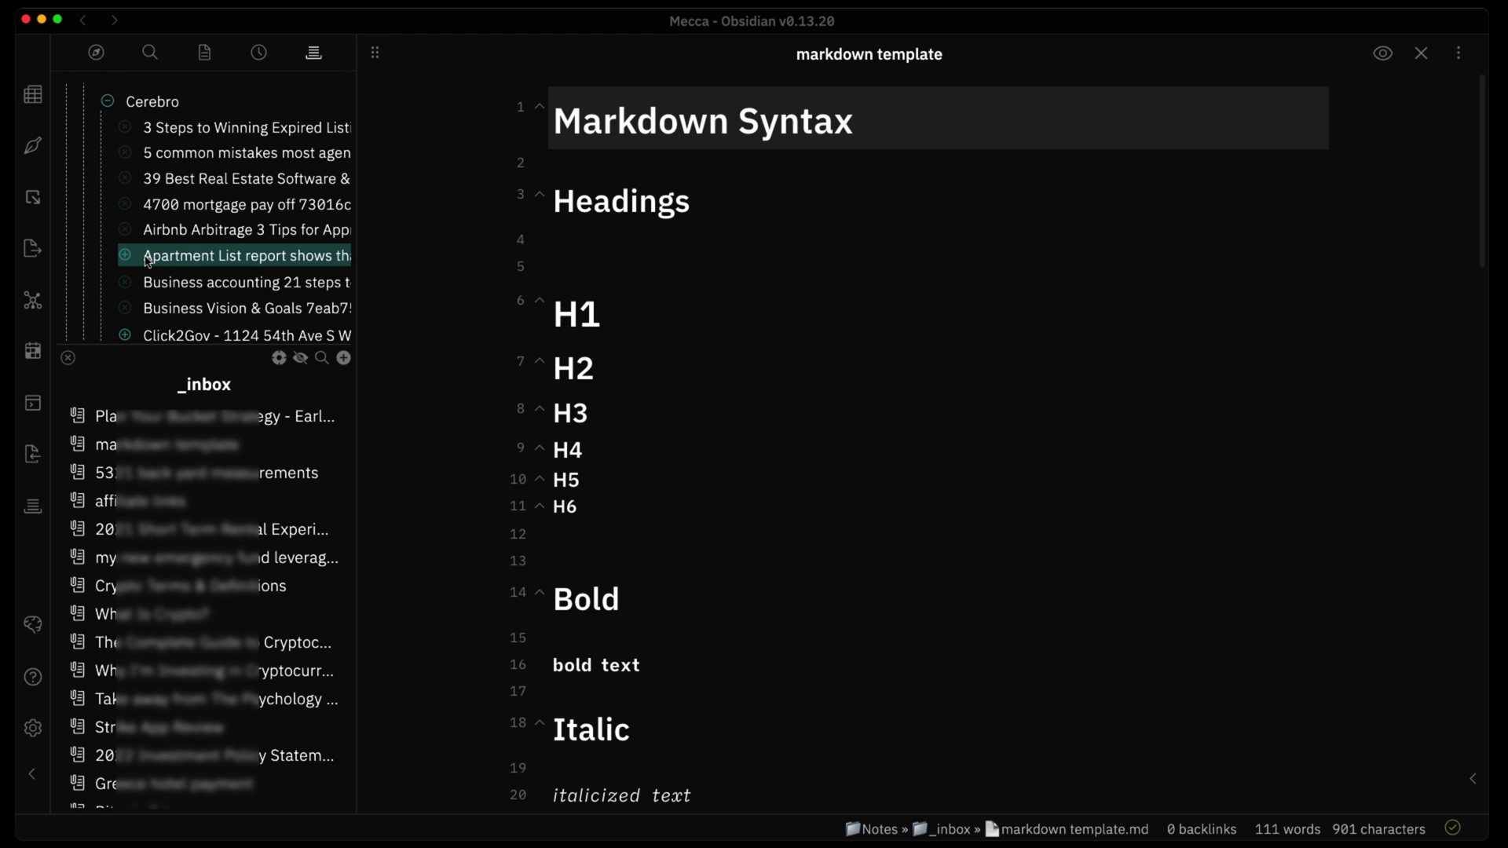
scroll(161, 250, up, 3)
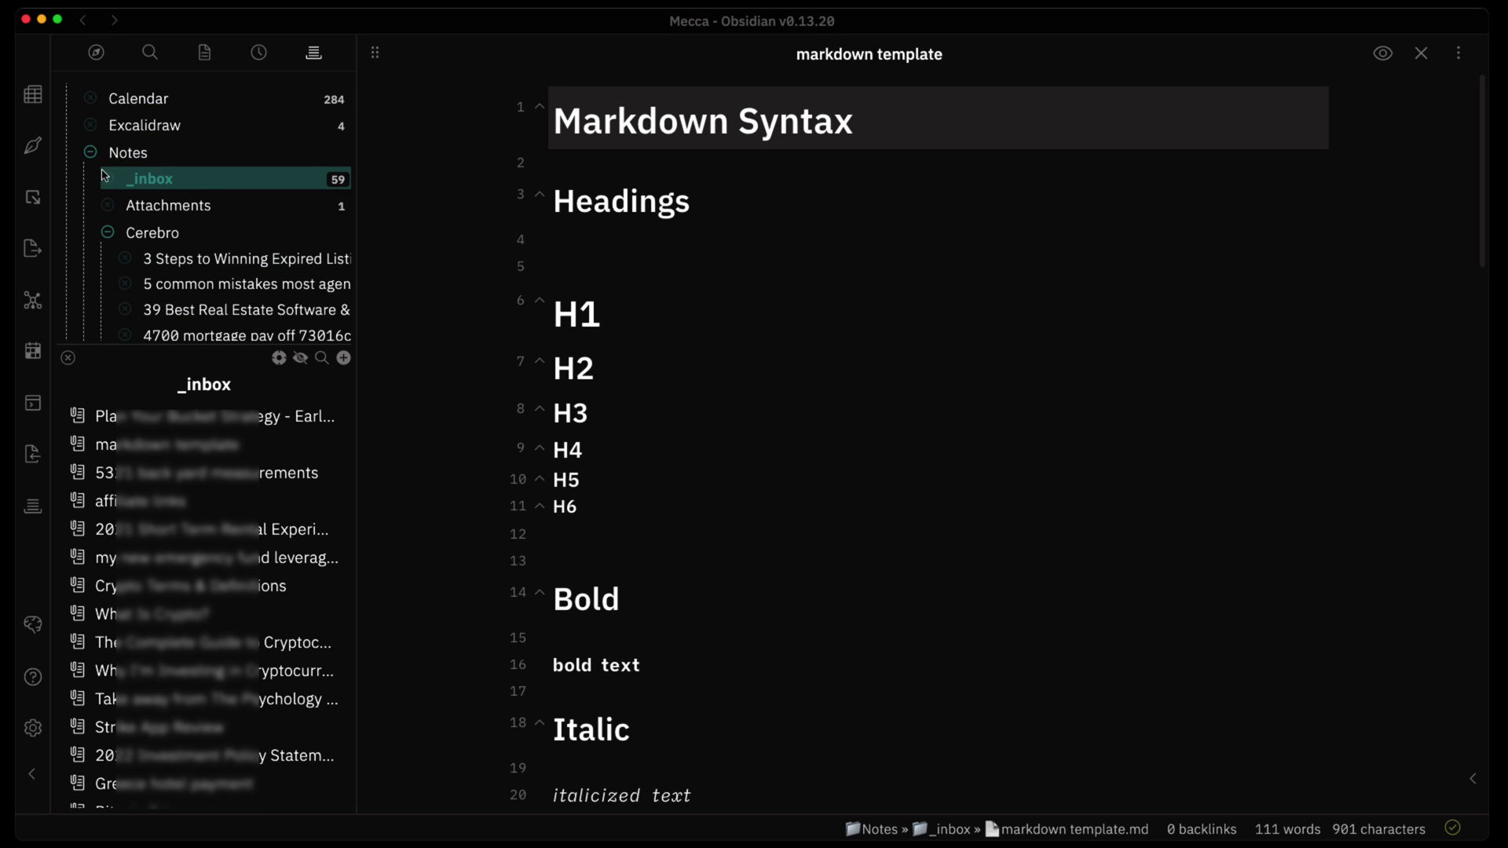
Step: Collapse and re-expand the Notes folder in the file tree, and collapse its Cerebro subfolder
click(91, 154)
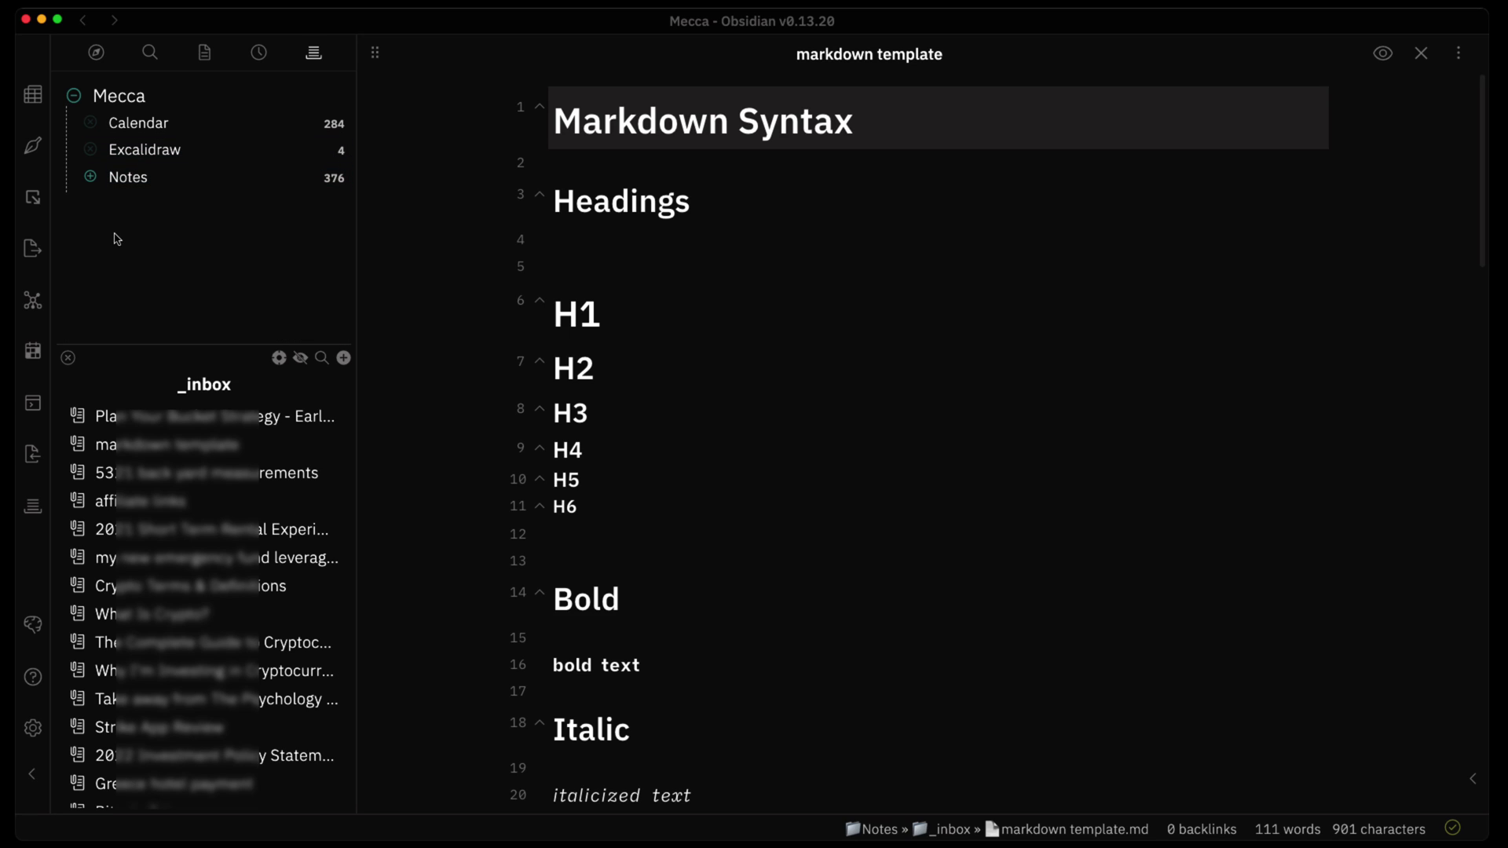
click(91, 179)
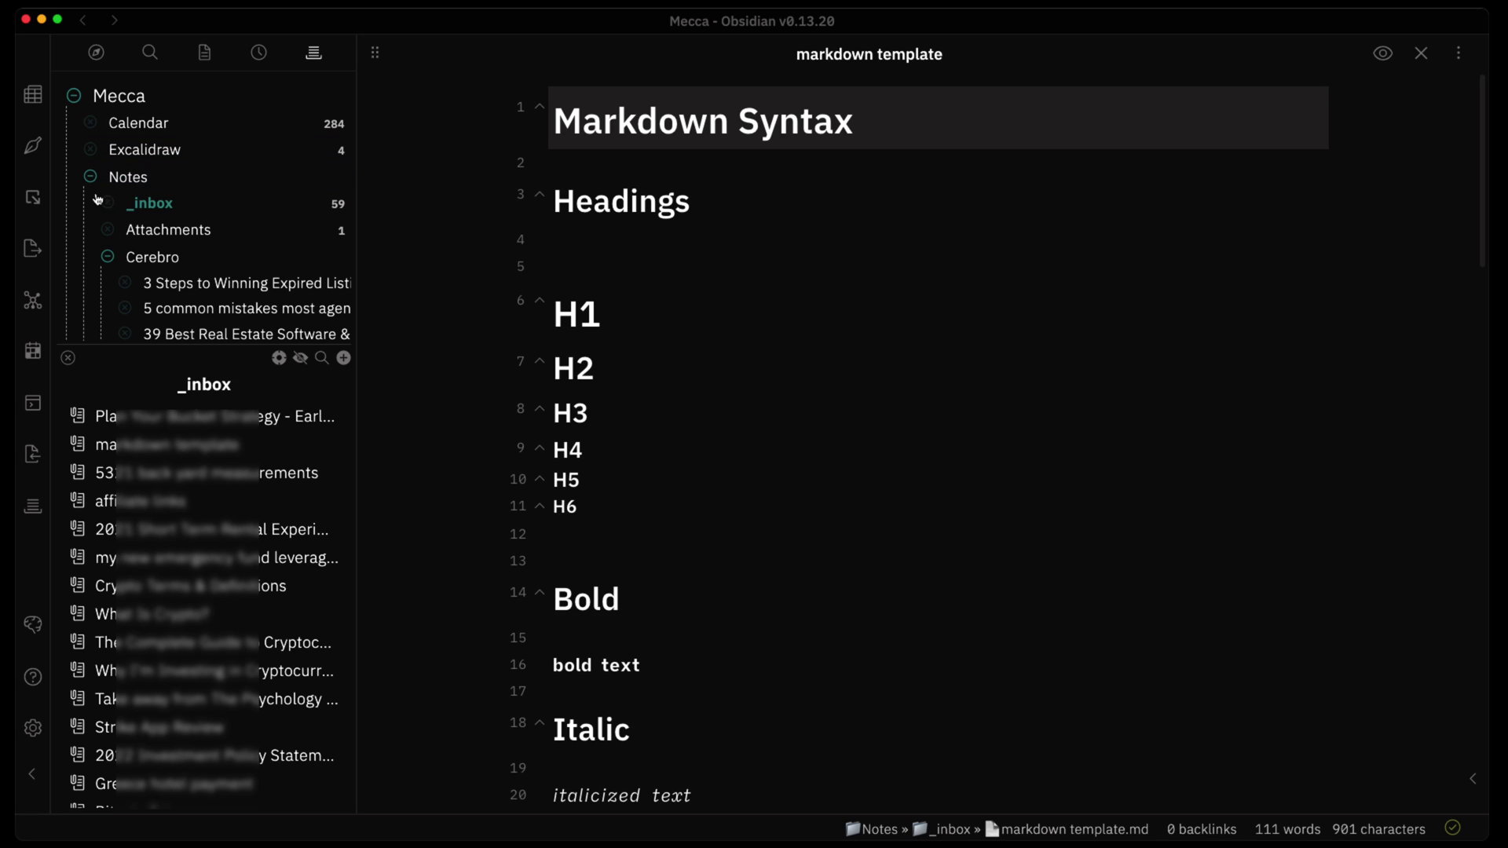
click(109, 258)
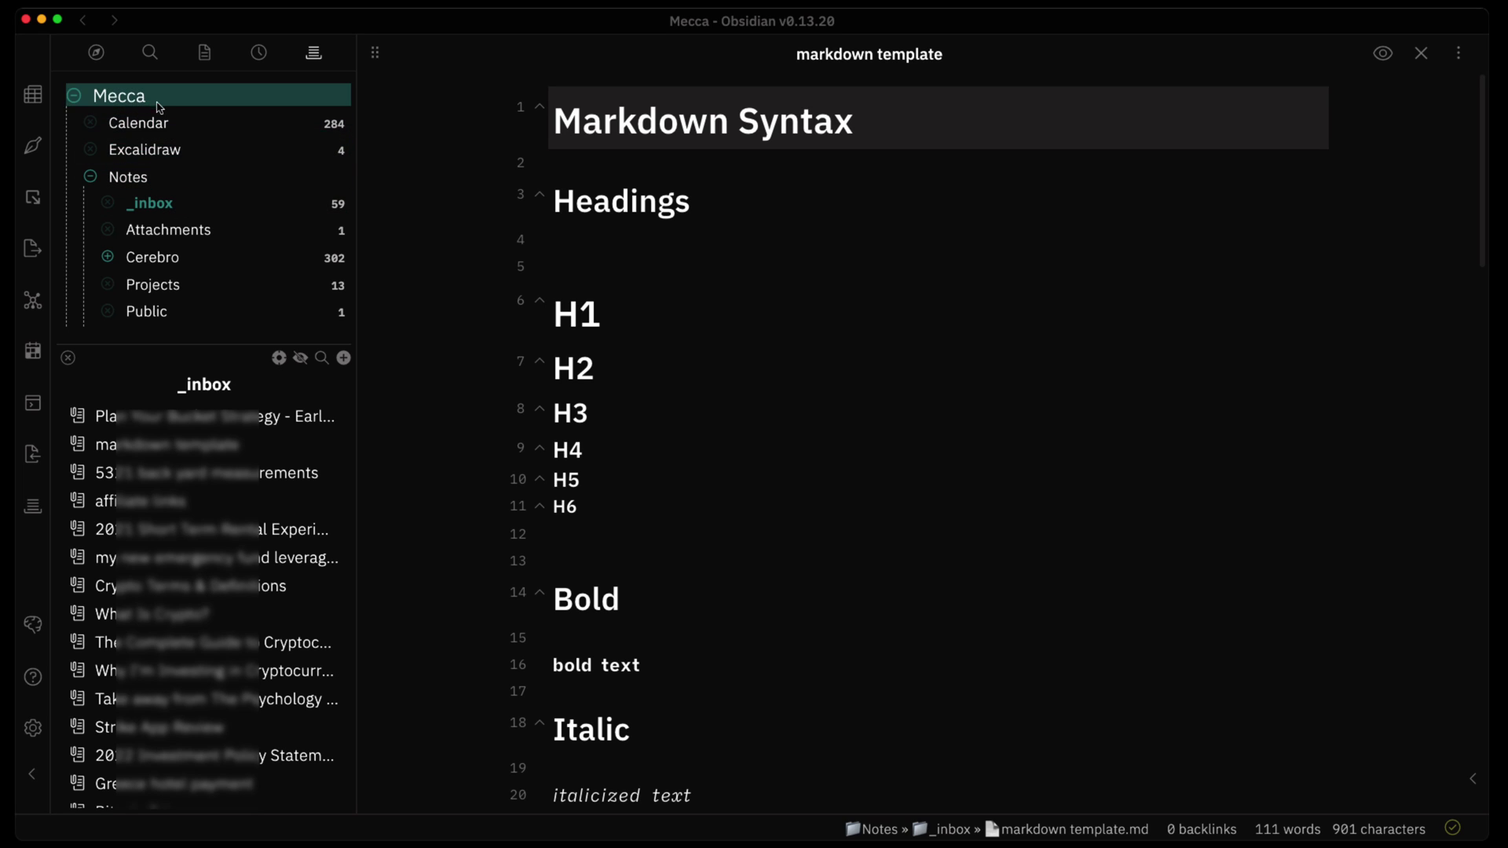
Step: Select the Notes folder to list its files and focus the file tree on that folder
click(184, 182)
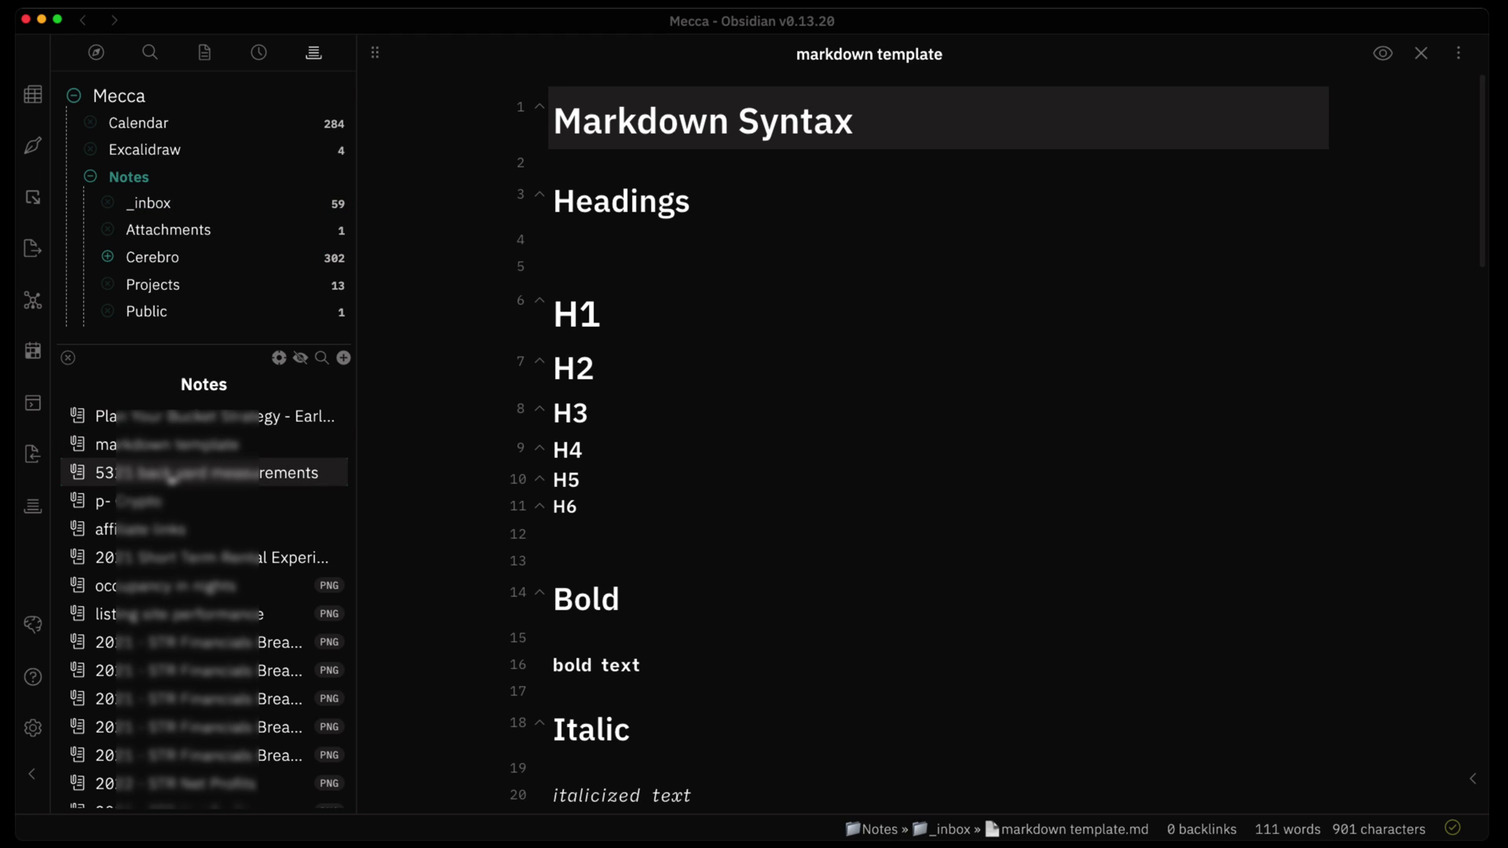
right_click(191, 182)
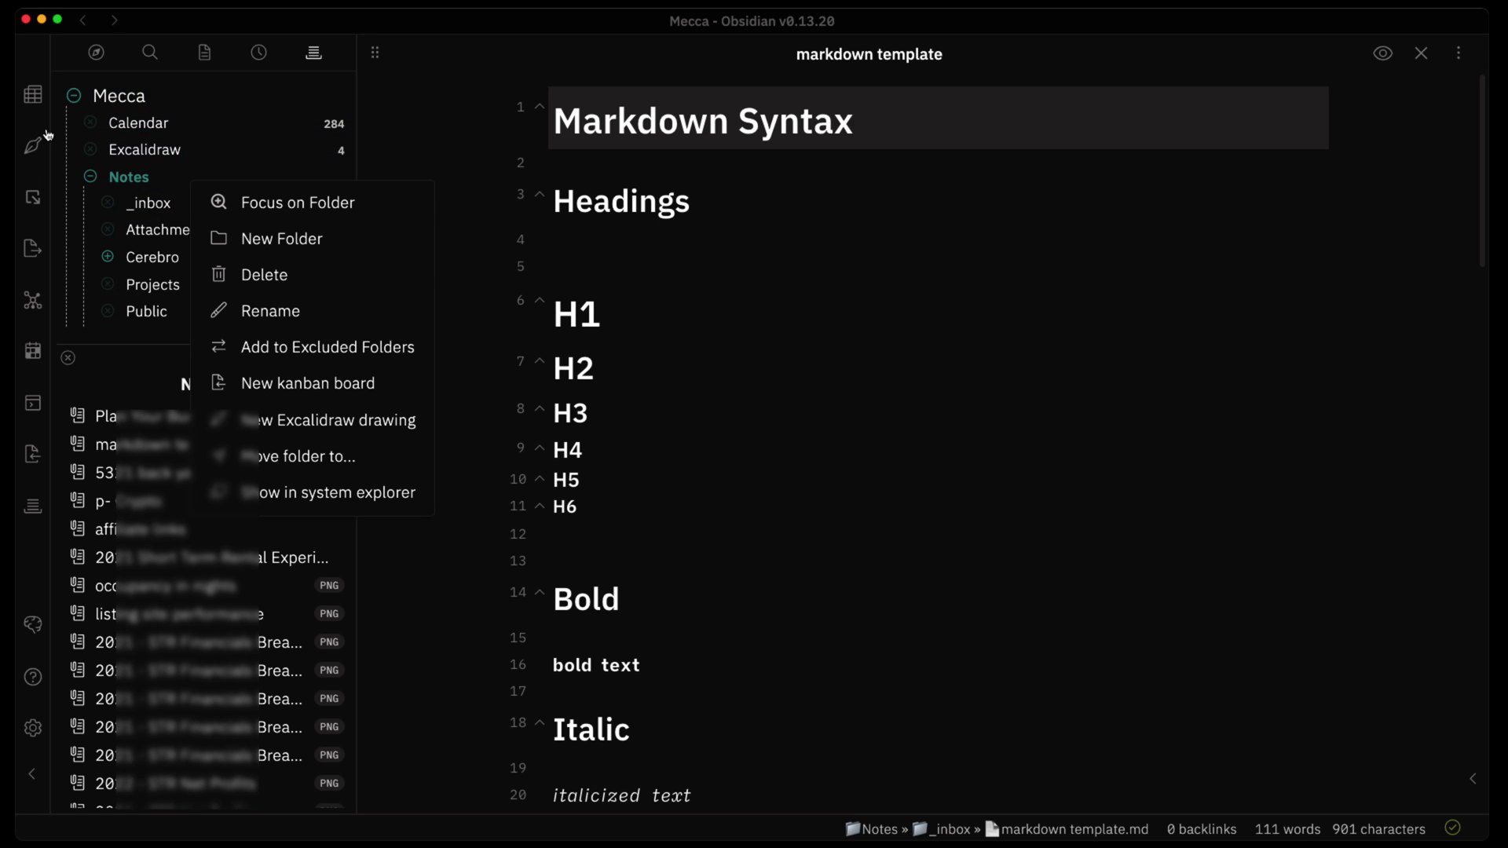
click(317, 206)
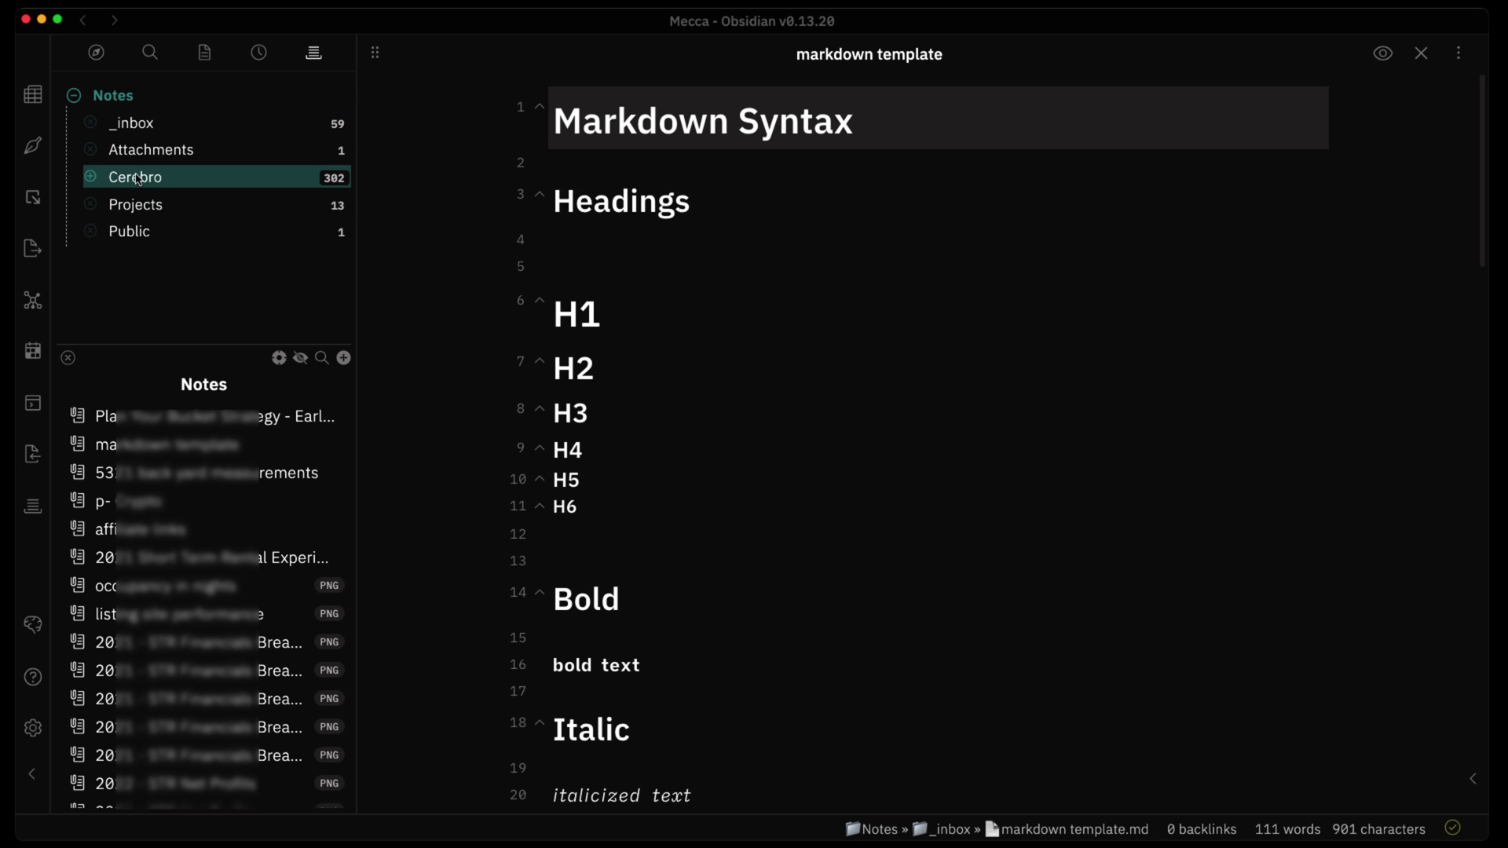
Step: Select the Cerebro folder, focus the file tree on it, and browse its contents
click(170, 179)
right_click(195, 181)
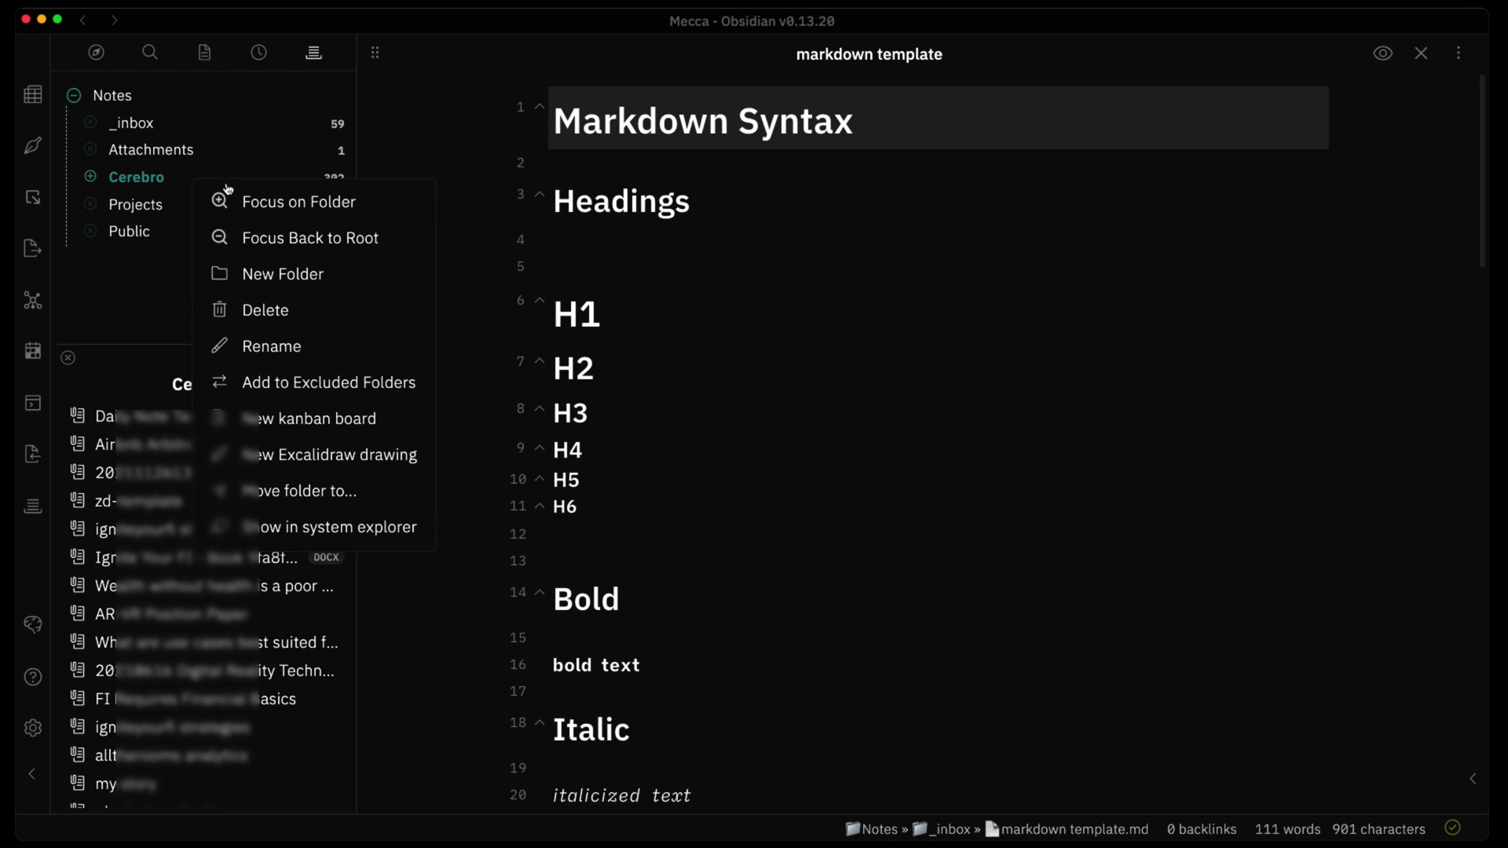
click(336, 207)
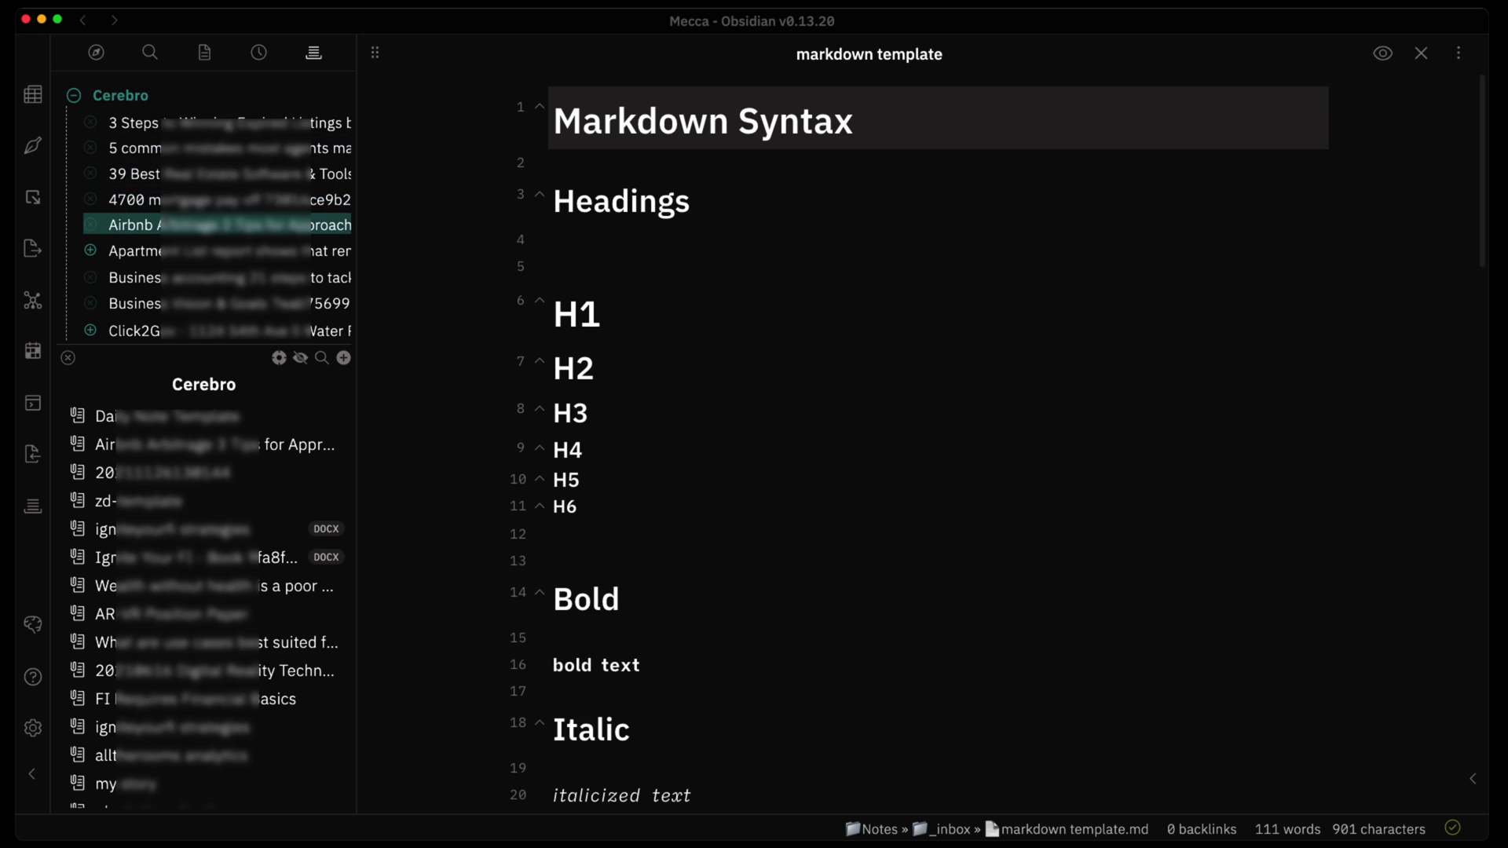
scroll(204, 220, down, 10)
scroll(228, 218, up, 10)
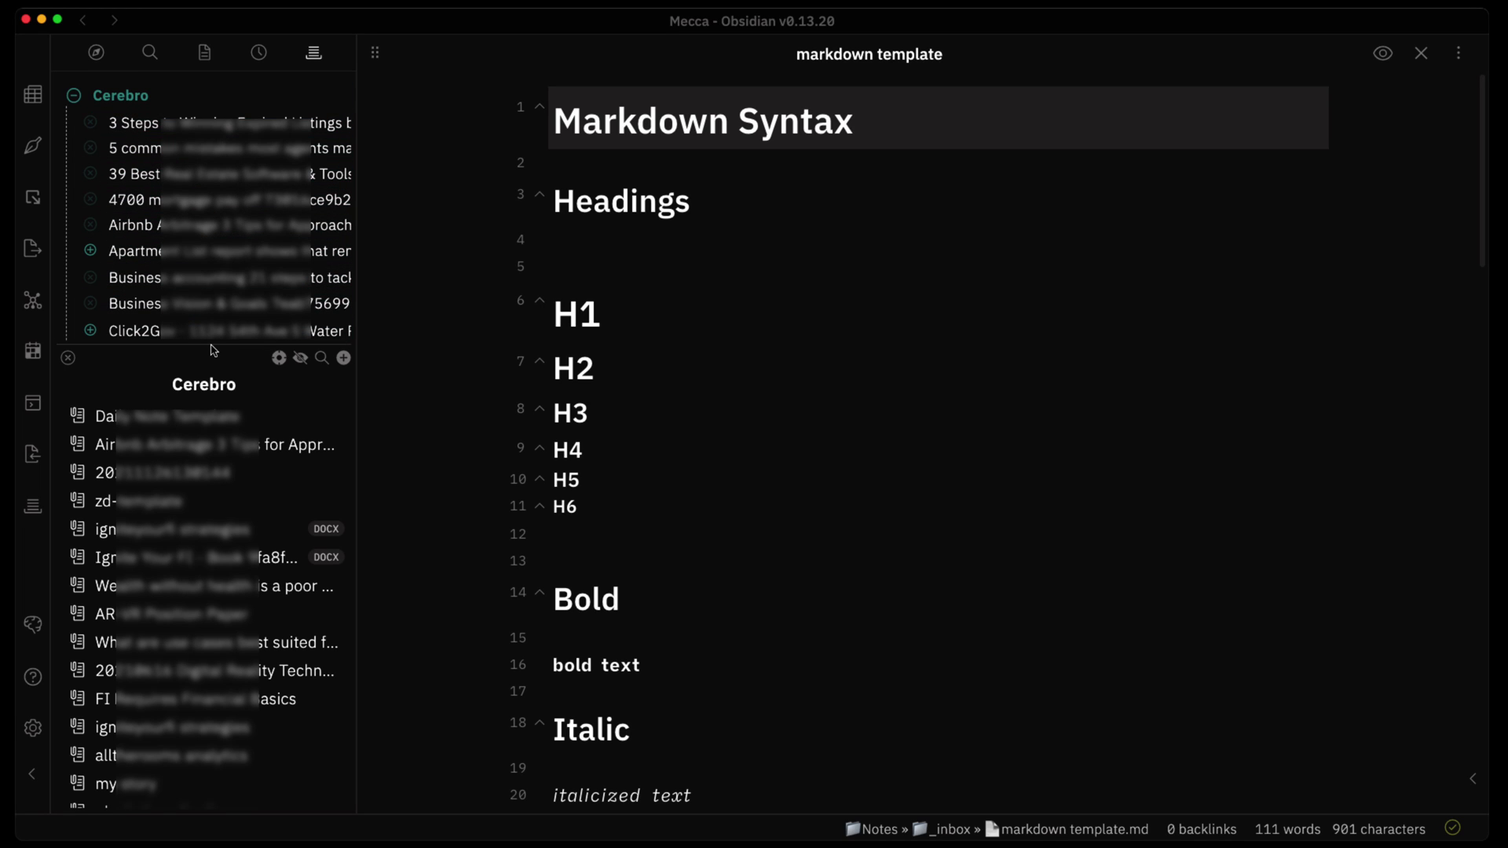
Step: Resize the folder pane, and move the tree's focus from Cerebro to its parent folder and back to the root
drag(214, 351, 213, 416)
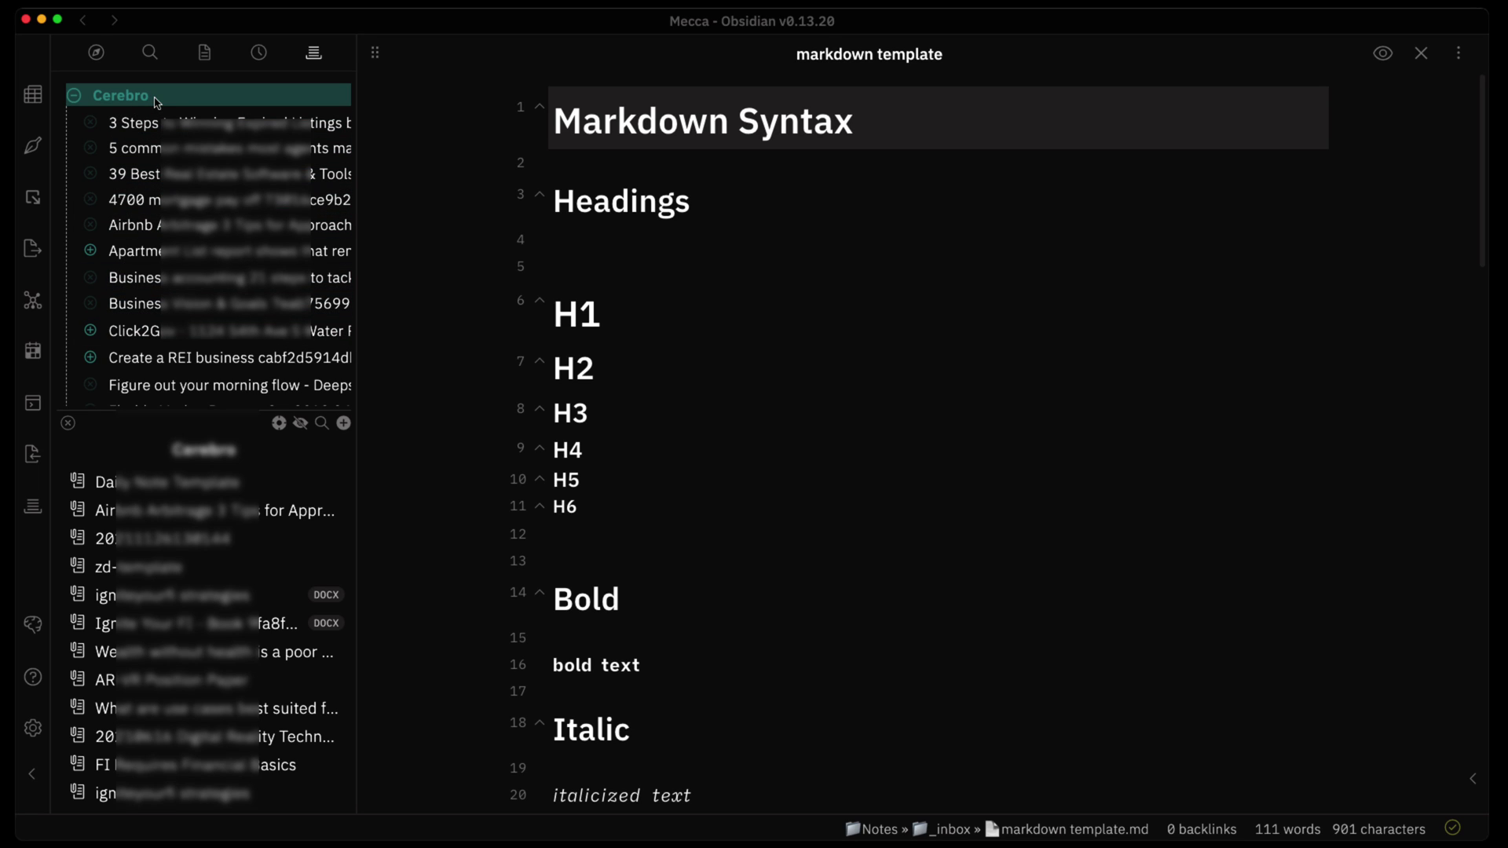
right_click(185, 101)
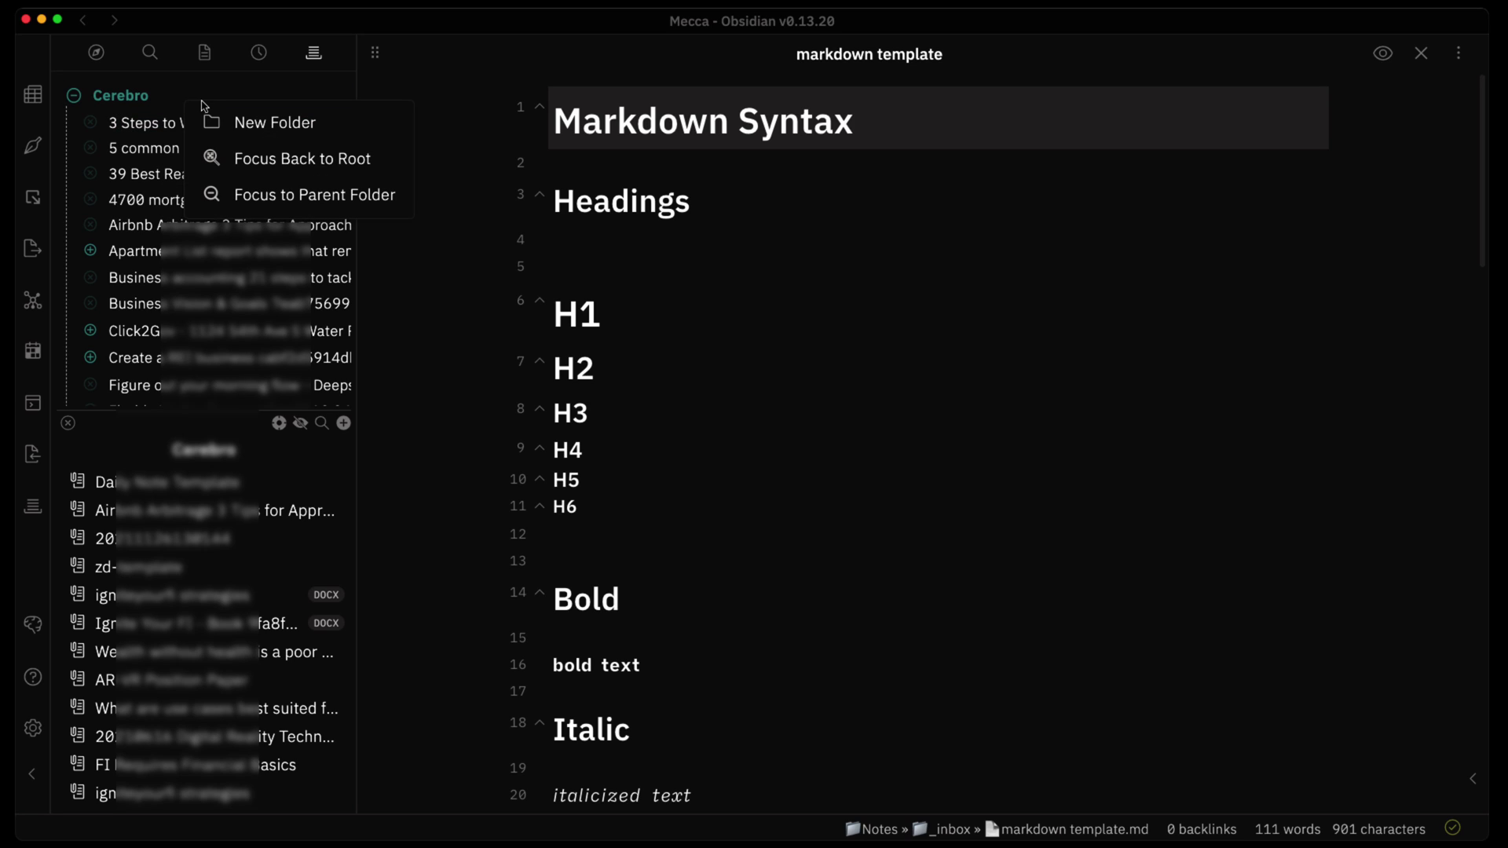
click(306, 197)
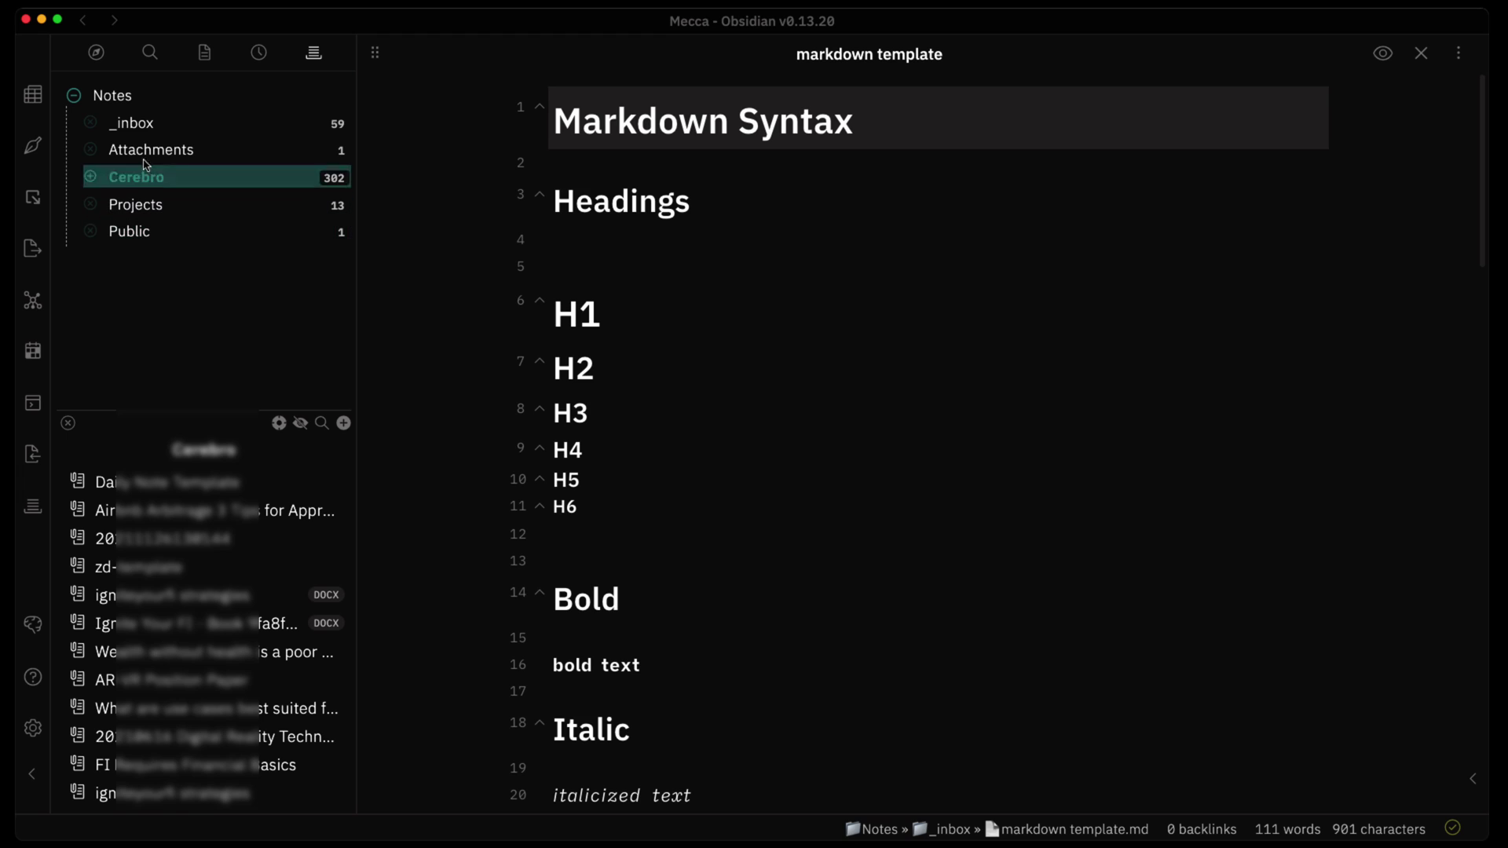
right_click(148, 100)
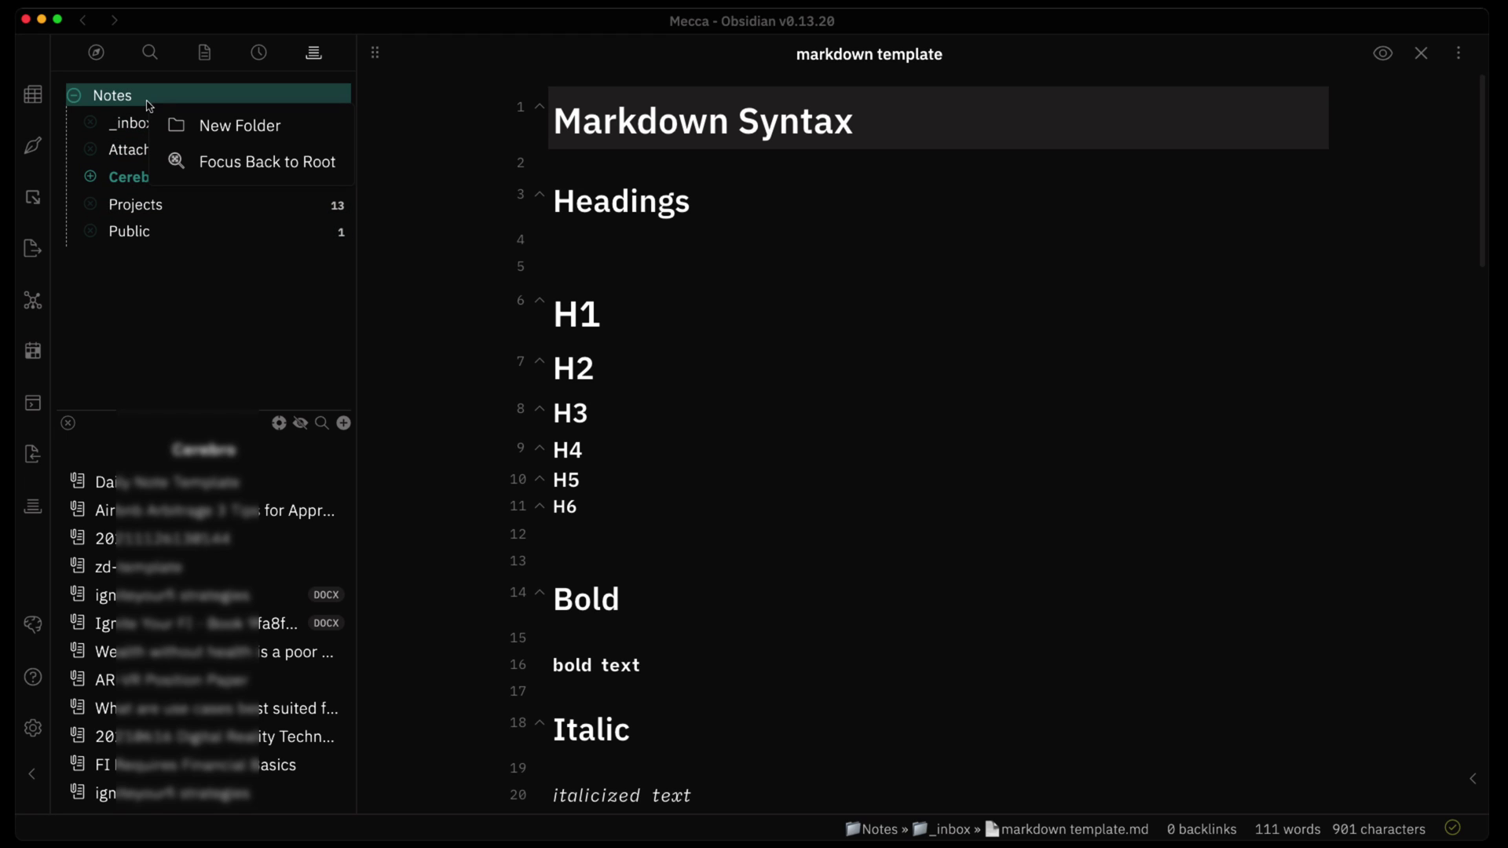
click(277, 168)
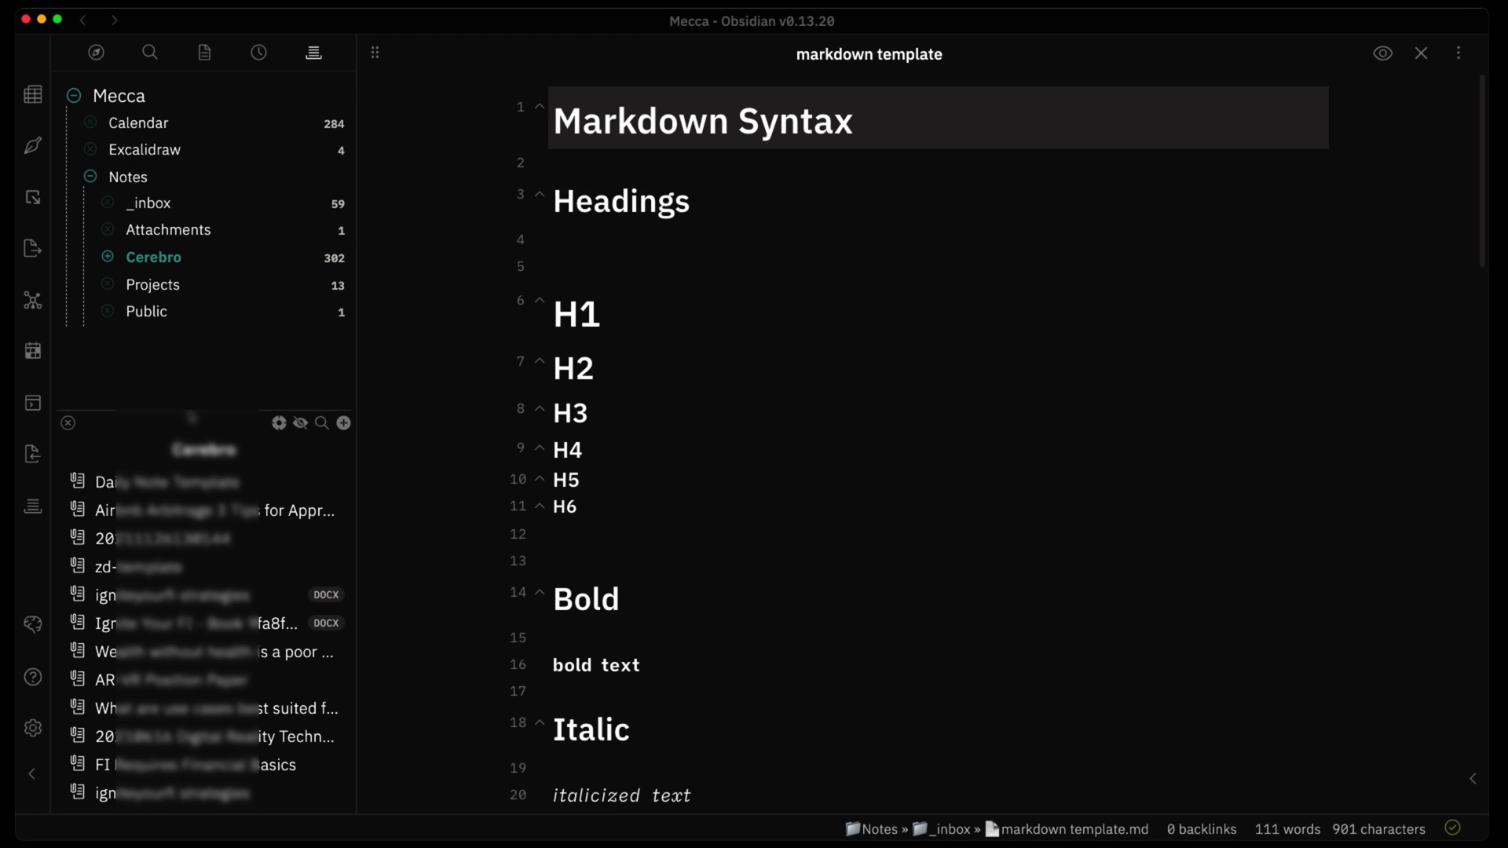
drag(201, 415, 200, 389)
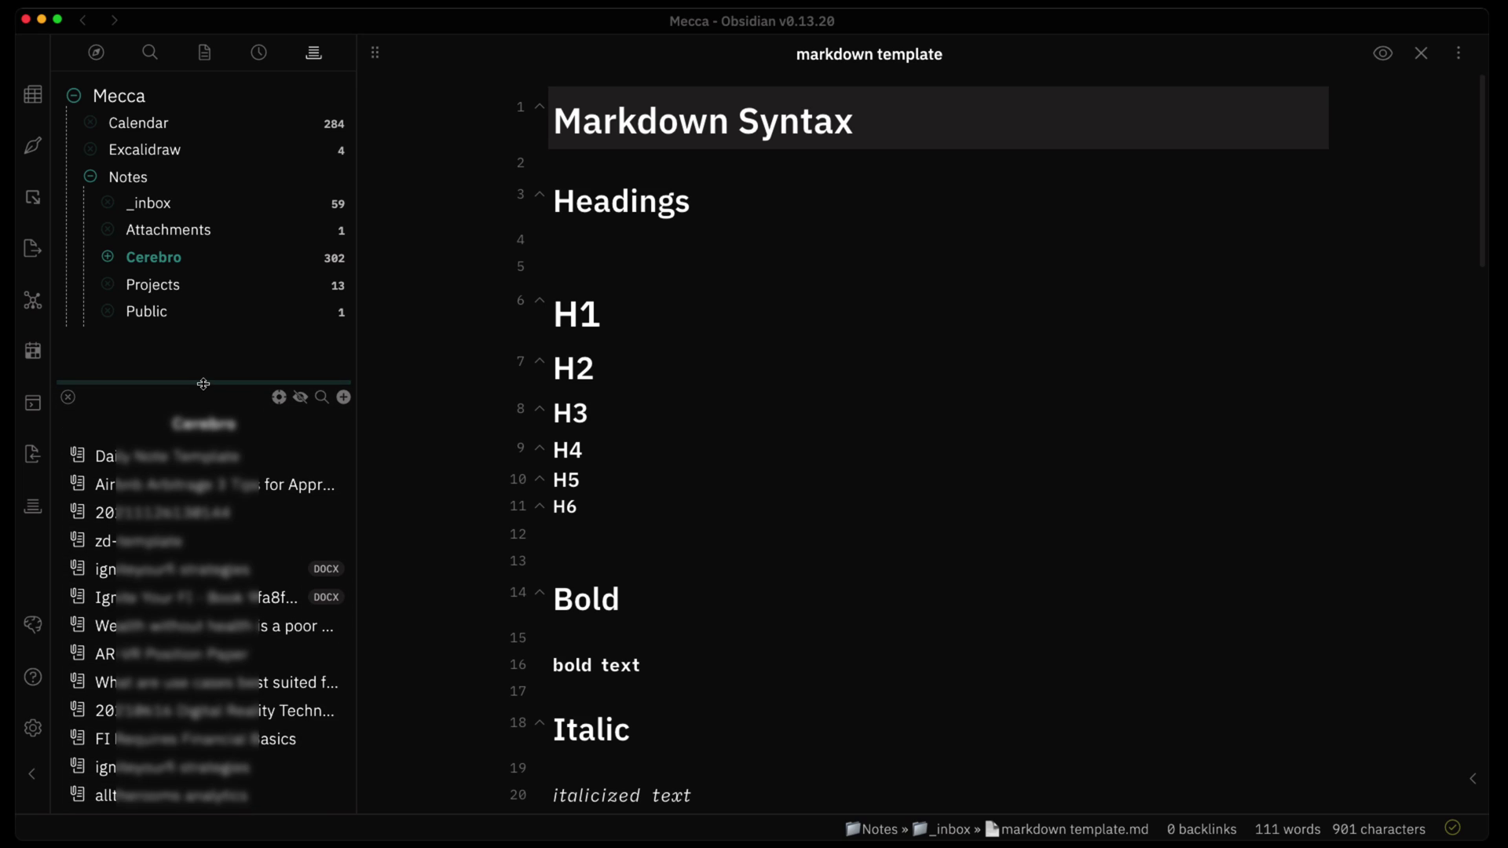
Step: Close the Cerebro file list, list the files of the Notes folder, and reveal the active file in the tree
click(68, 398)
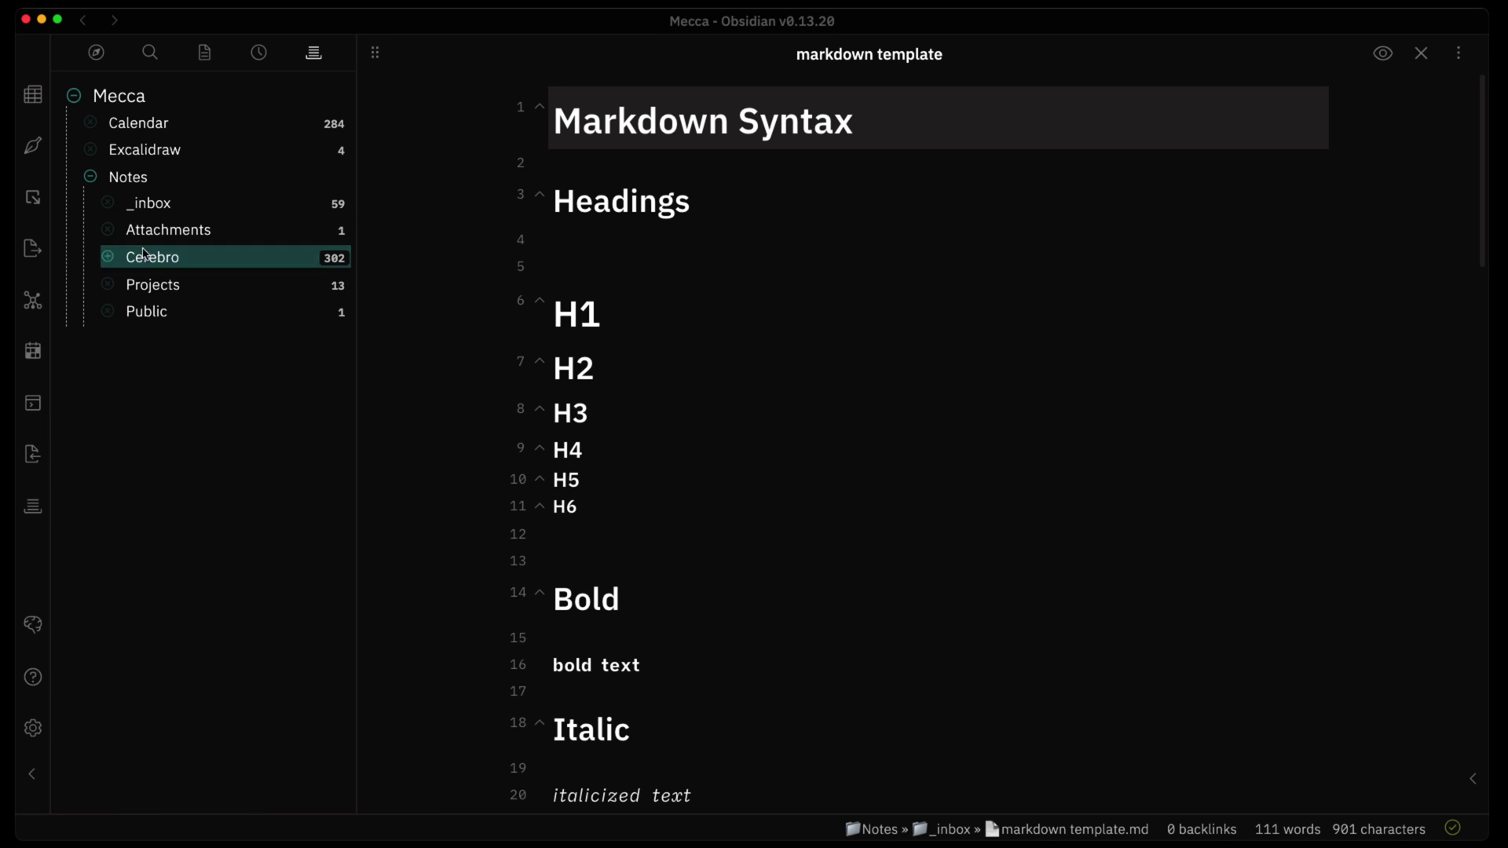
click(146, 183)
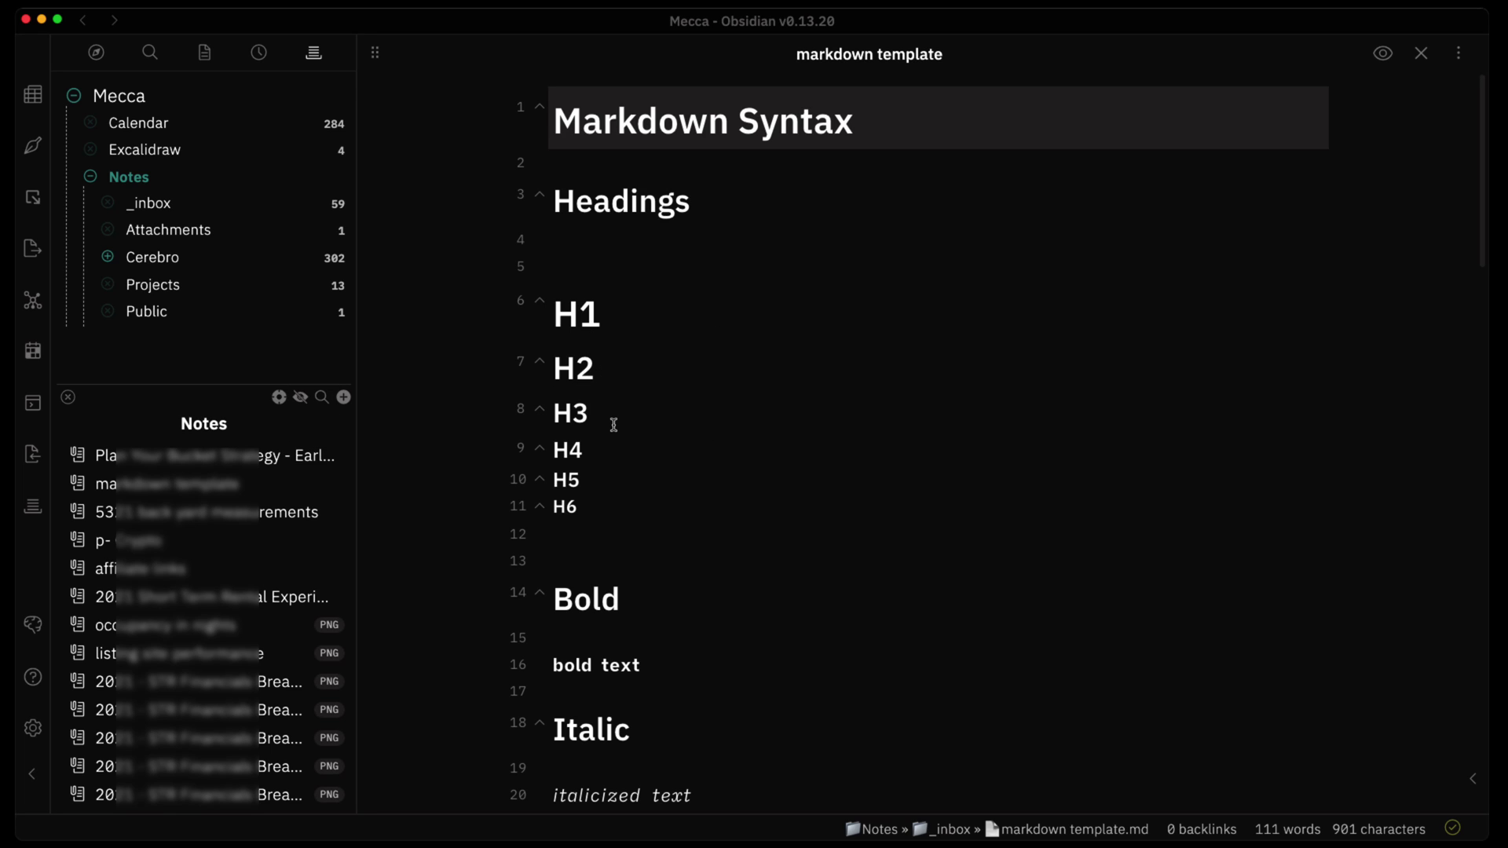
click(280, 395)
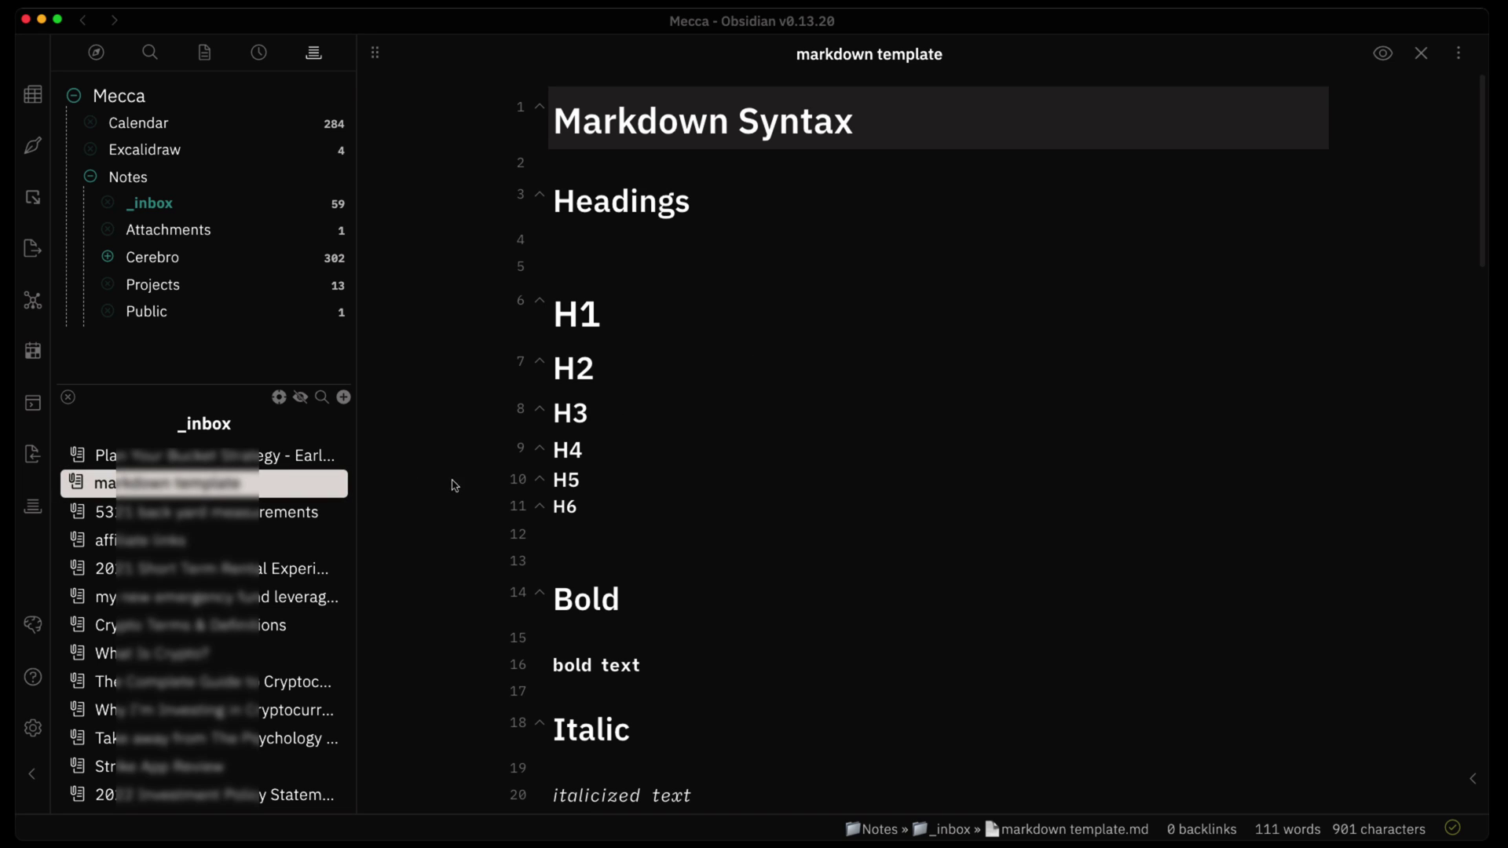
Step: Toggle the visibility of files from subfolders in the _inbox list and switch it back
click(299, 399)
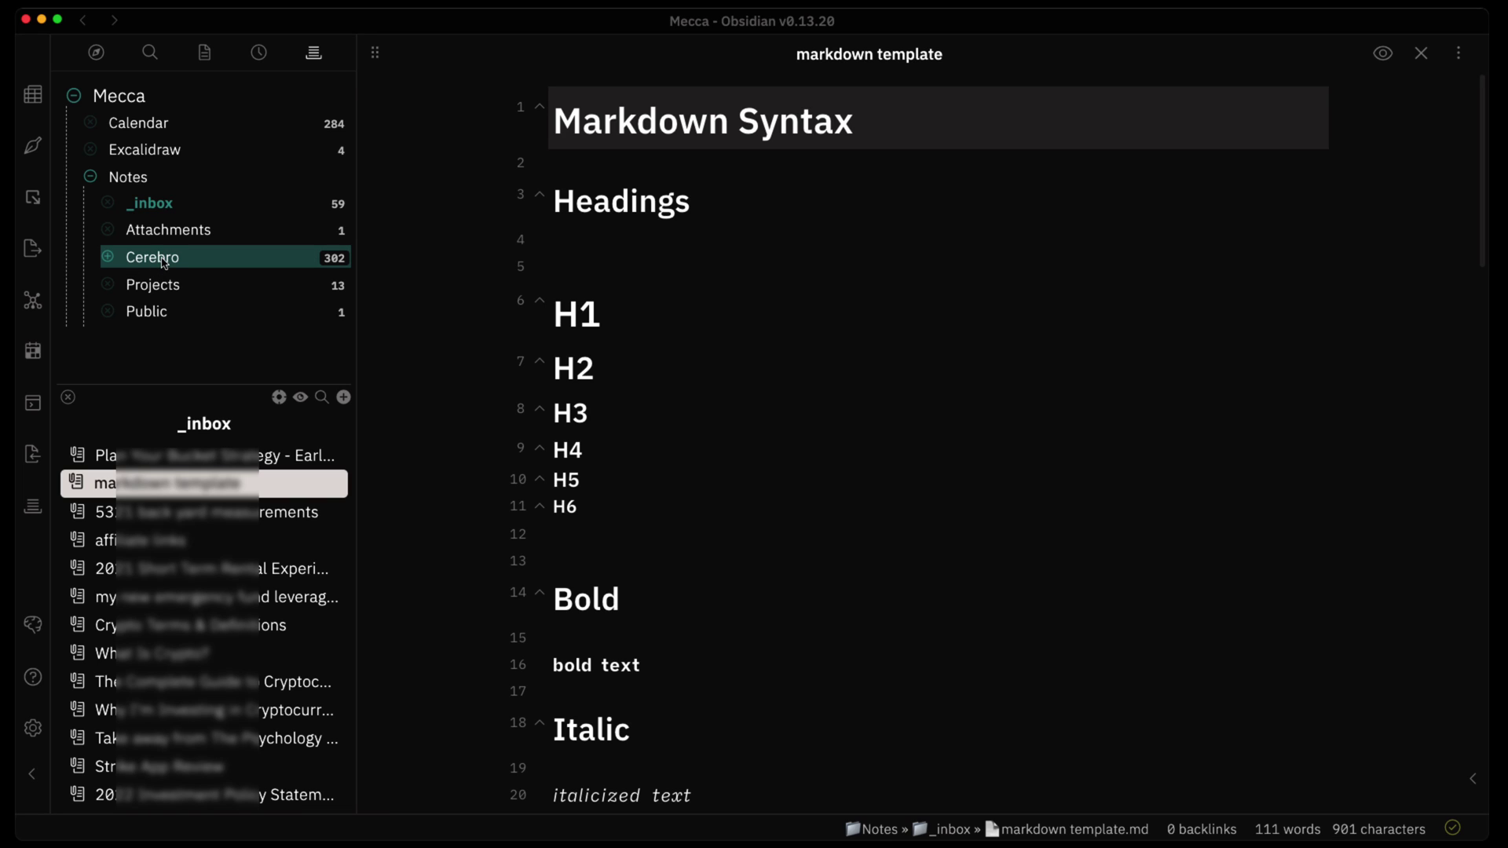
click(300, 397)
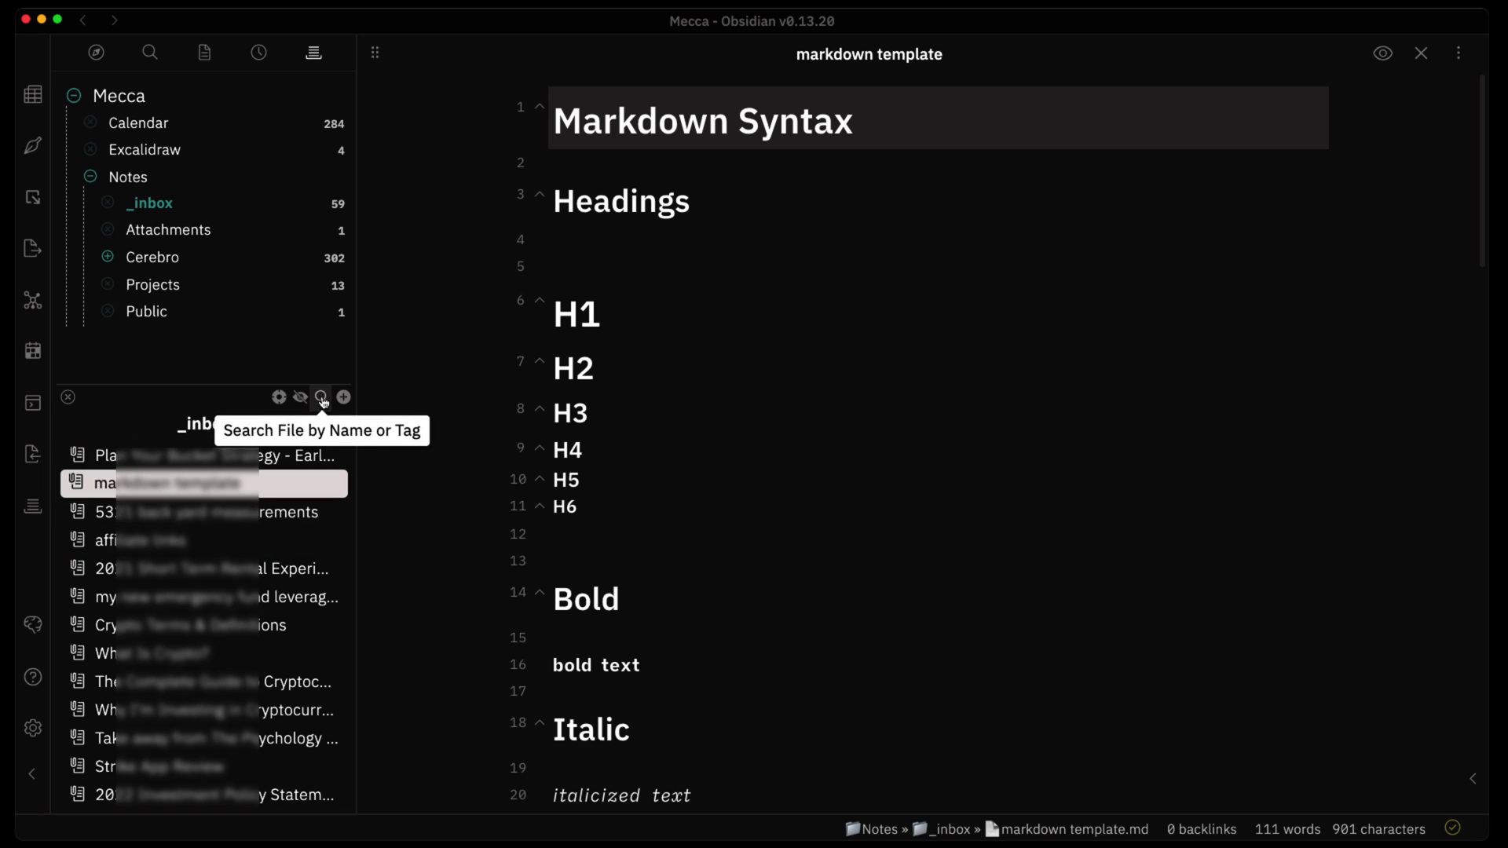
Step: Show the file list's search field for names or tags, view the vault-wide search, and return to the file tree
click(322, 398)
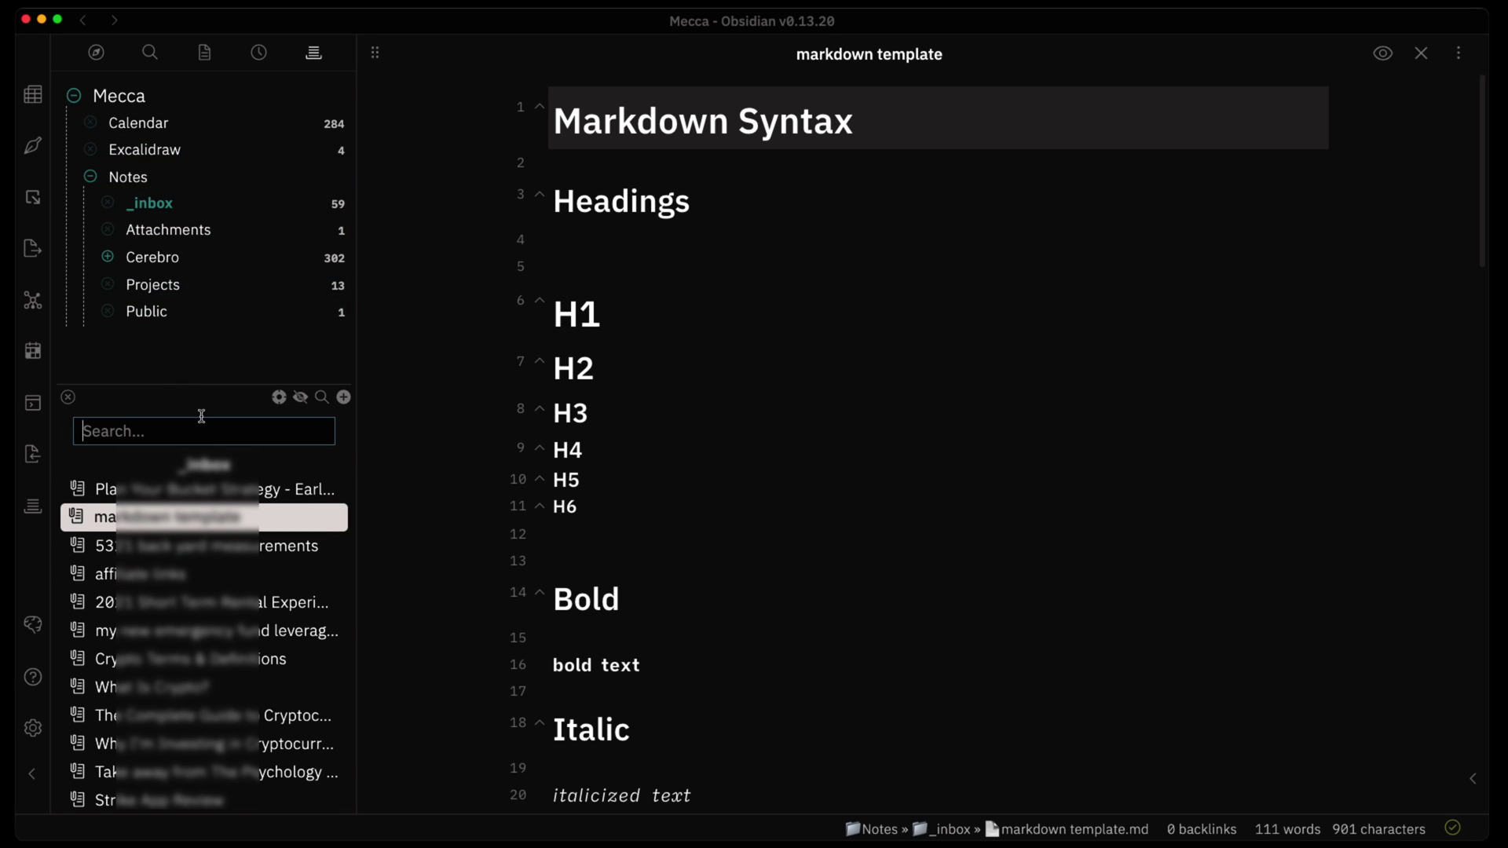
click(150, 52)
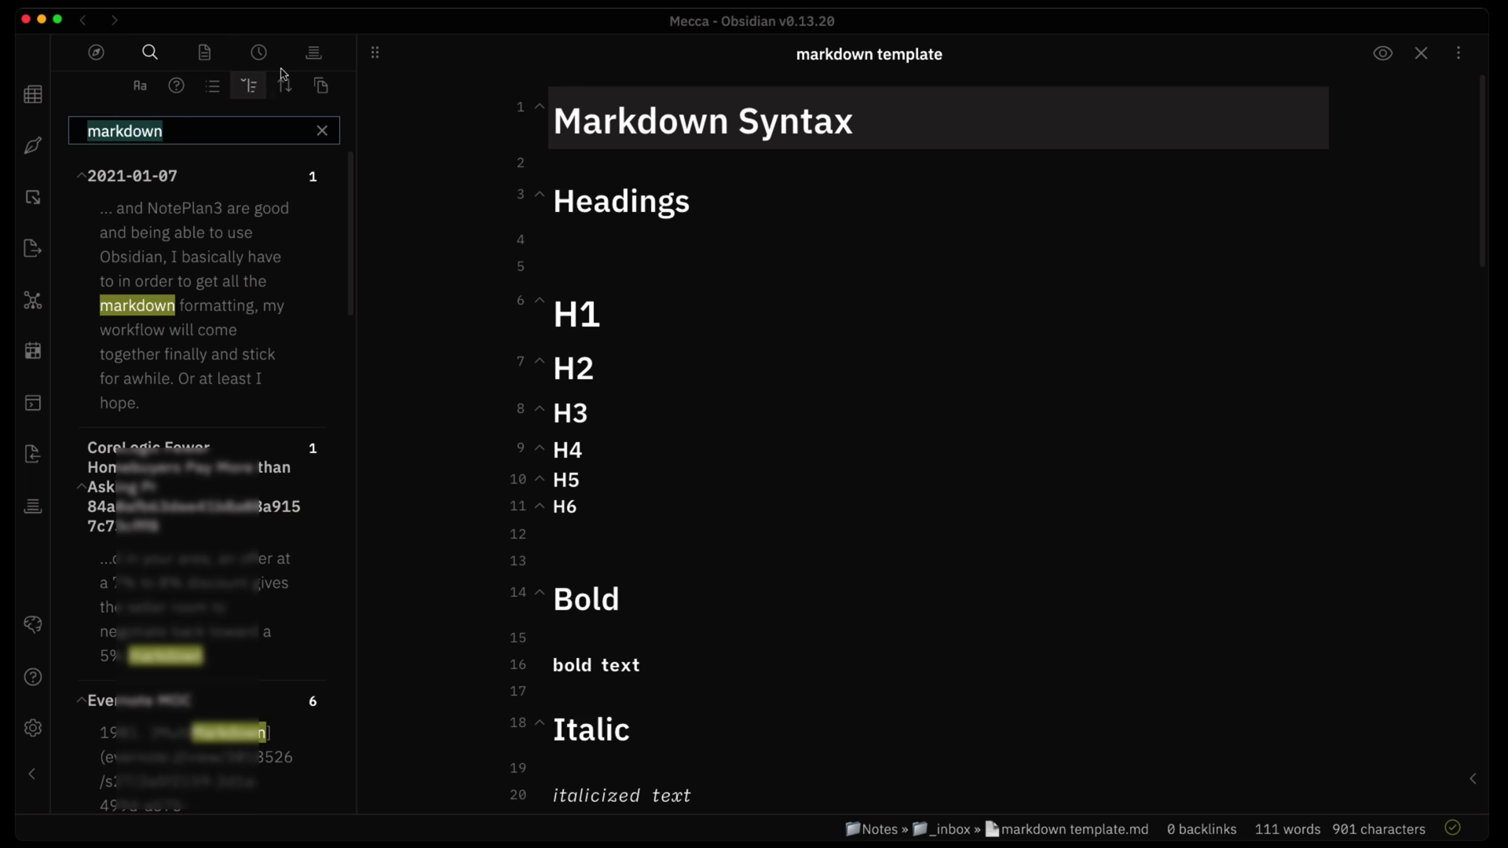
click(313, 52)
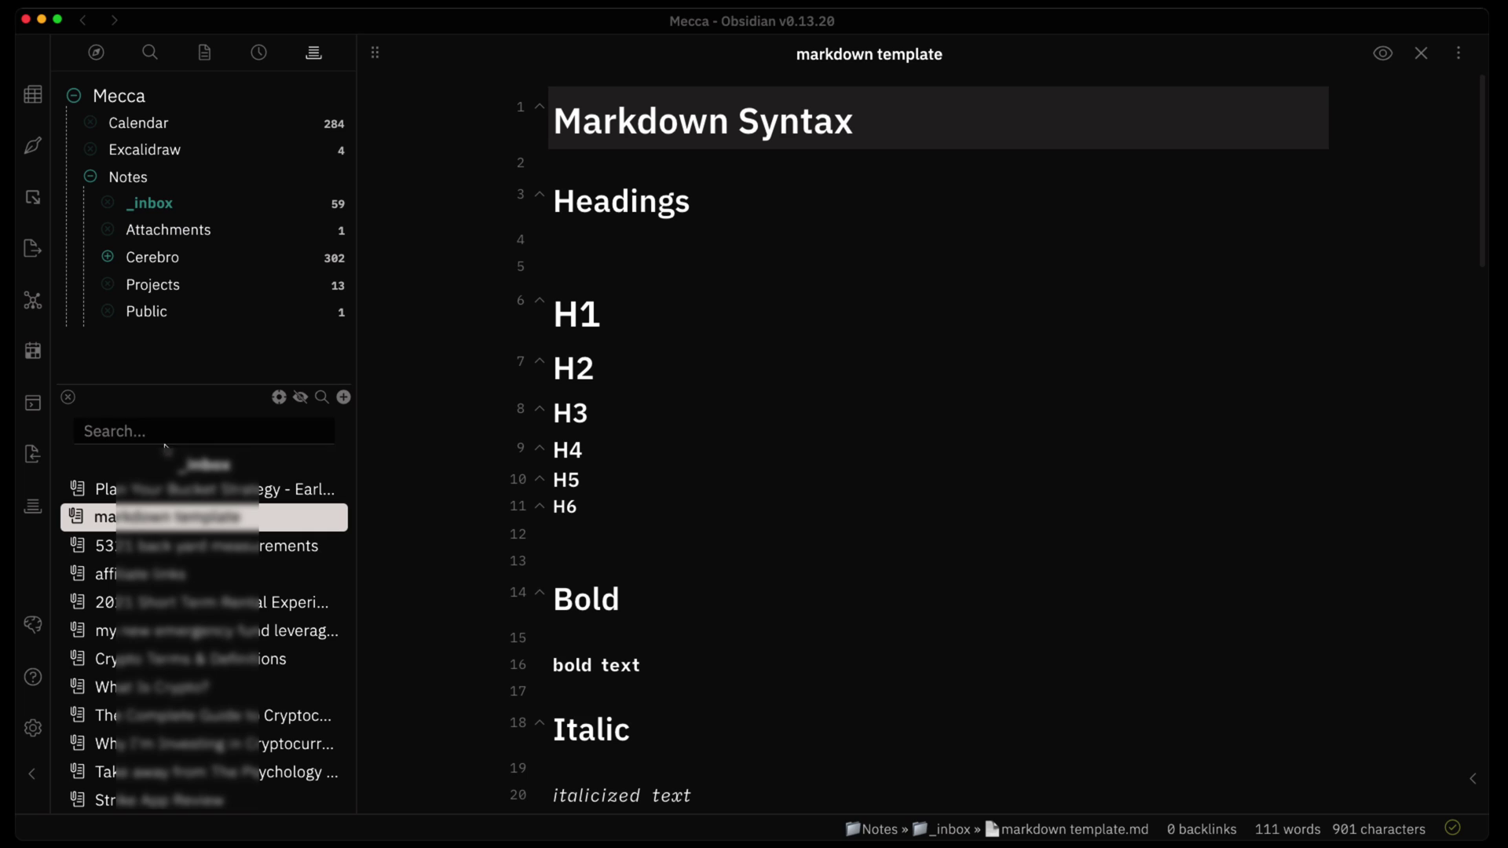
Step: Open the dialog for creating a note, dismiss it, and look through the files listed in _inbox
click(343, 398)
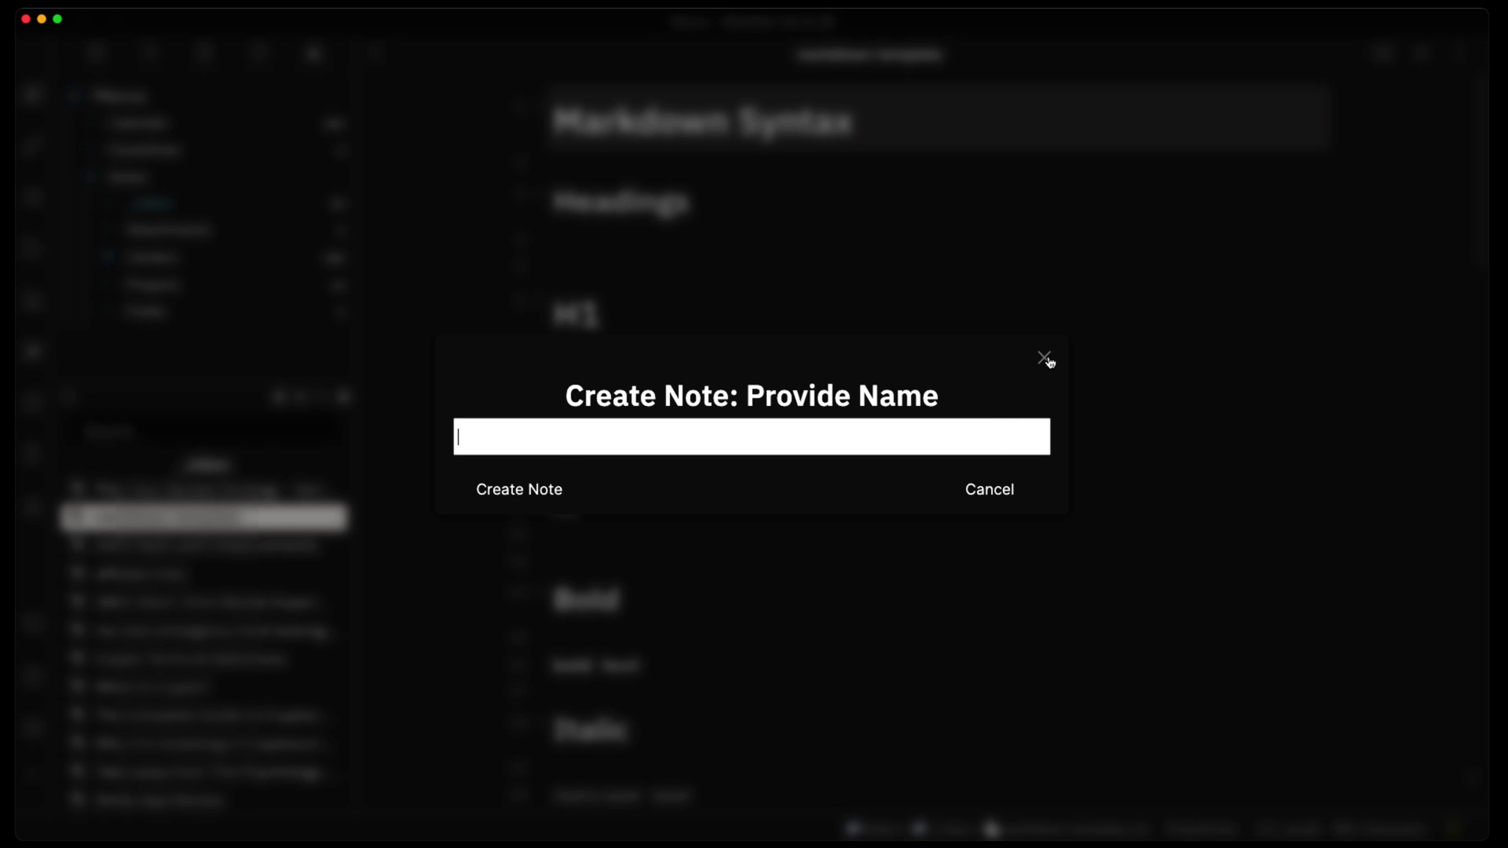
scroll(231, 587, down, 5)
scroll(232, 588, down, 5)
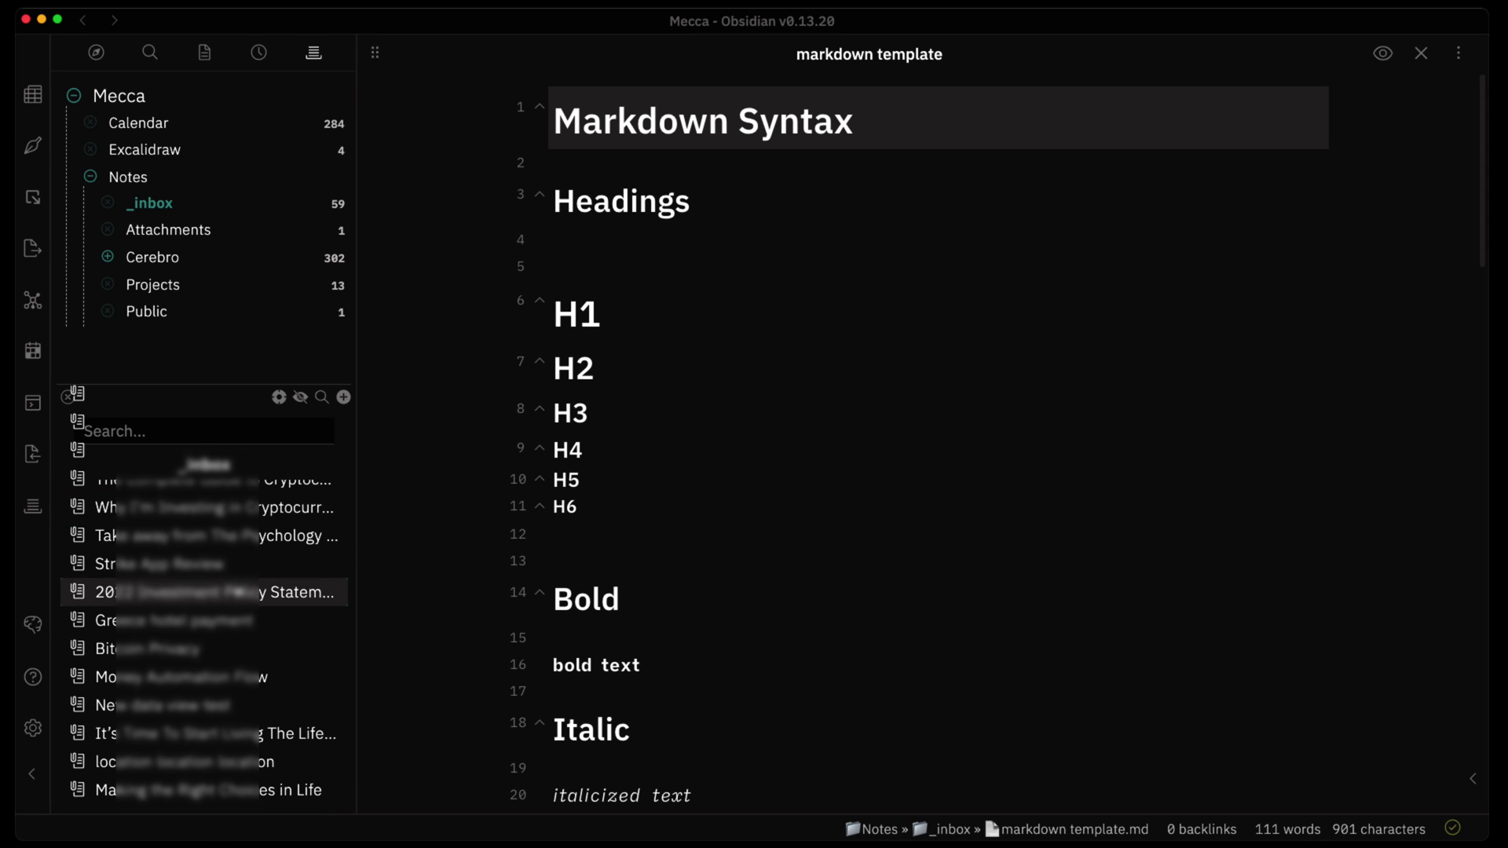
scroll(231, 587, down, 2)
scroll(224, 582, up, 3)
scroll(222, 583, down, 5)
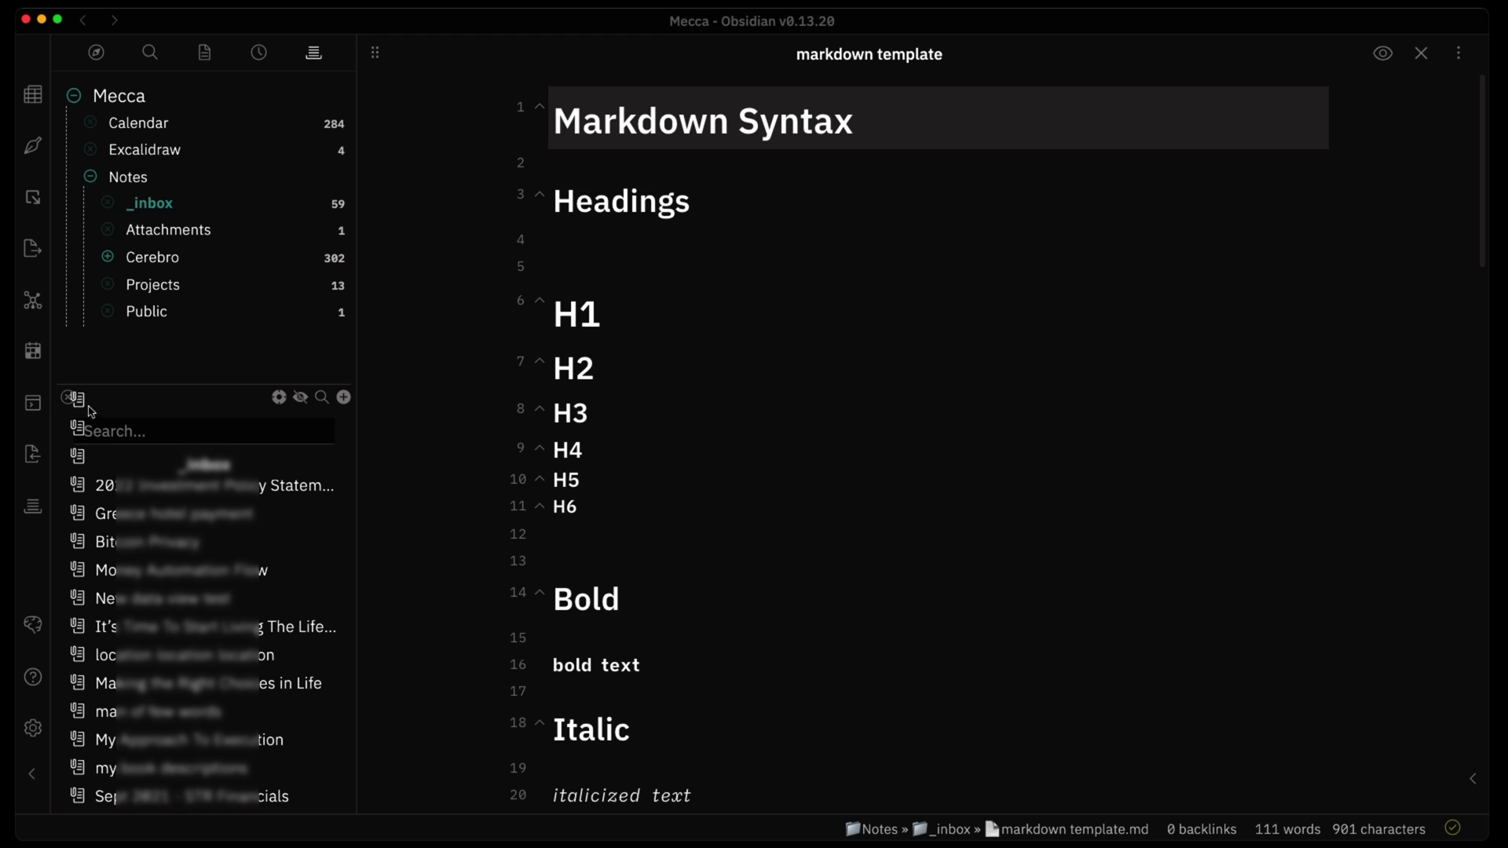
scroll(227, 615, down, 3)
scroll(227, 615, down, 2)
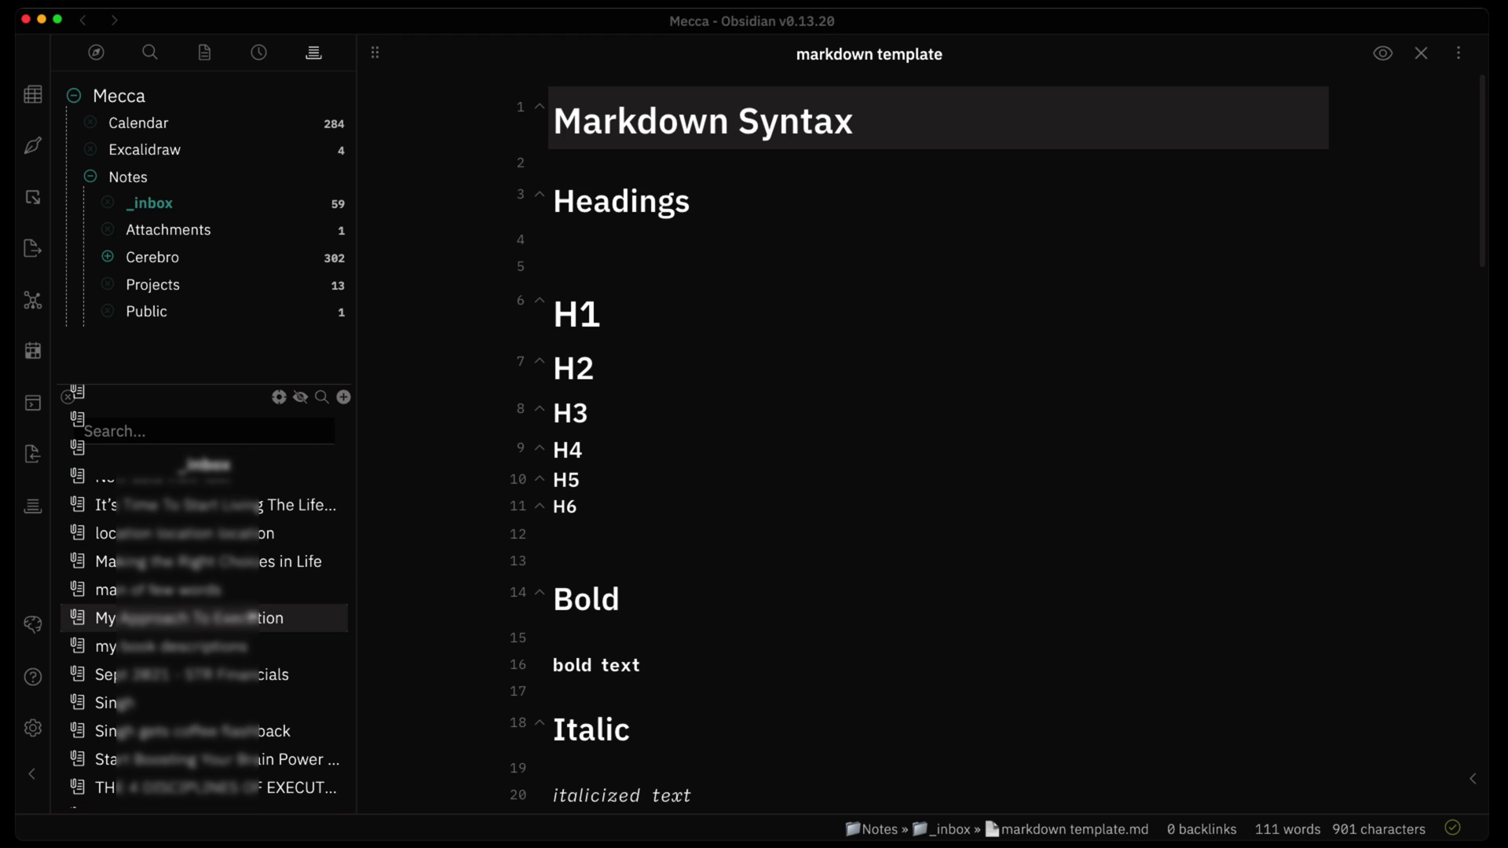
scroll(226, 617, up, 3)
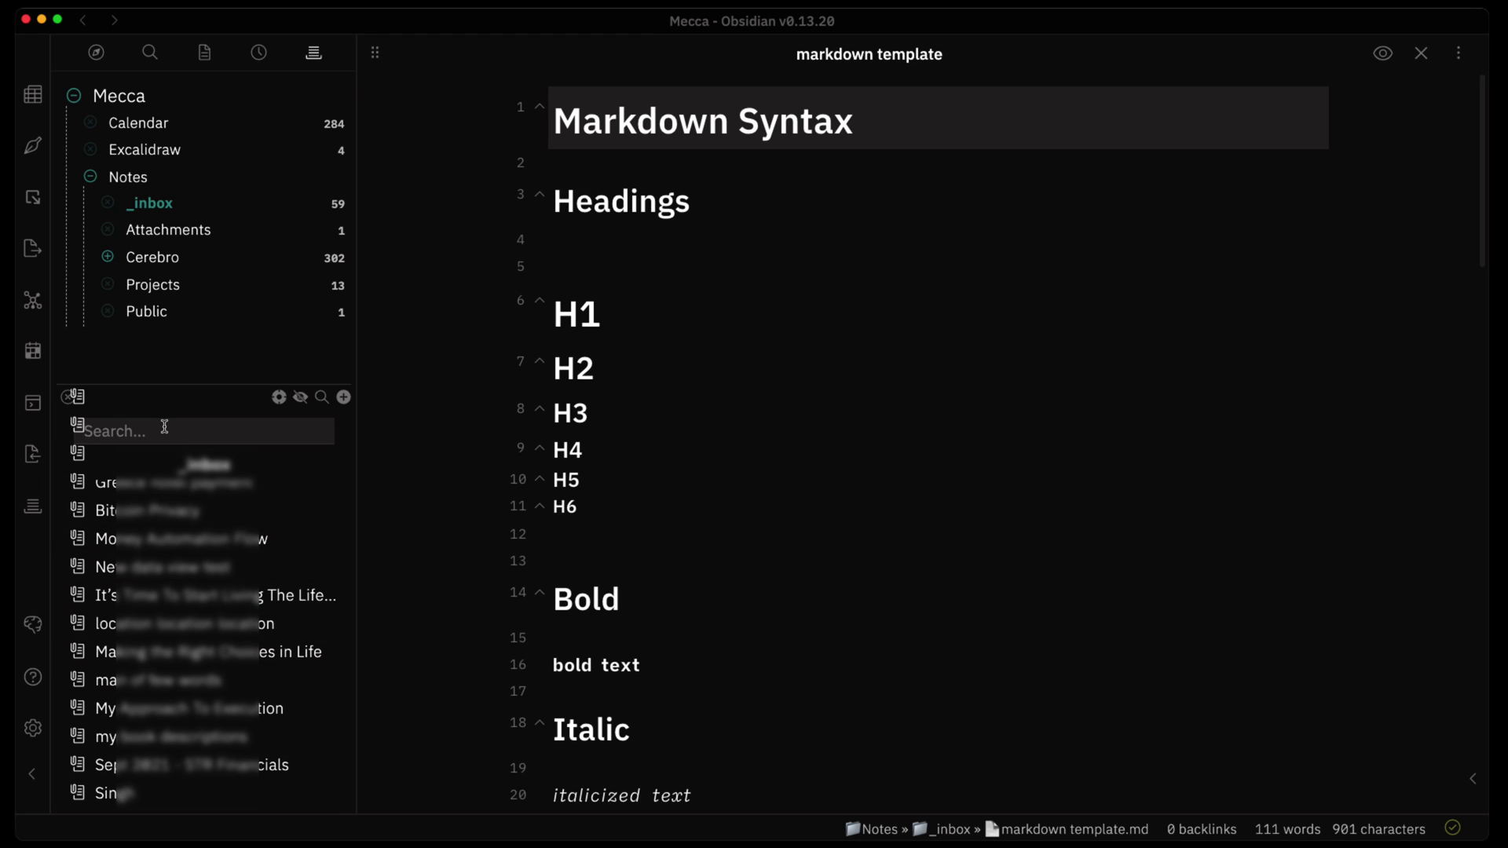
scroll(213, 548, up, 5)
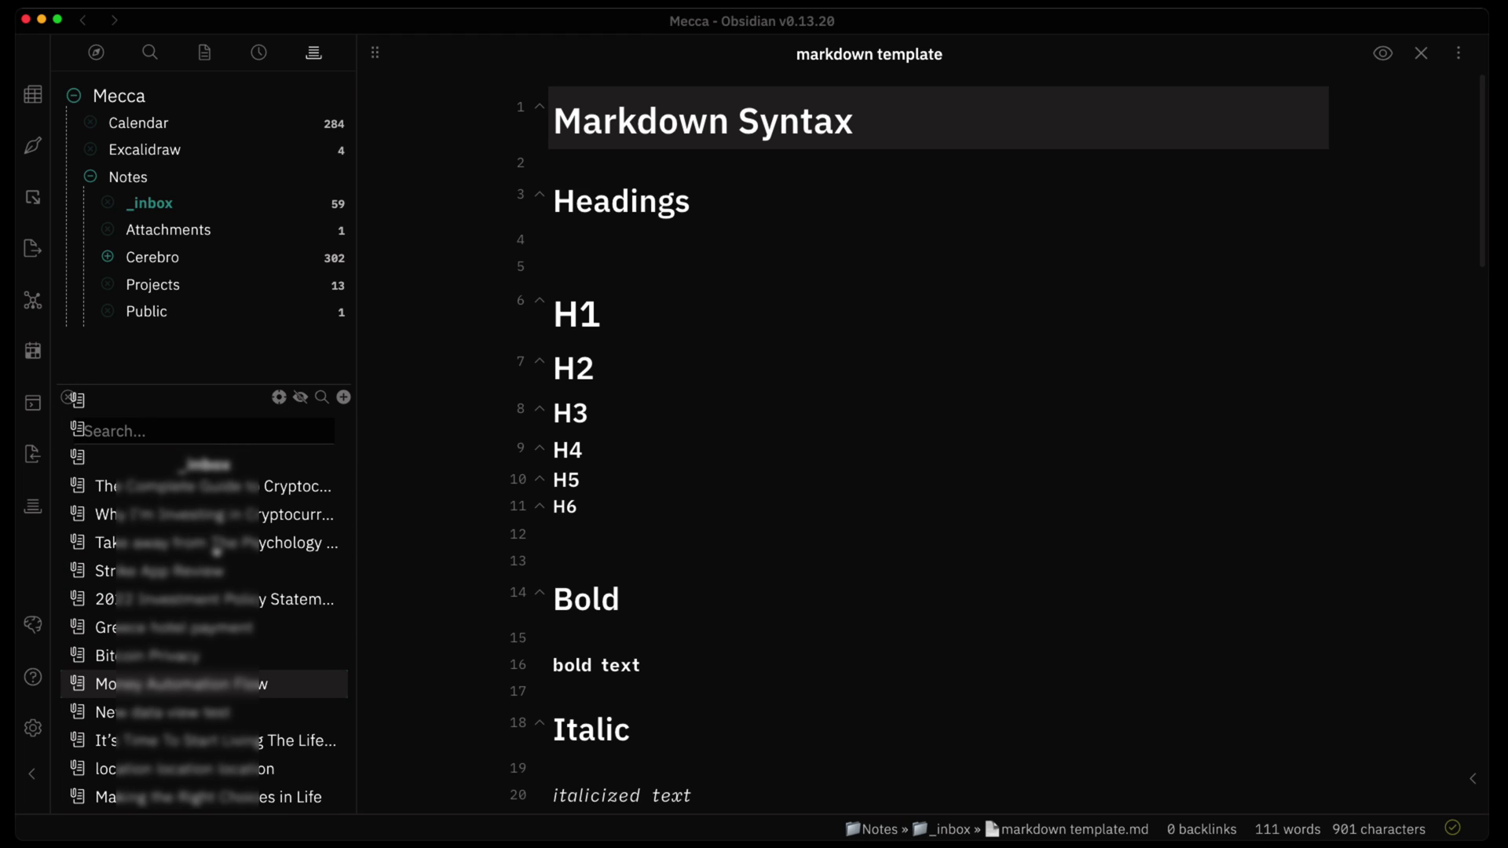
scroll(216, 552, up, 1)
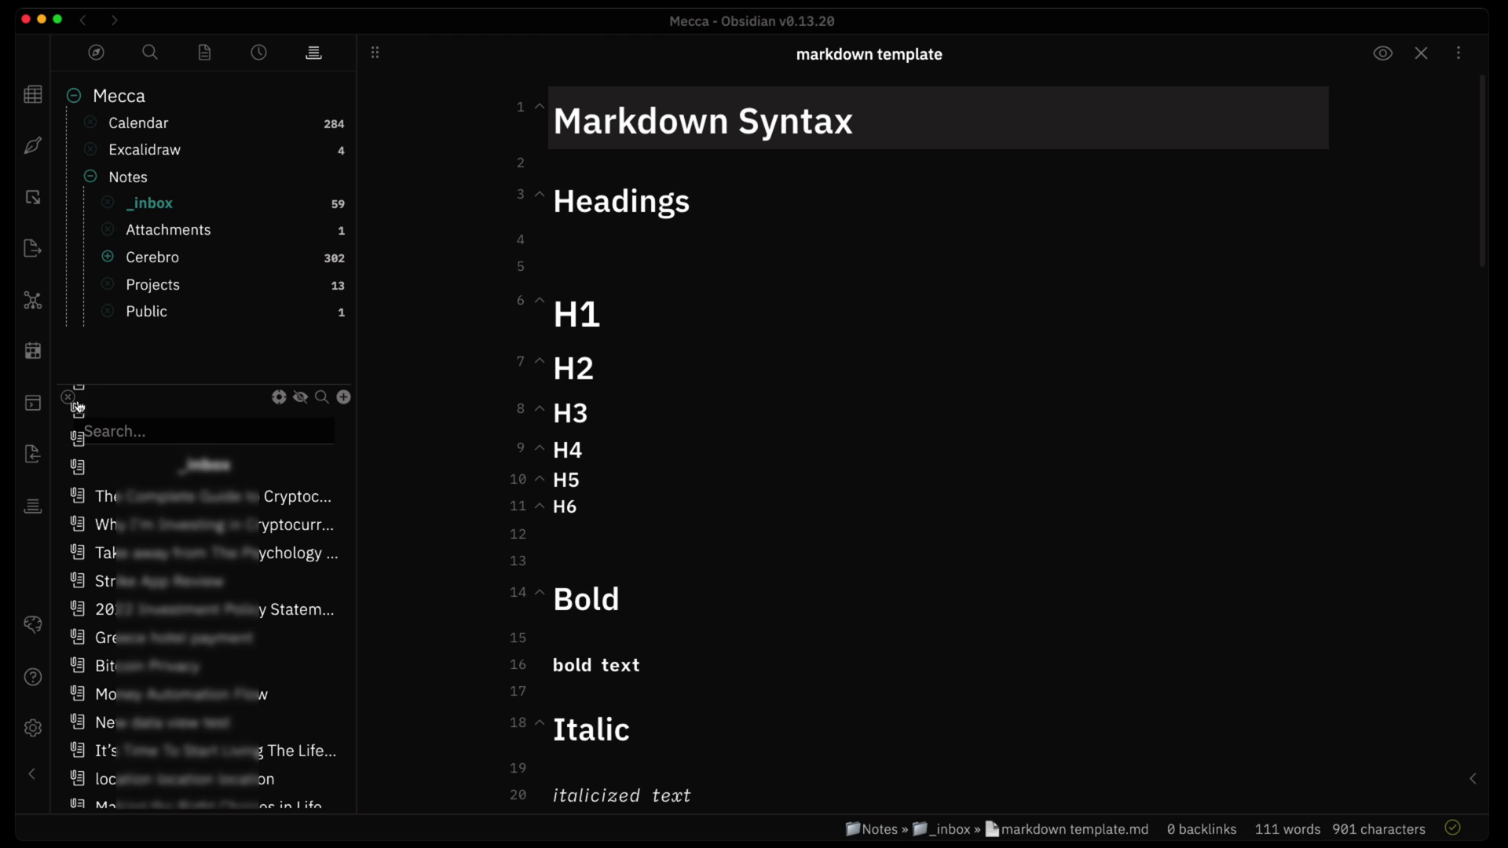
scroll(93, 471, up, 6)
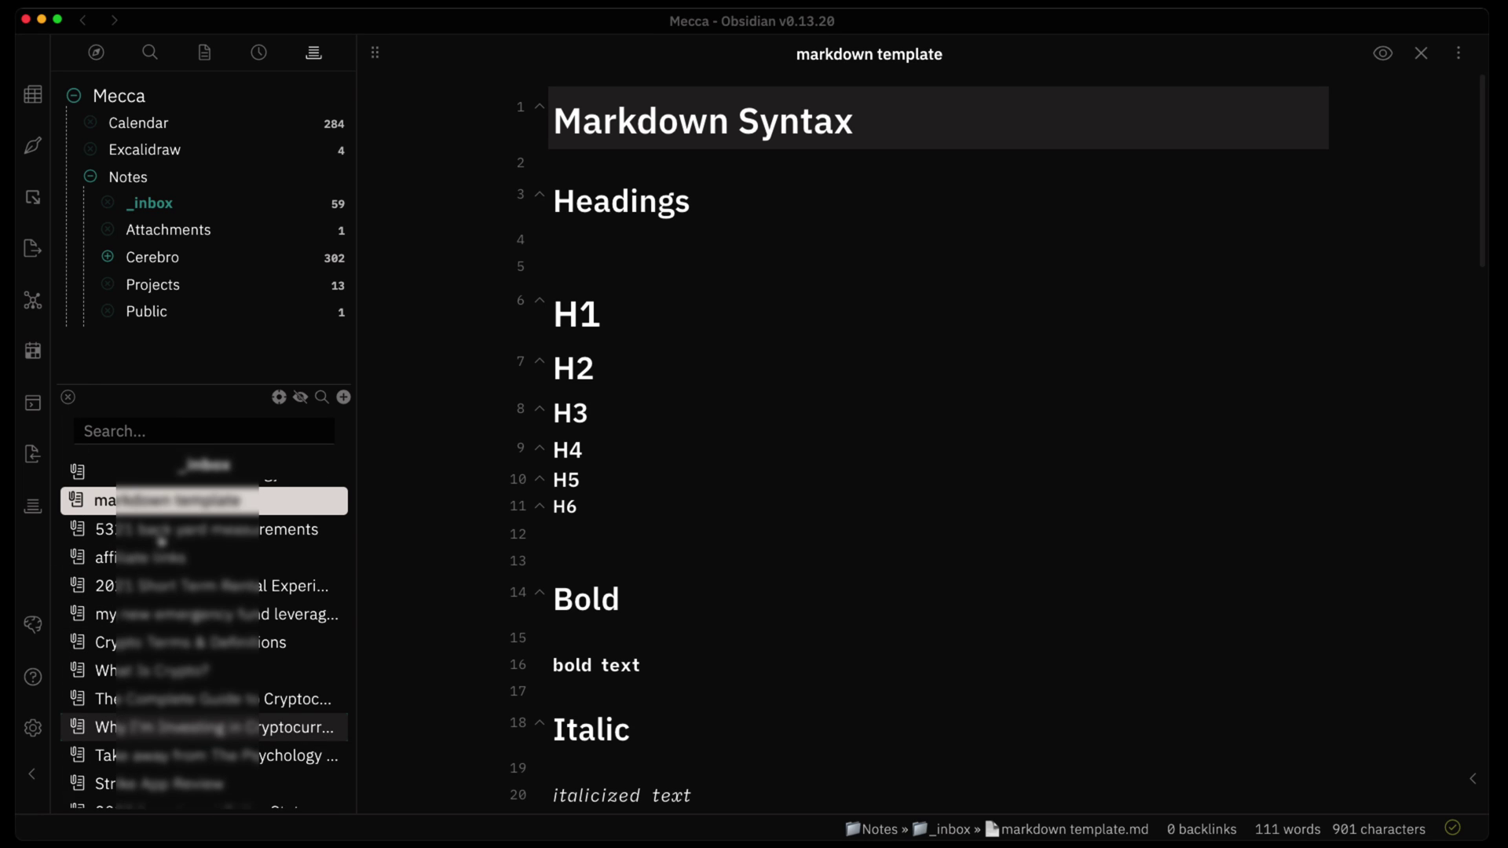
scroll(161, 542, down, 4)
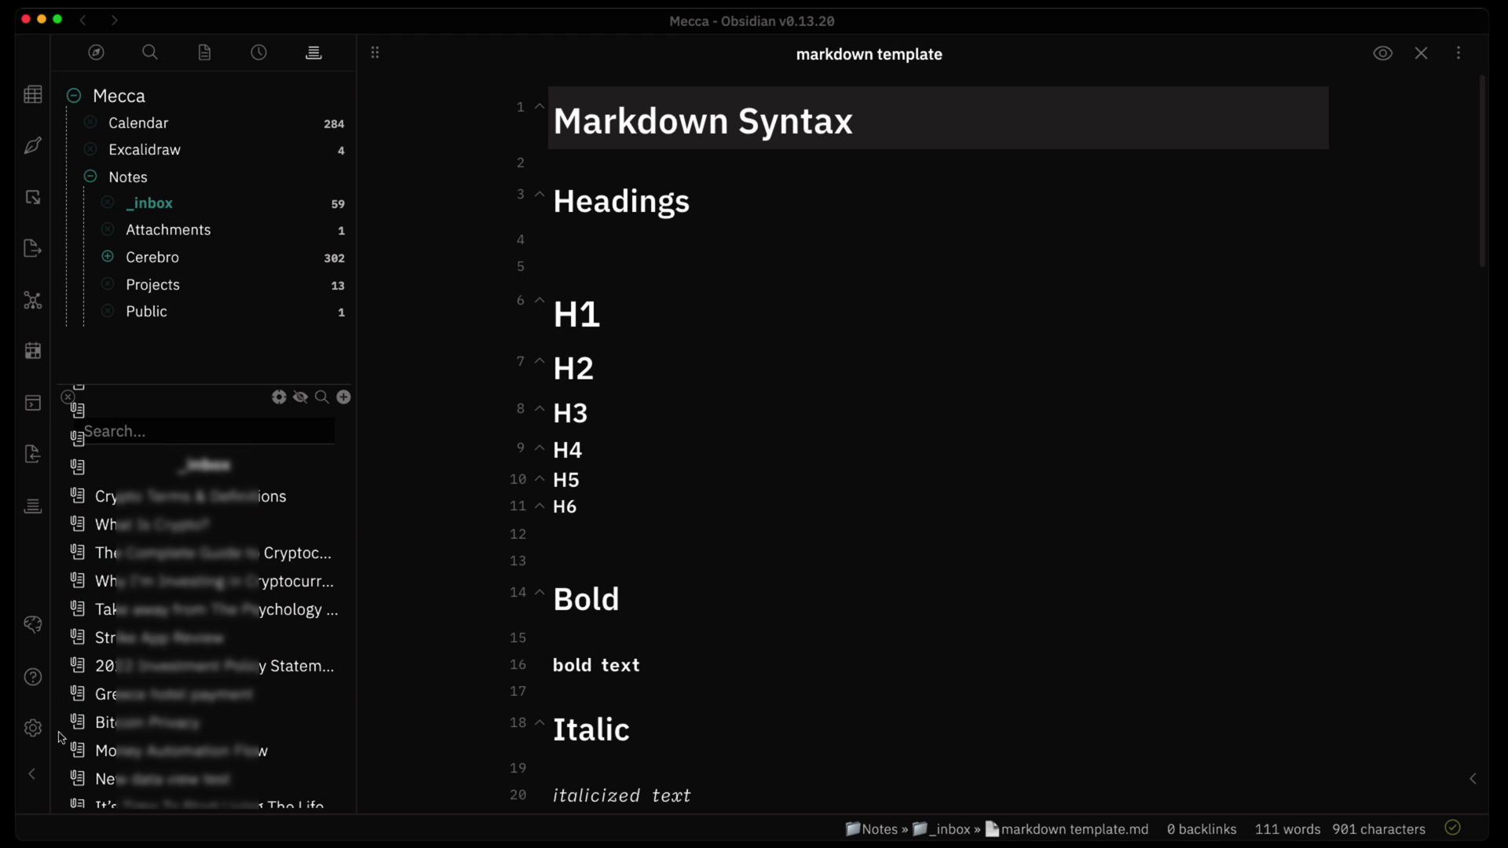
Step: Turn off Evernote View in the file tree plugin's settings and close the settings
click(32, 730)
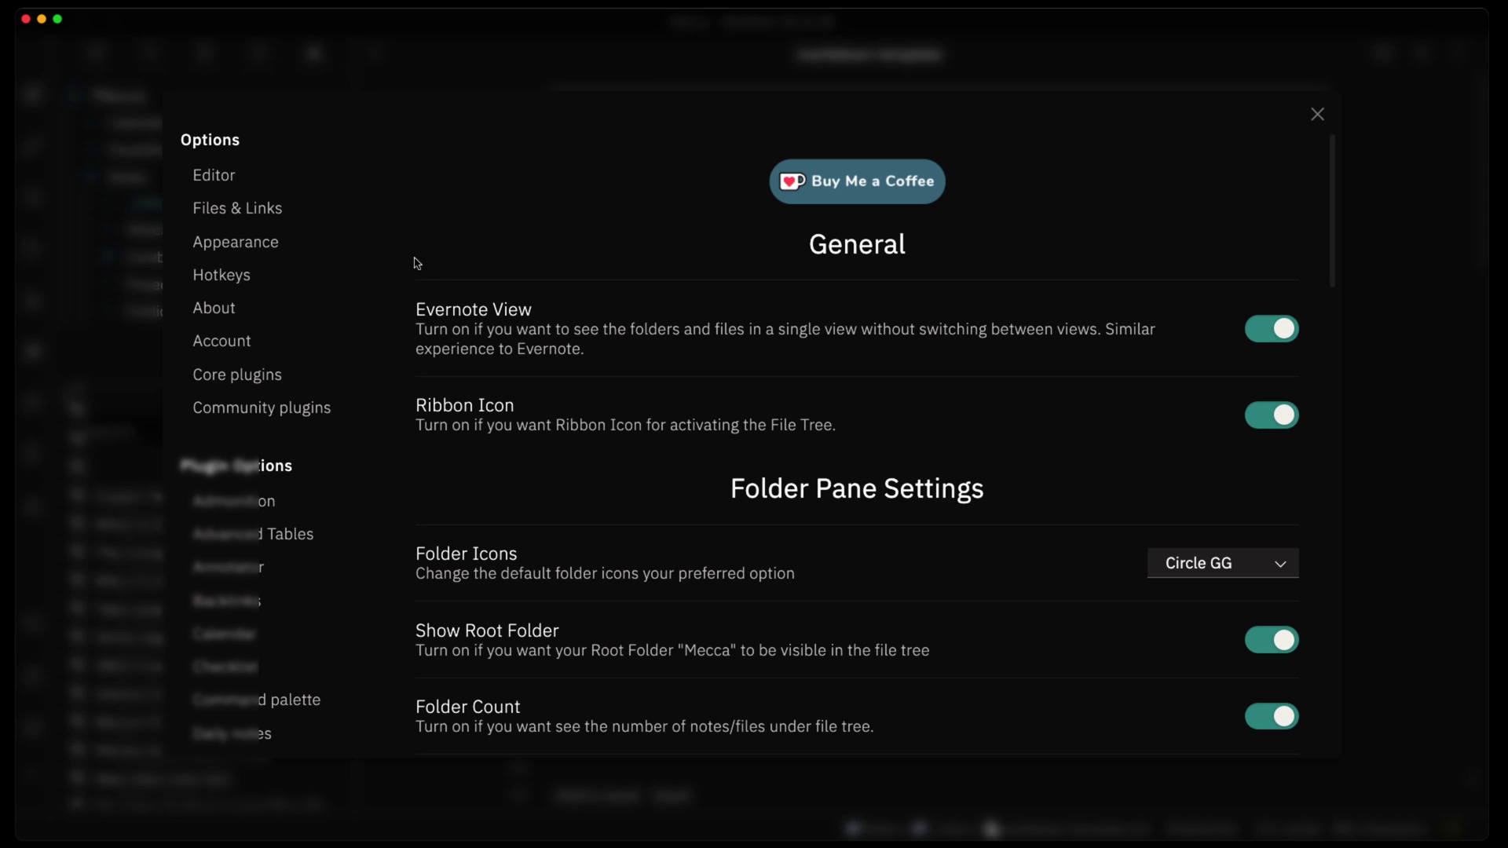
click(1266, 341)
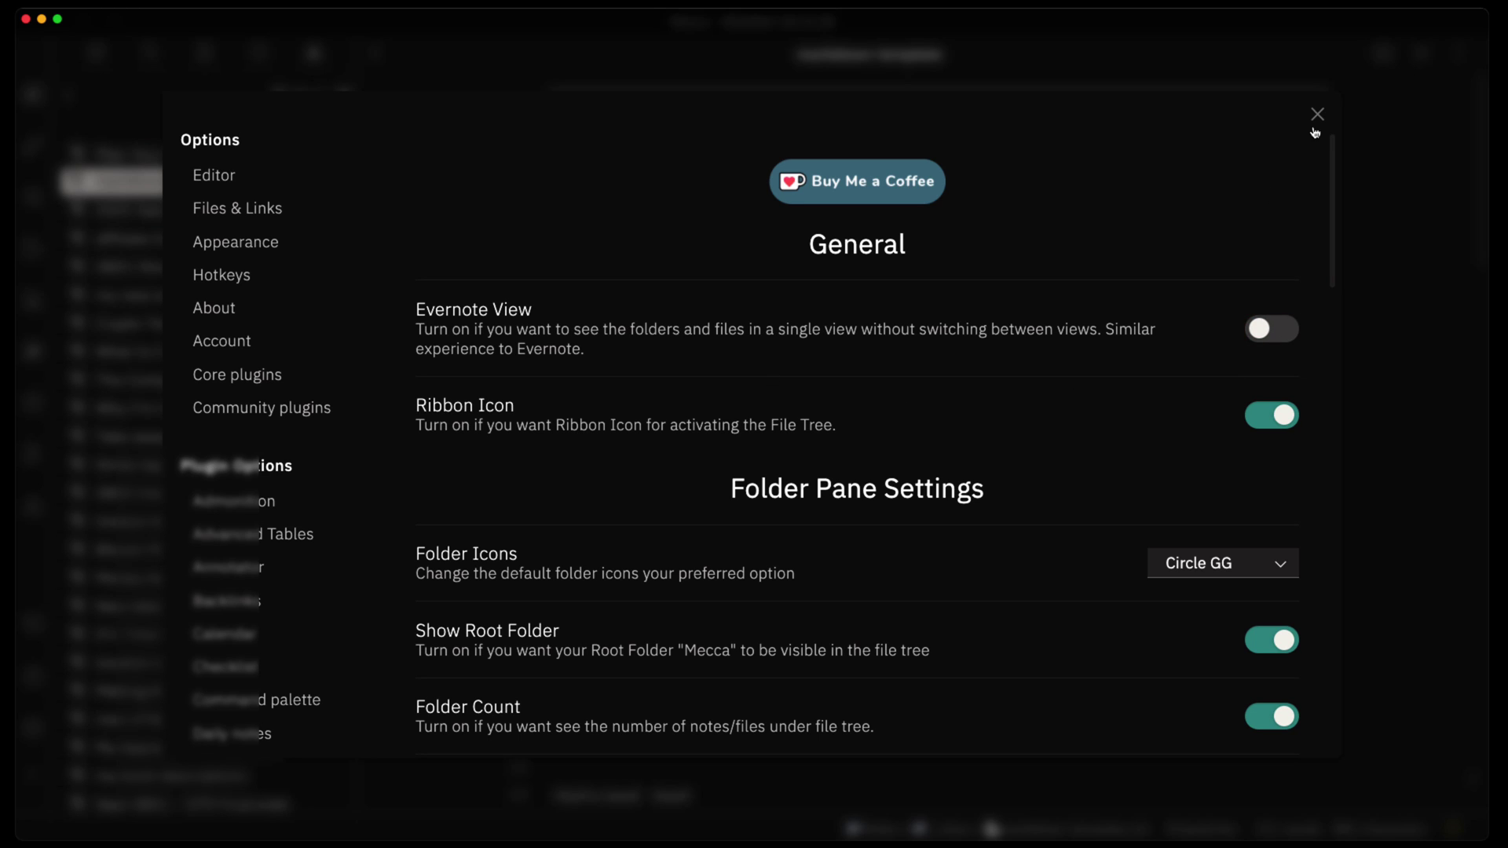
click(1315, 119)
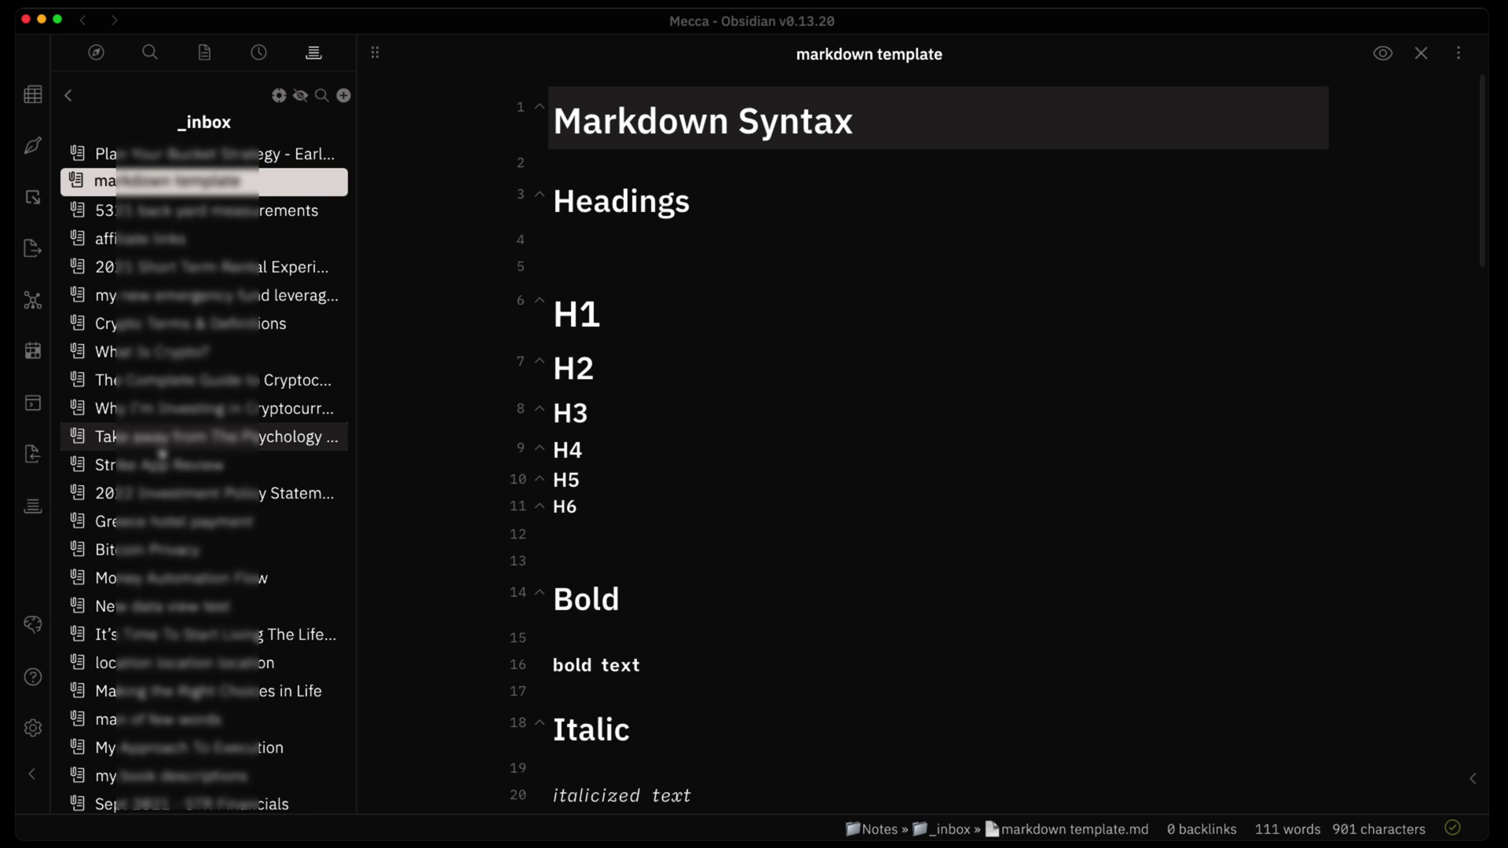
Step: Browse the _inbox file list, go back to the folder tree, and open and leave the _inbox list once more
scroll(160, 454, down, 1)
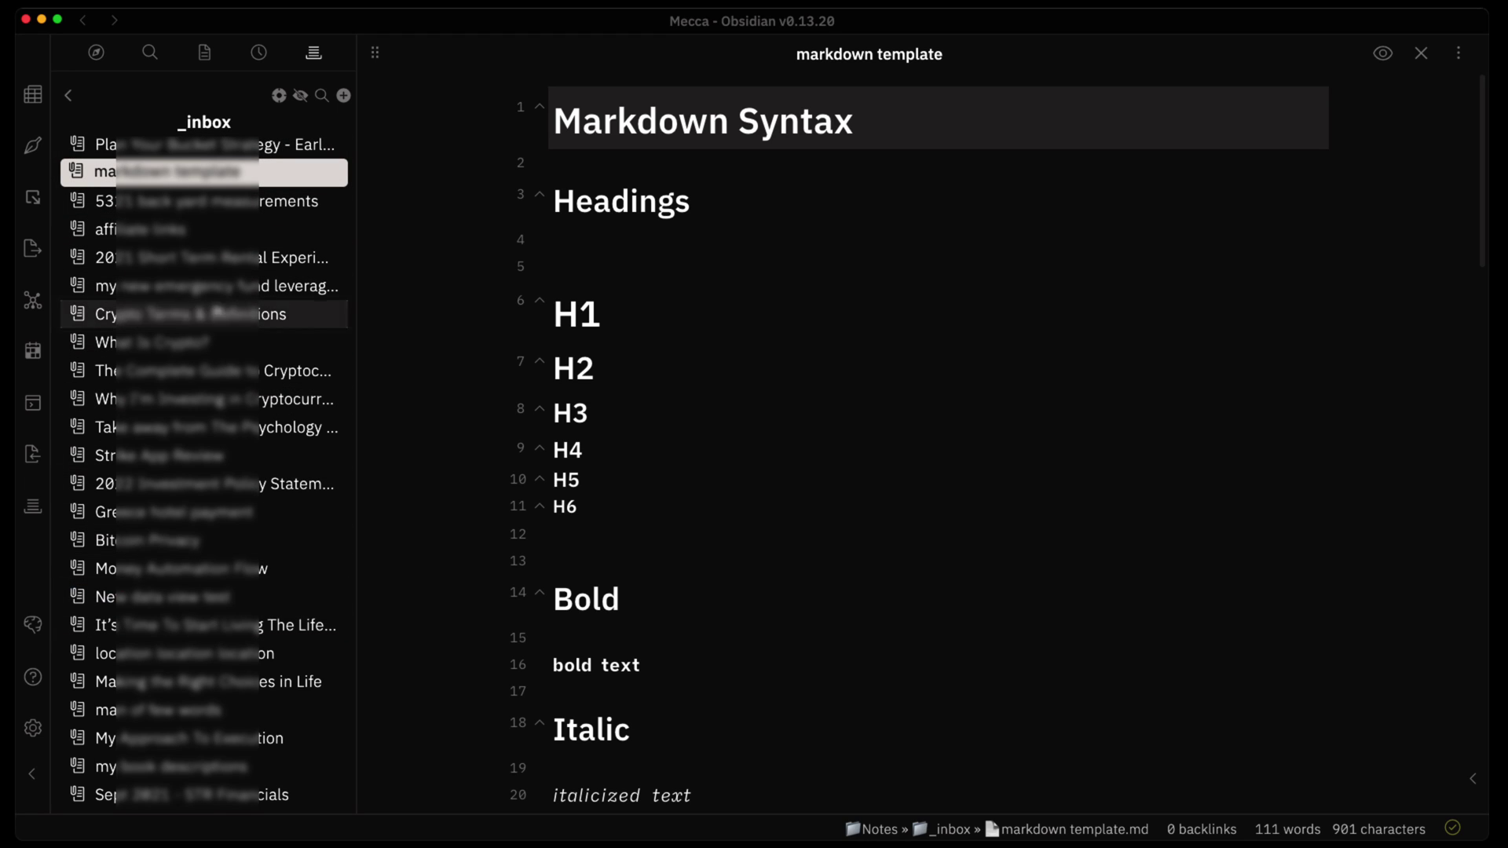
click(69, 95)
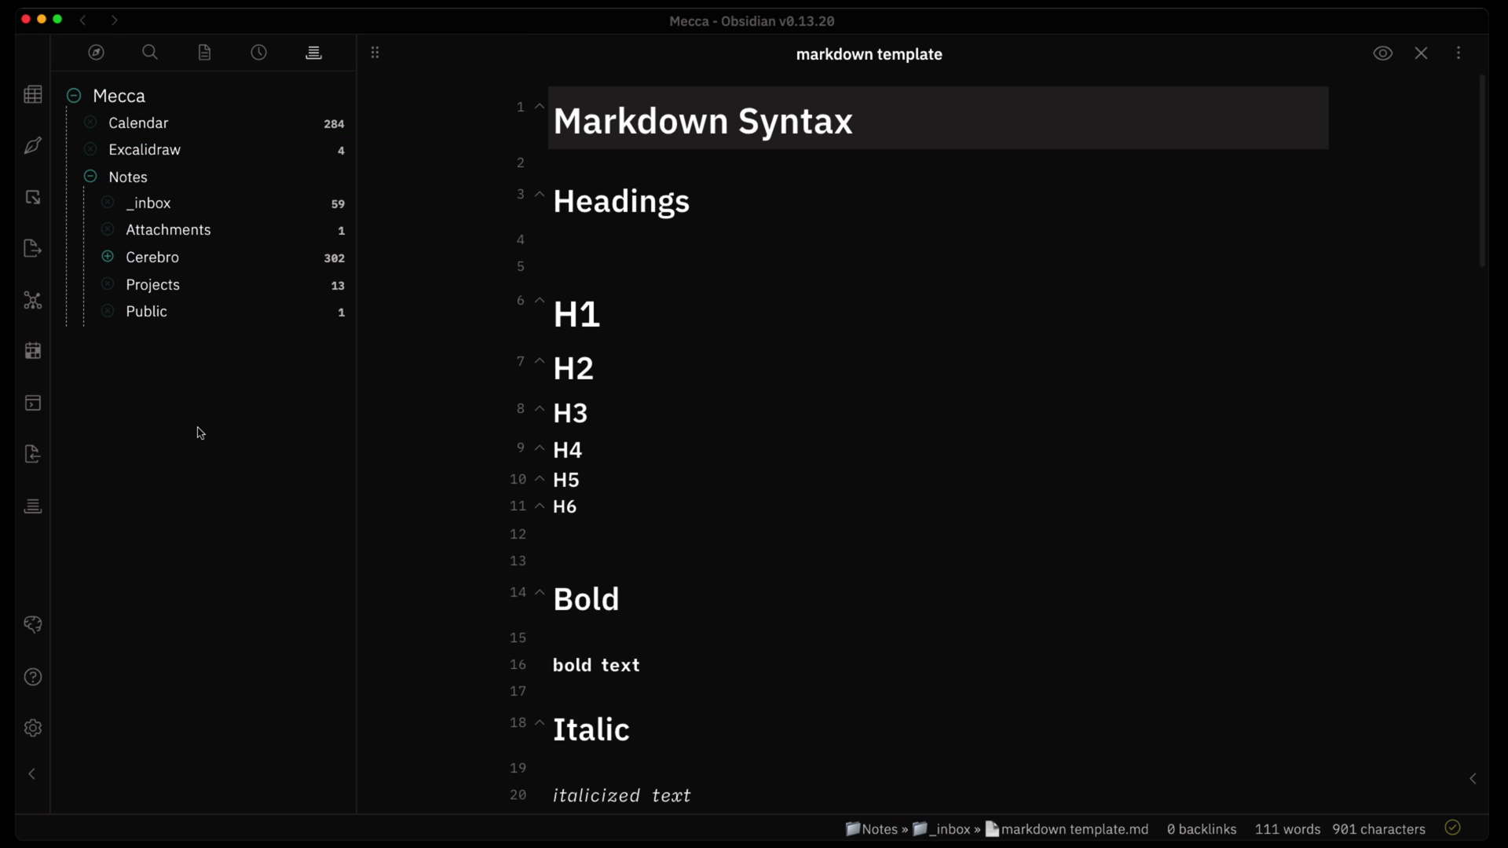
click(153, 202)
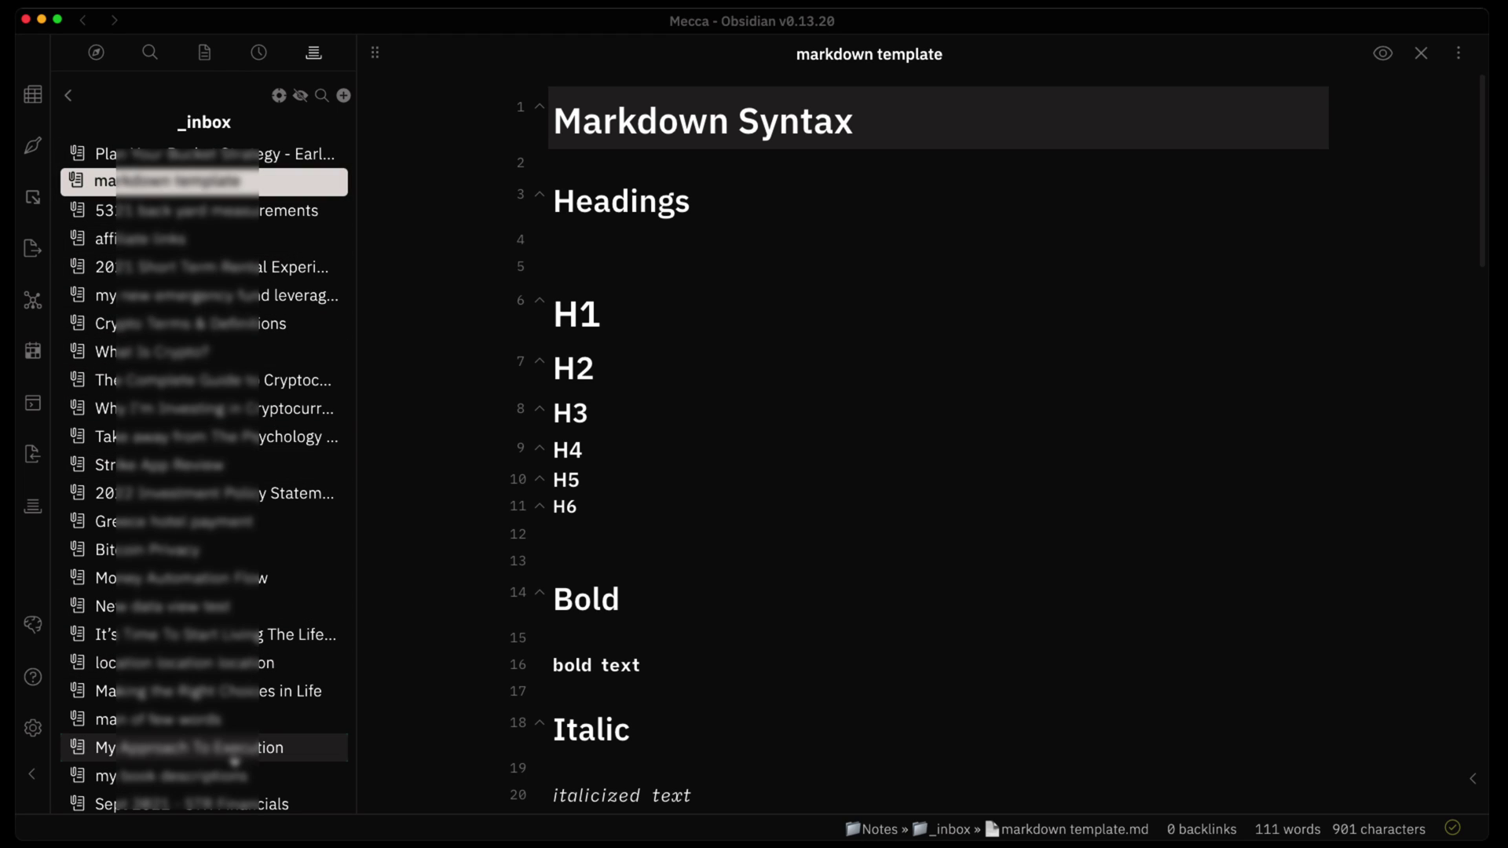
click(68, 95)
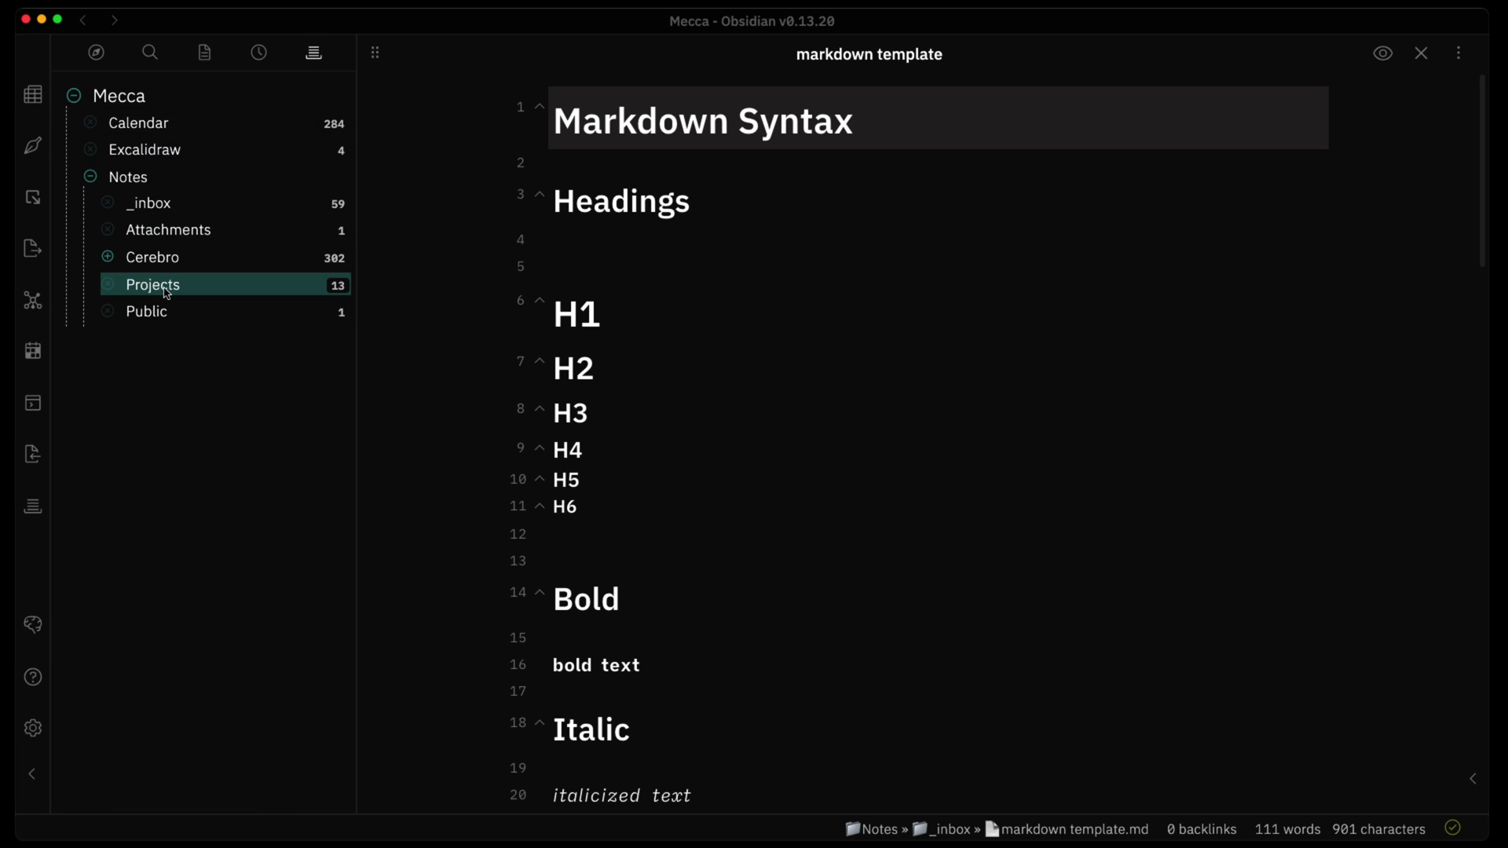
Step: View the Cerebro and Notes file lists, returning to the folder tree after each, and expand and collapse Cerebro in between
click(155, 259)
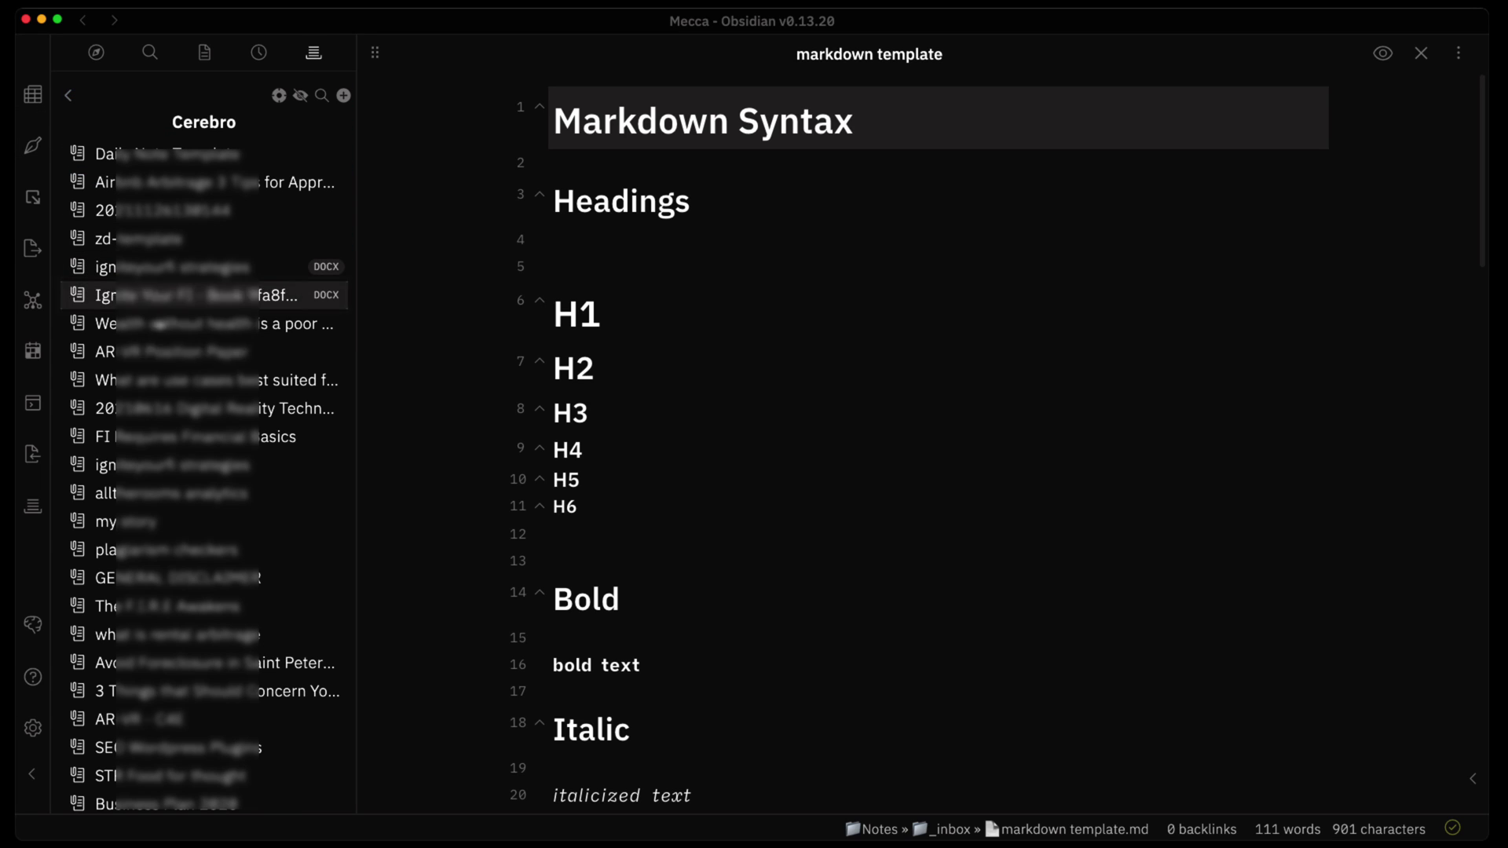
click(68, 95)
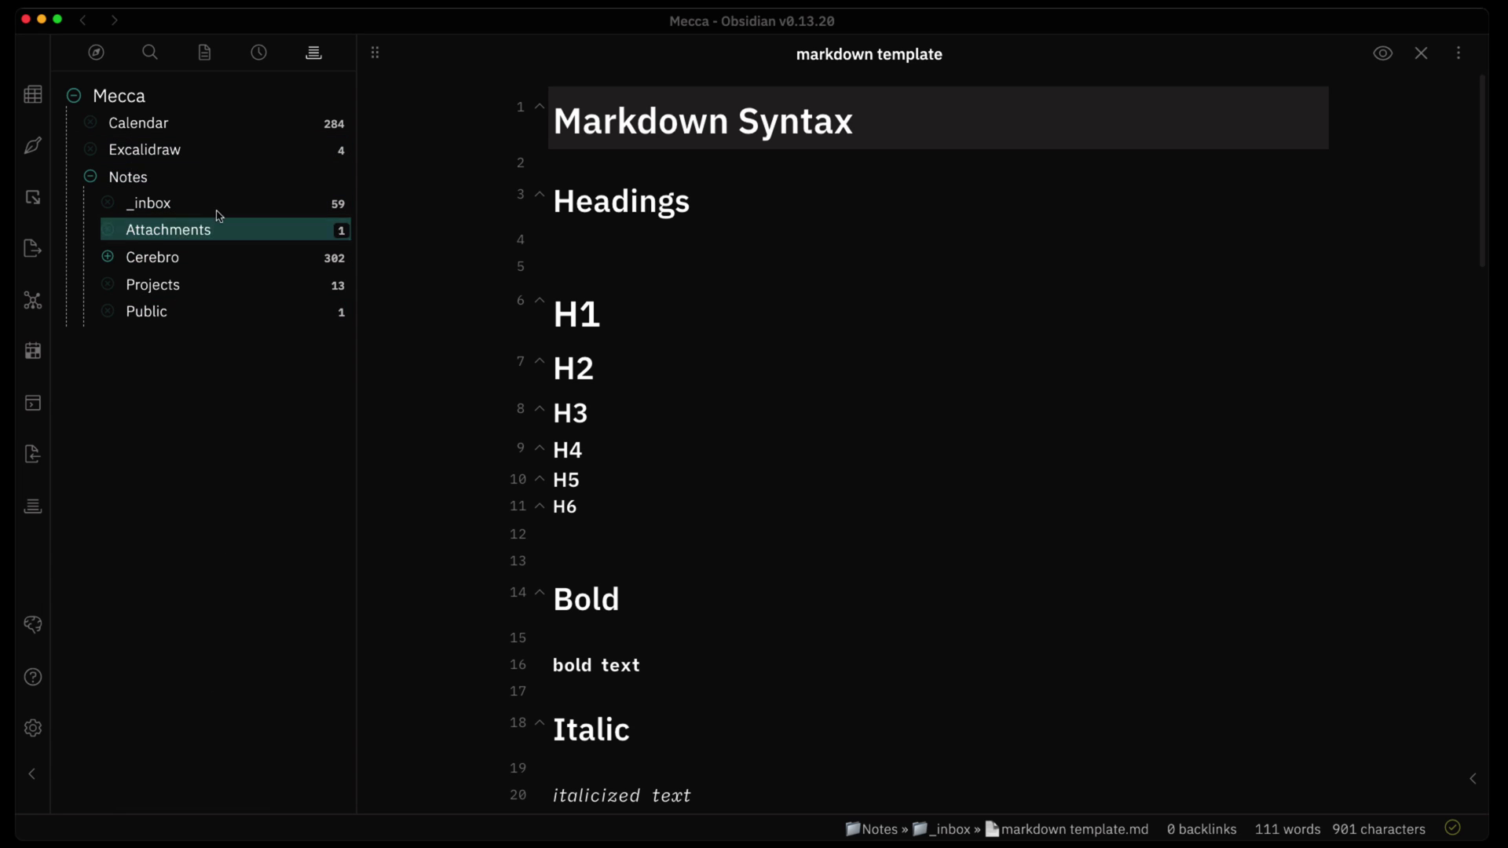
click(112, 267)
click(112, 264)
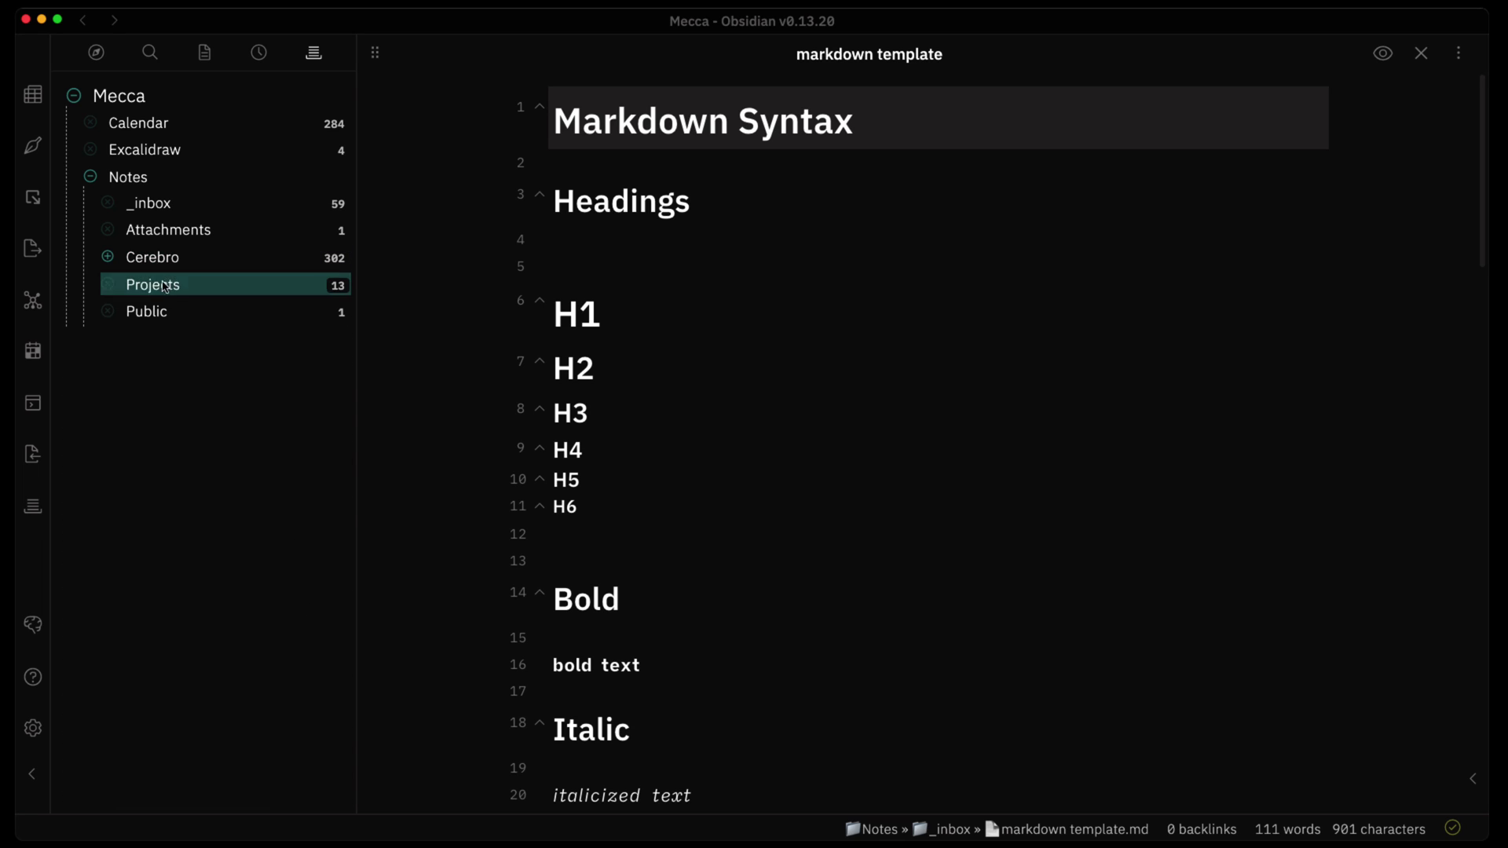
click(125, 178)
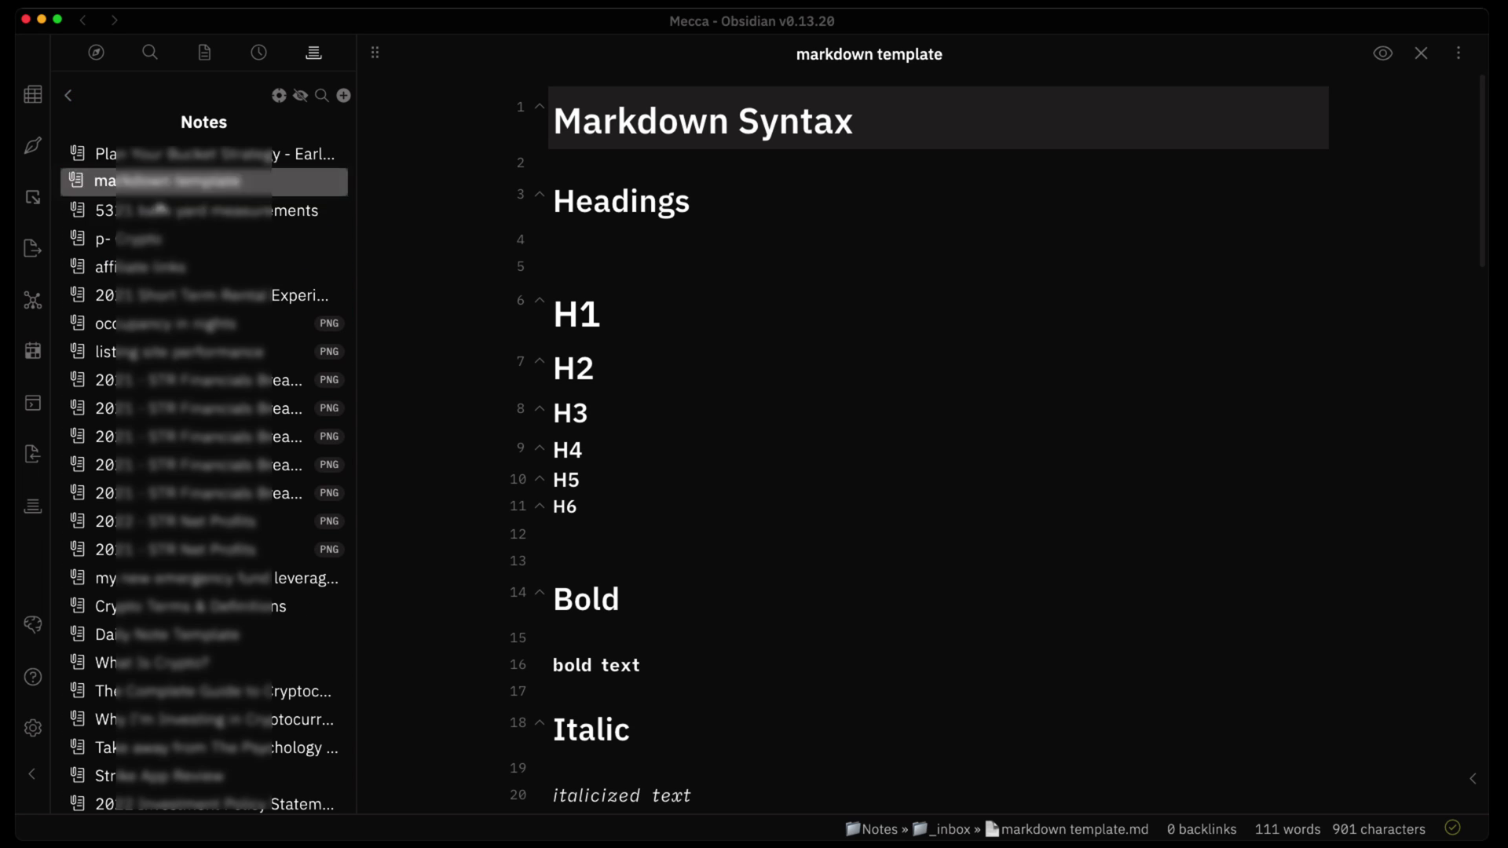
click(69, 96)
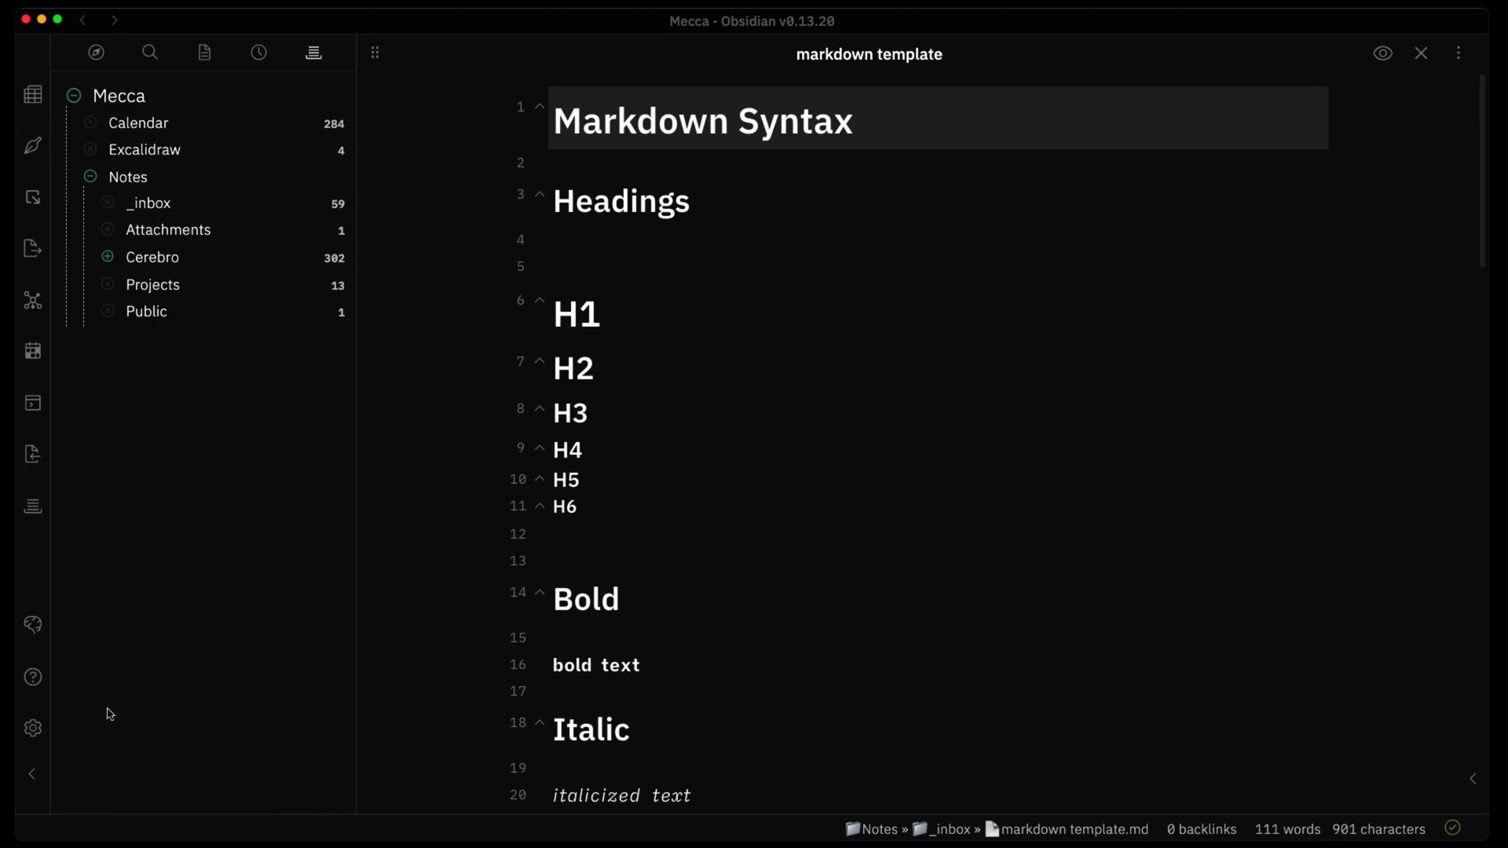
Step: Turn on Evernote View and turn off Ribbon Icon in the file tree plugin's settings, and close the settings
click(33, 729)
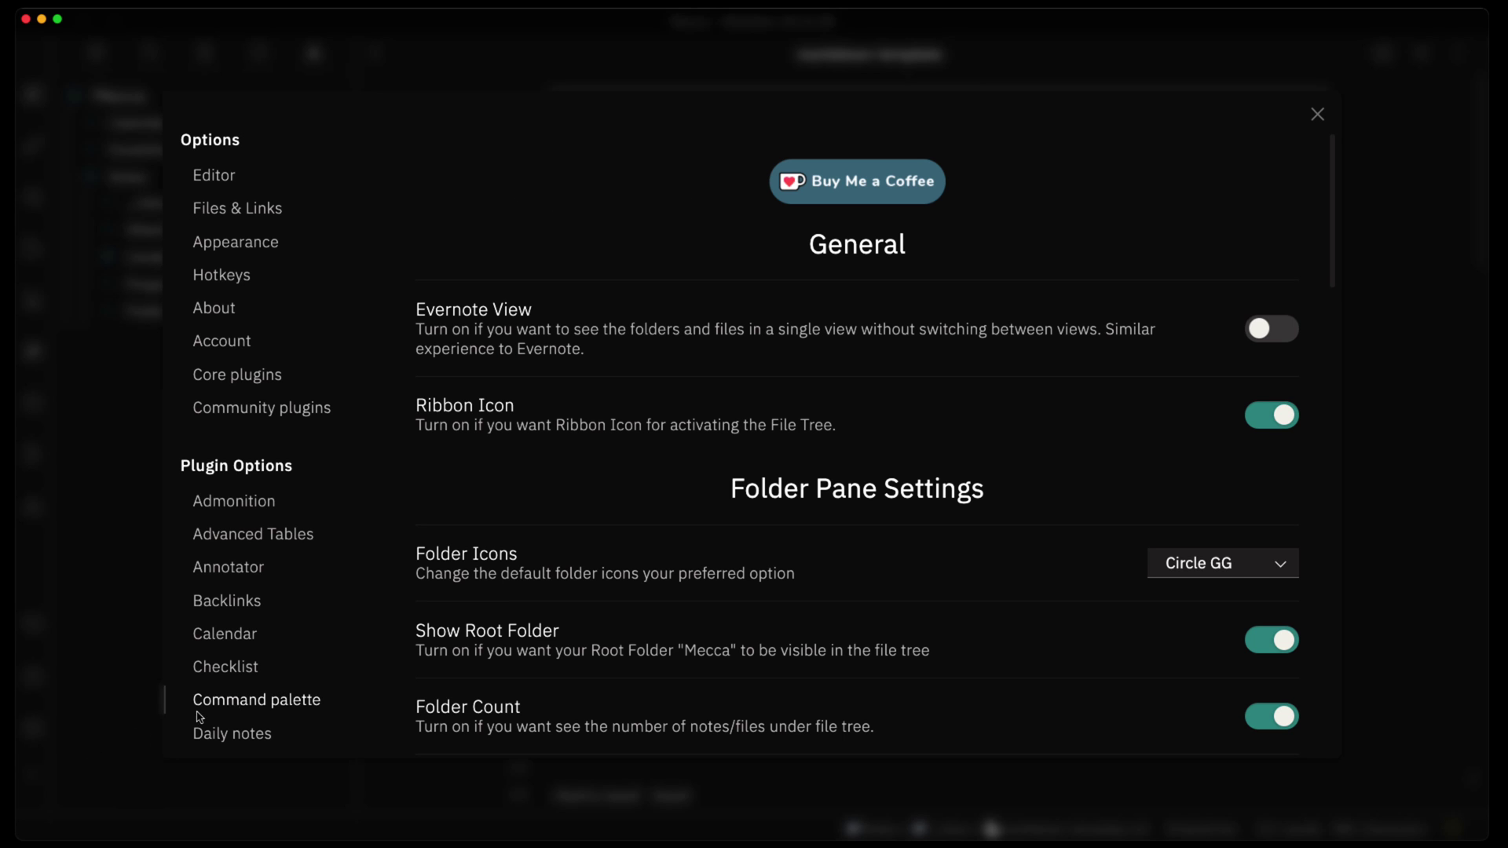
click(1257, 331)
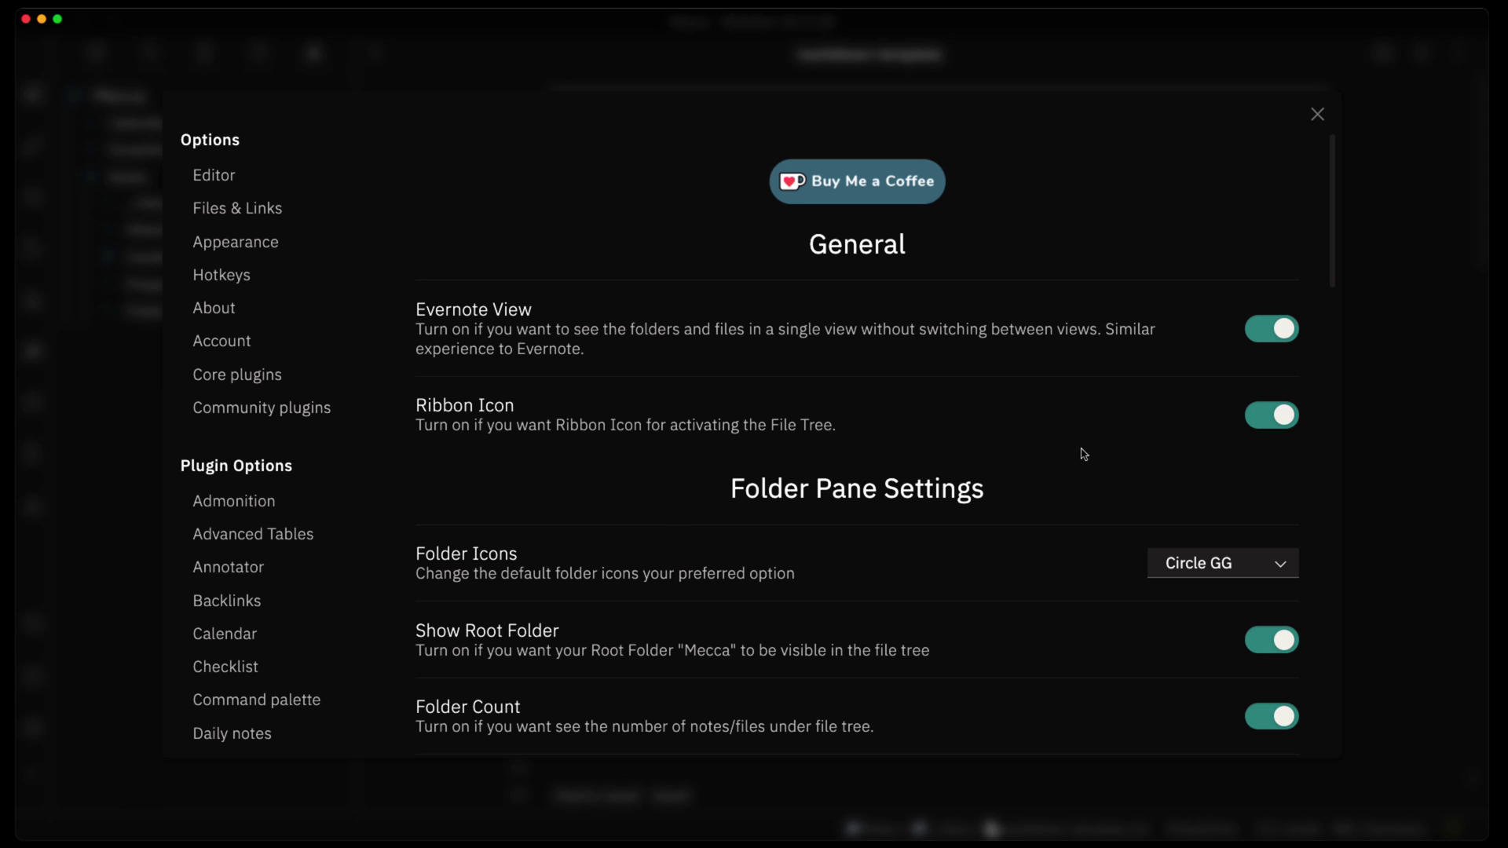
click(1257, 417)
click(1316, 114)
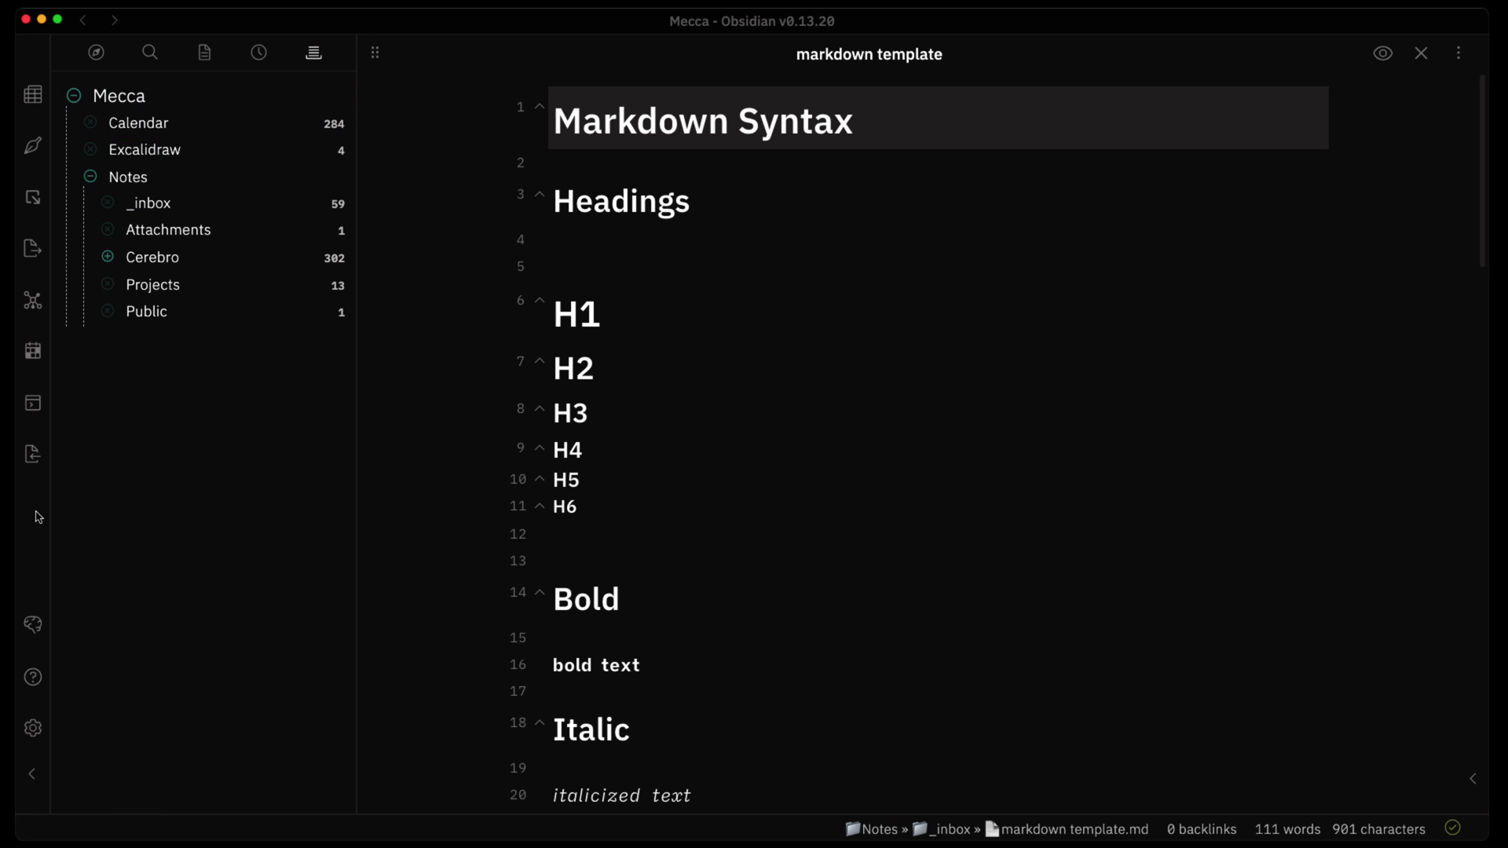
Step: Change the plugin's Folder Icons option to Default and close the settings to see the folder tree
click(33, 728)
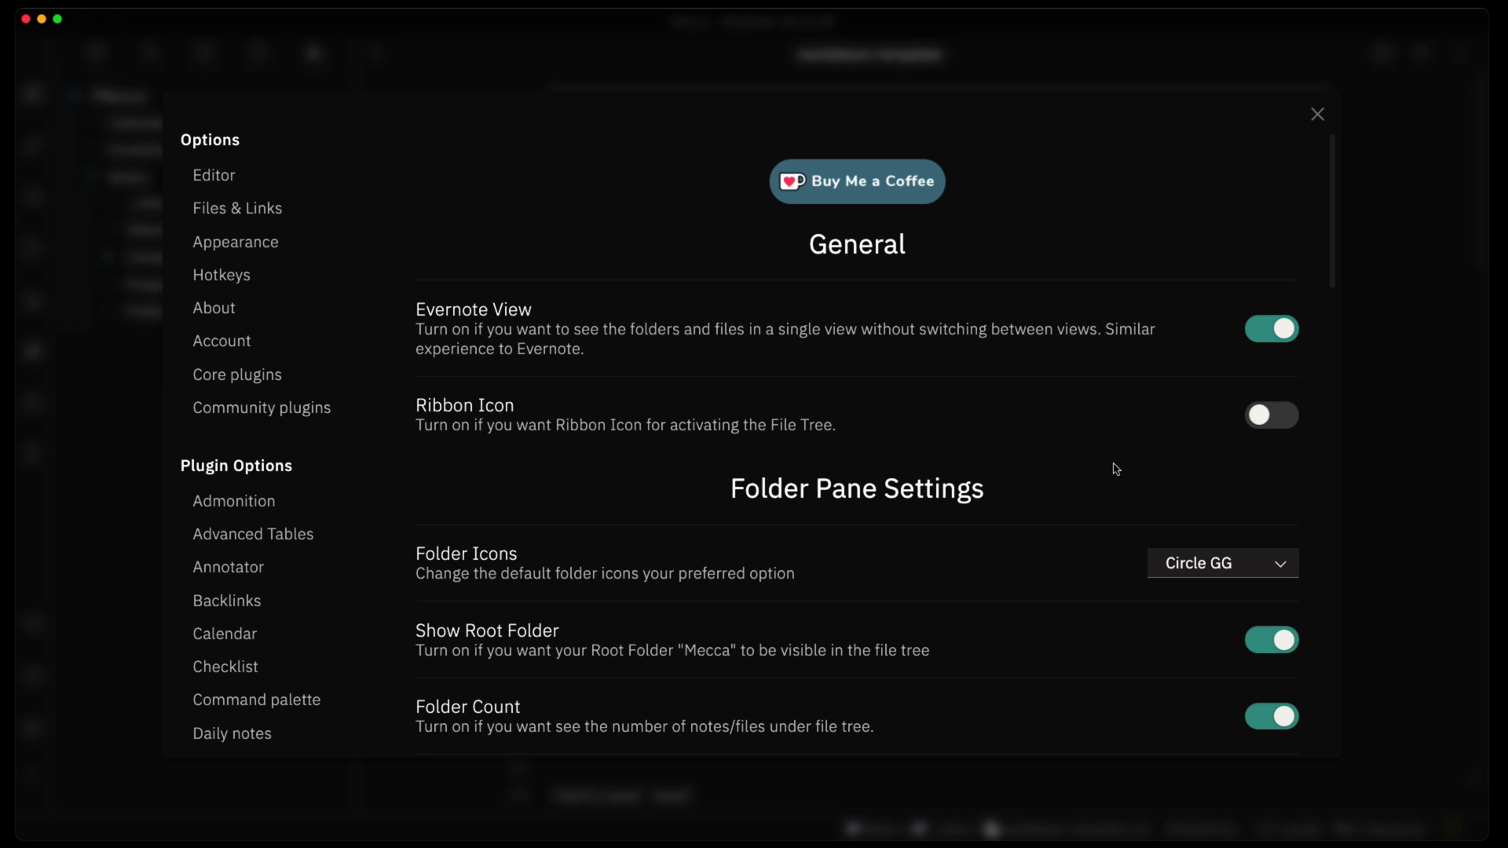
scroll(1052, 565, down, 3)
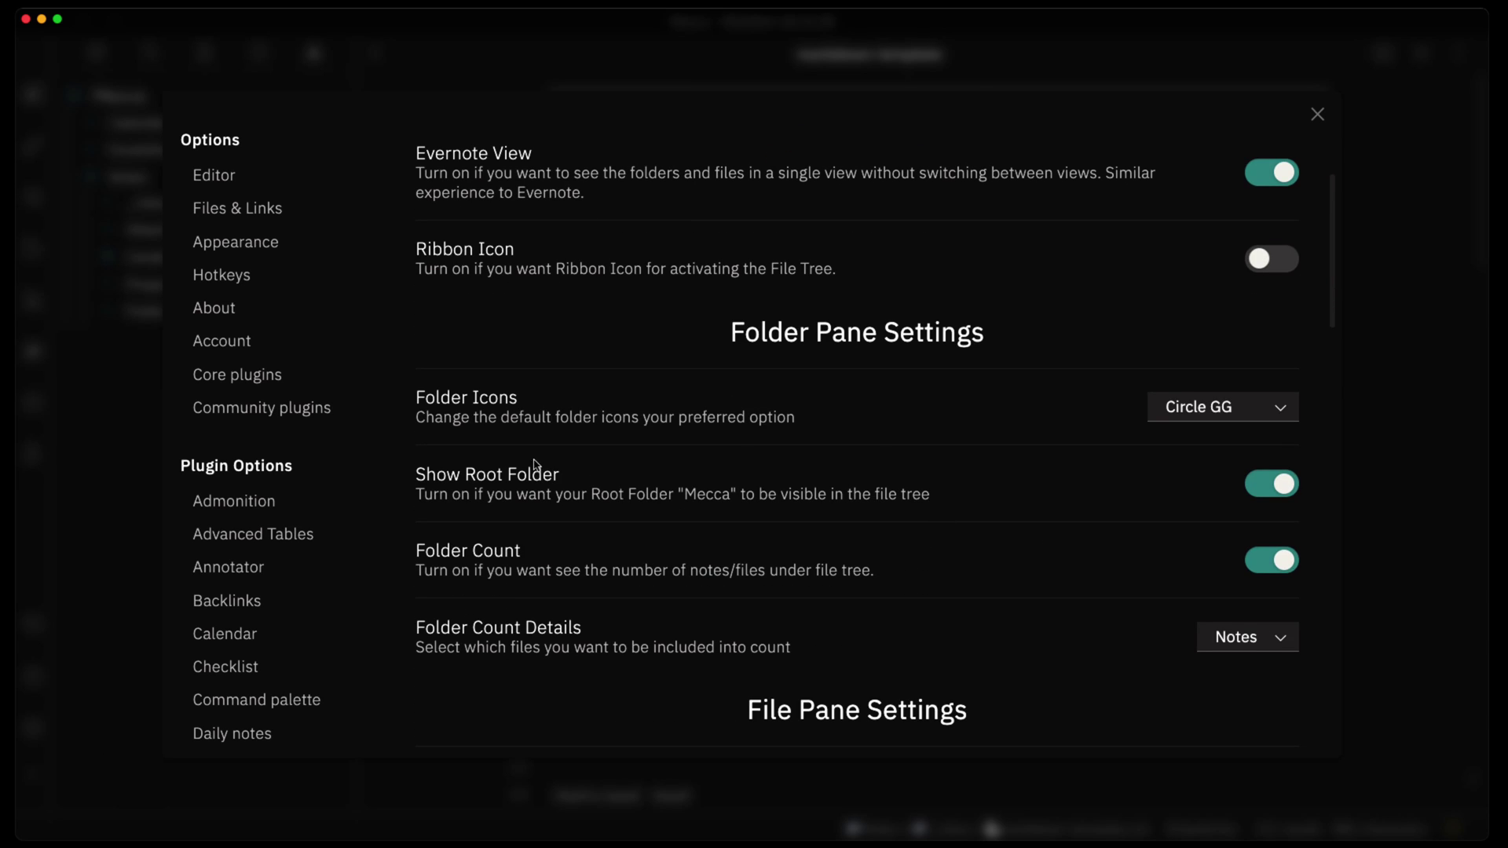
click(1248, 410)
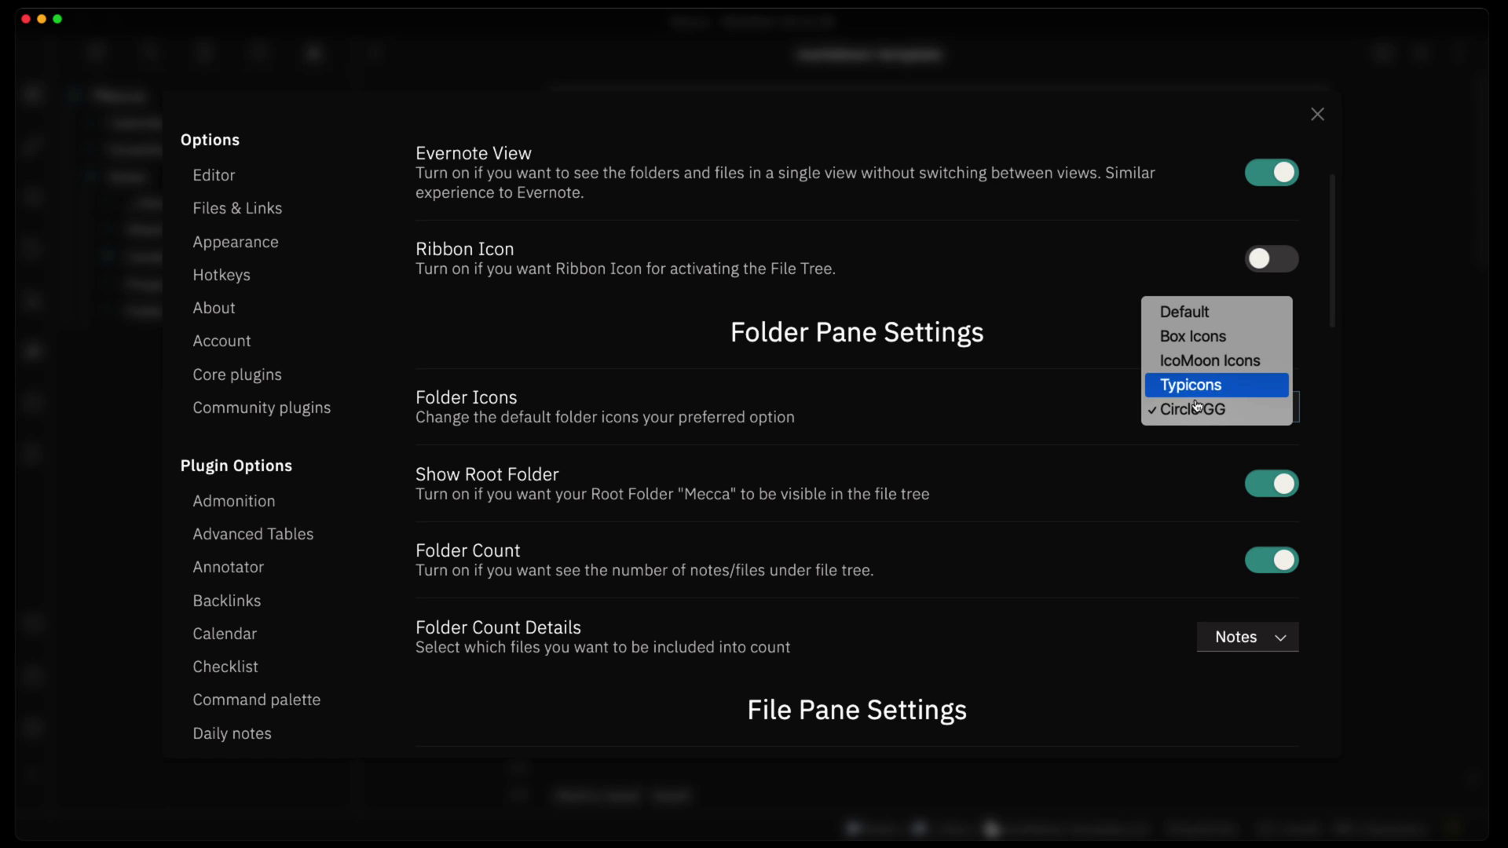
click(1206, 318)
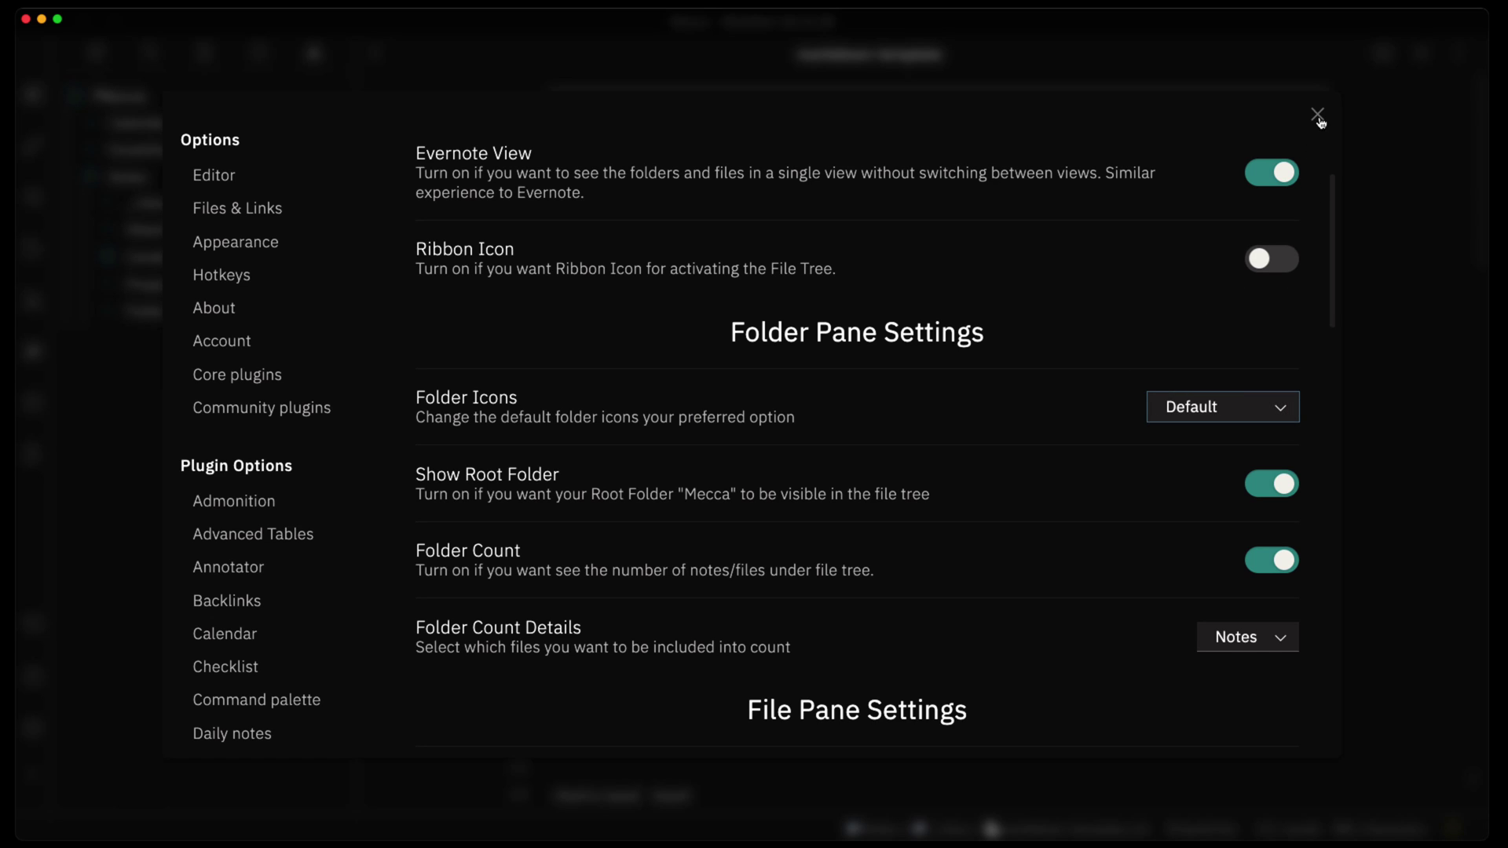
click(1318, 117)
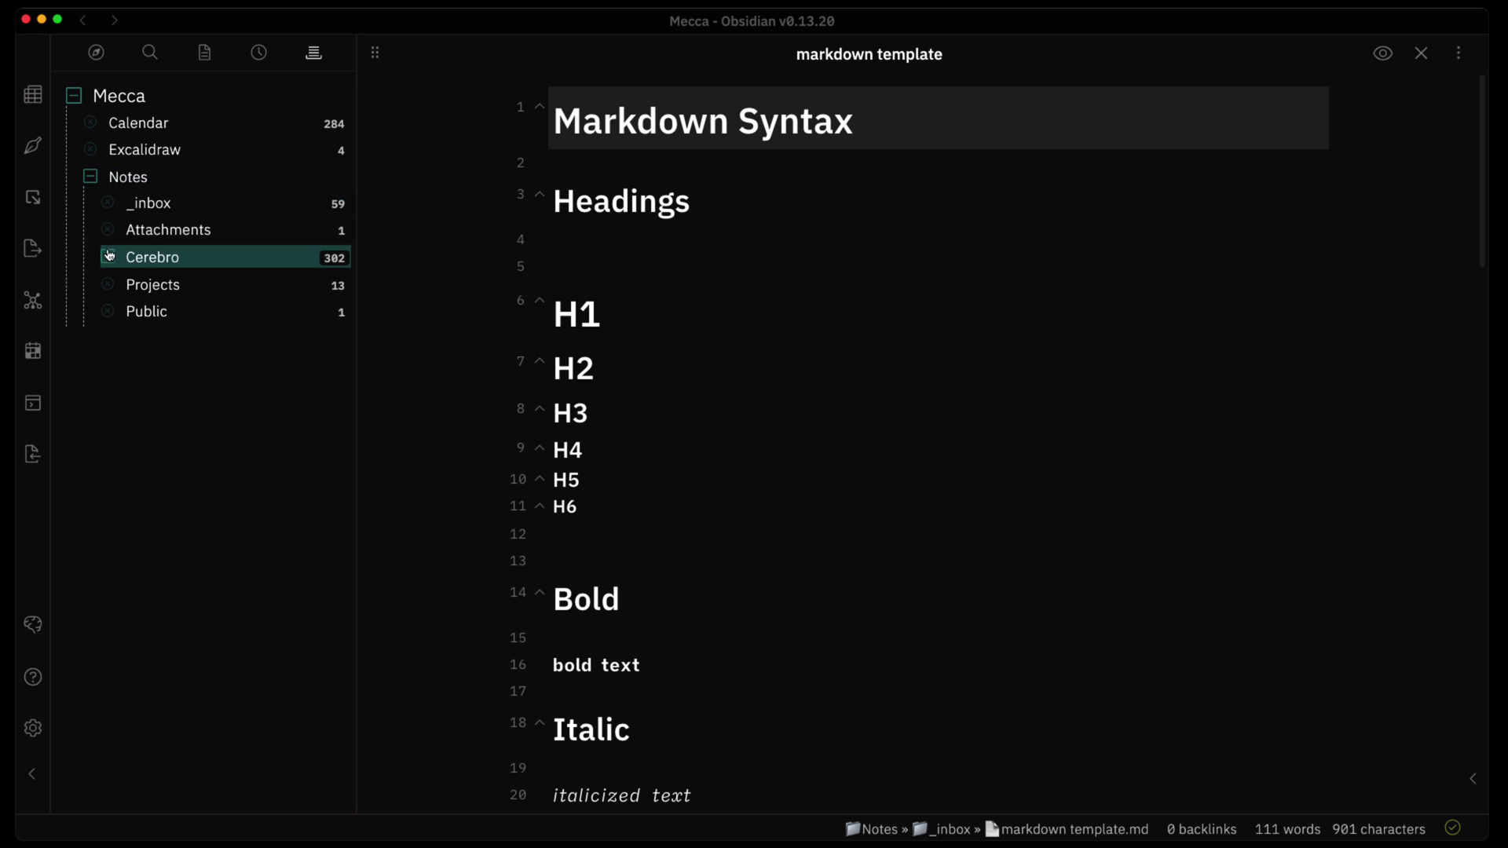
Step: Switch the Folder Icons option to Box Icons and return to the folder tree
click(32, 728)
click(1222, 563)
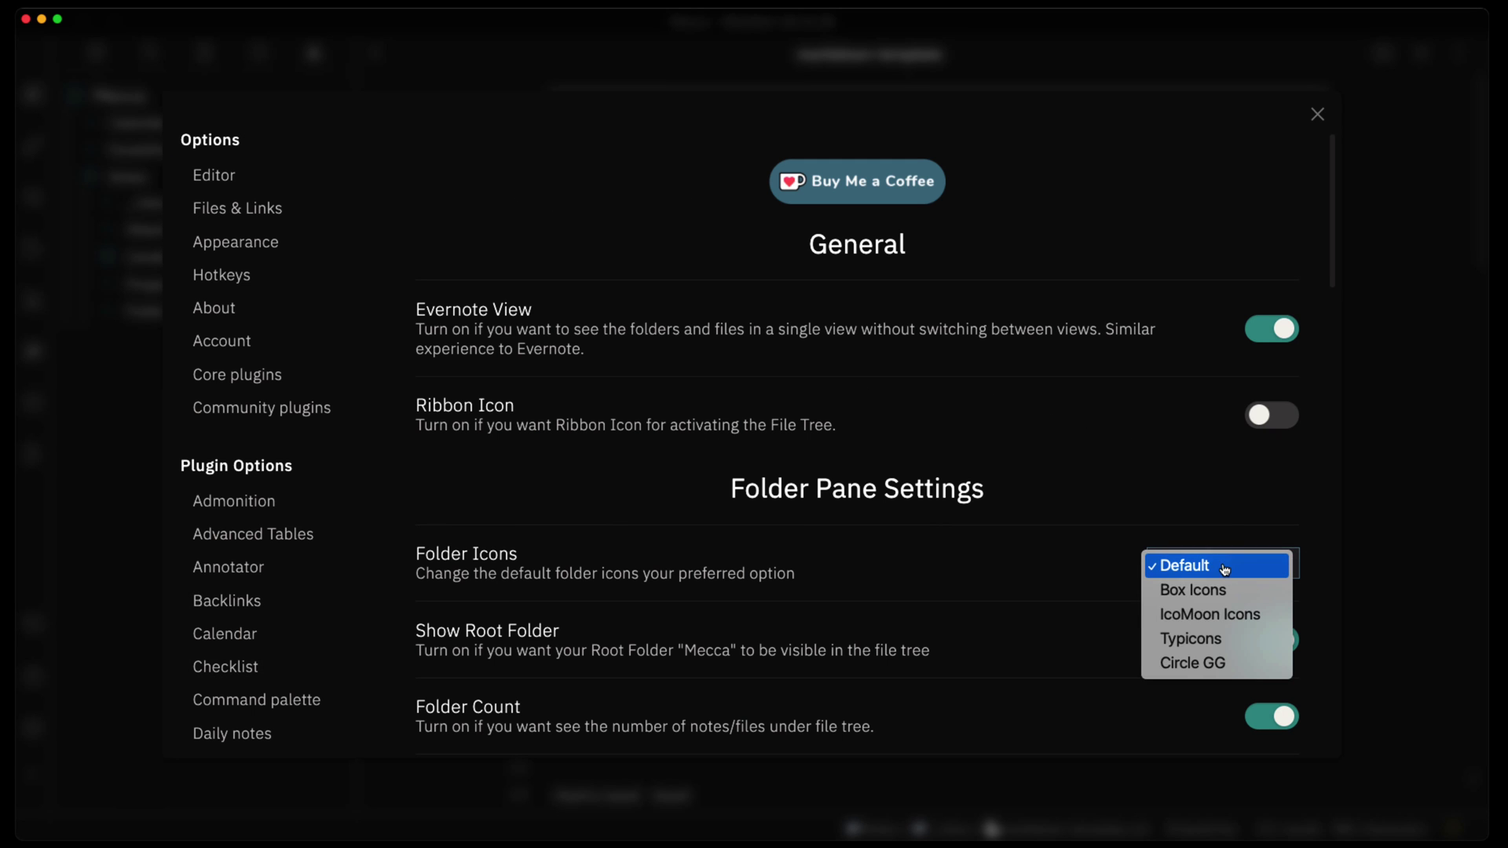
click(1222, 589)
click(1319, 114)
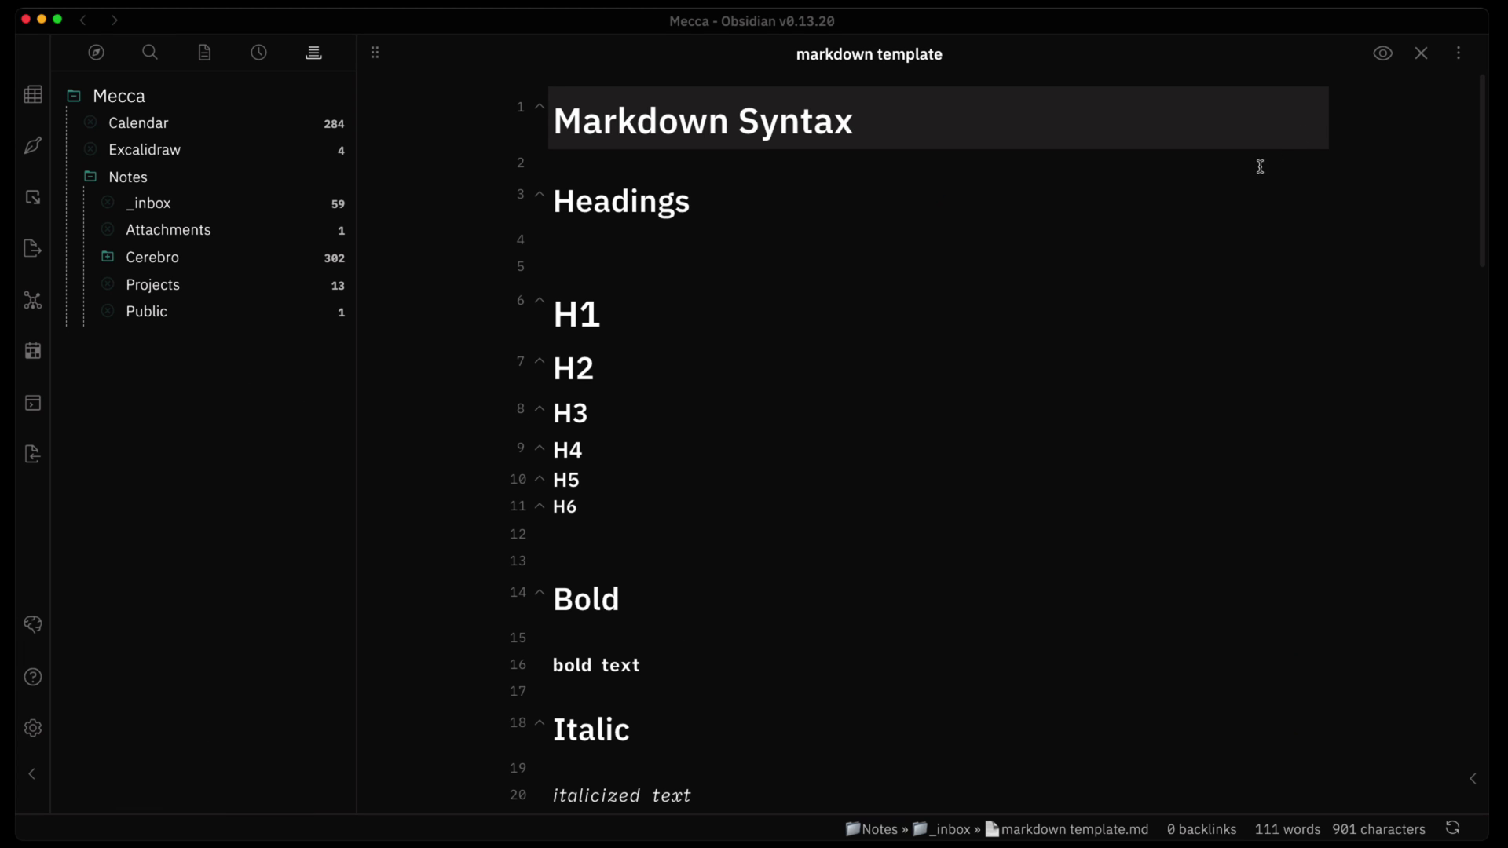
Step: Set the Folder Icons option to IcoMoon Icons and go back to the folder tree
click(35, 726)
click(1240, 563)
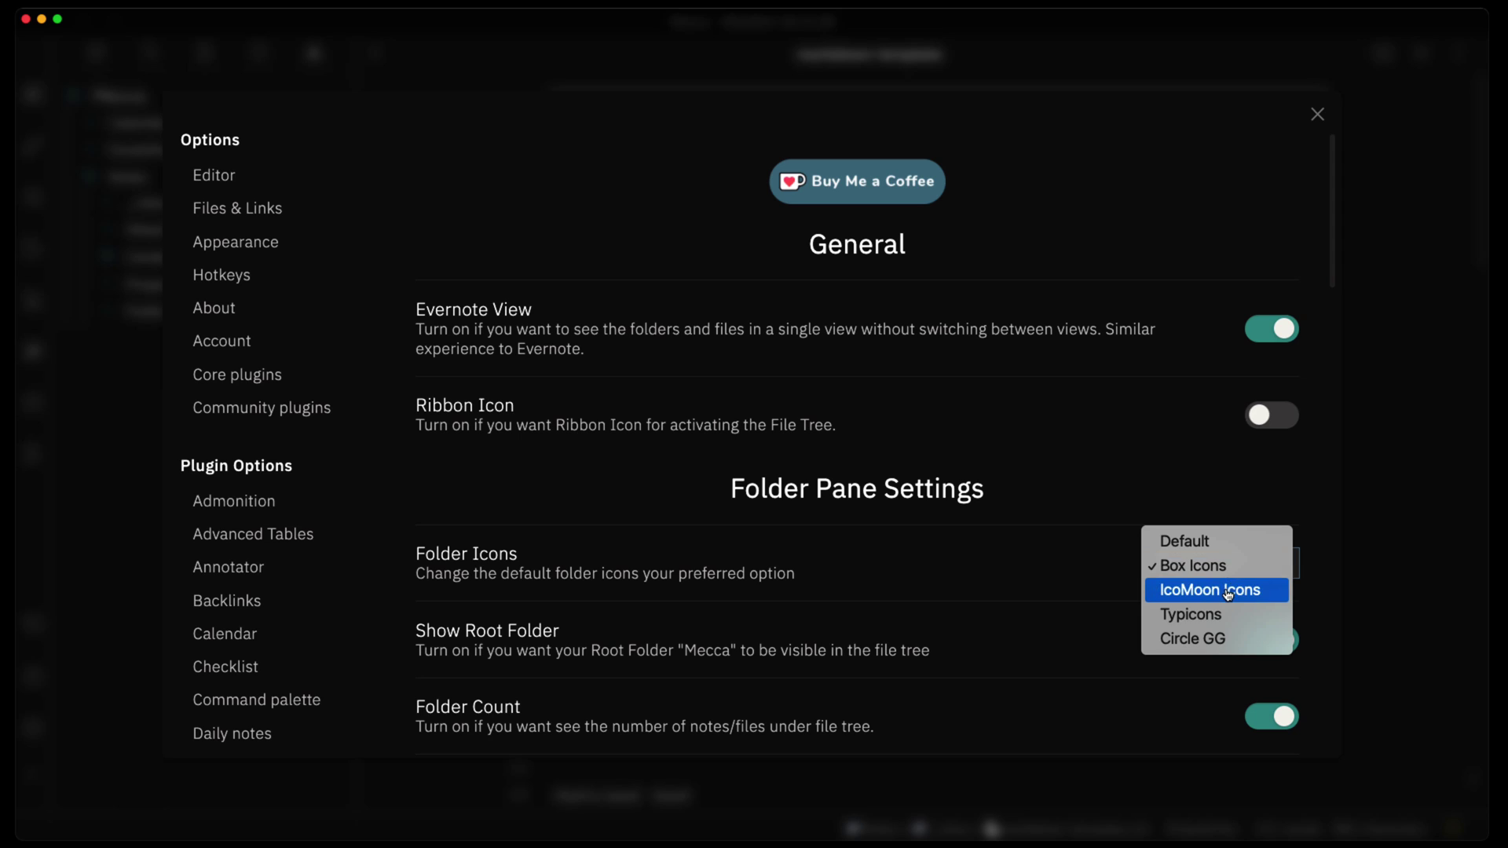
click(1279, 563)
key(Escape)
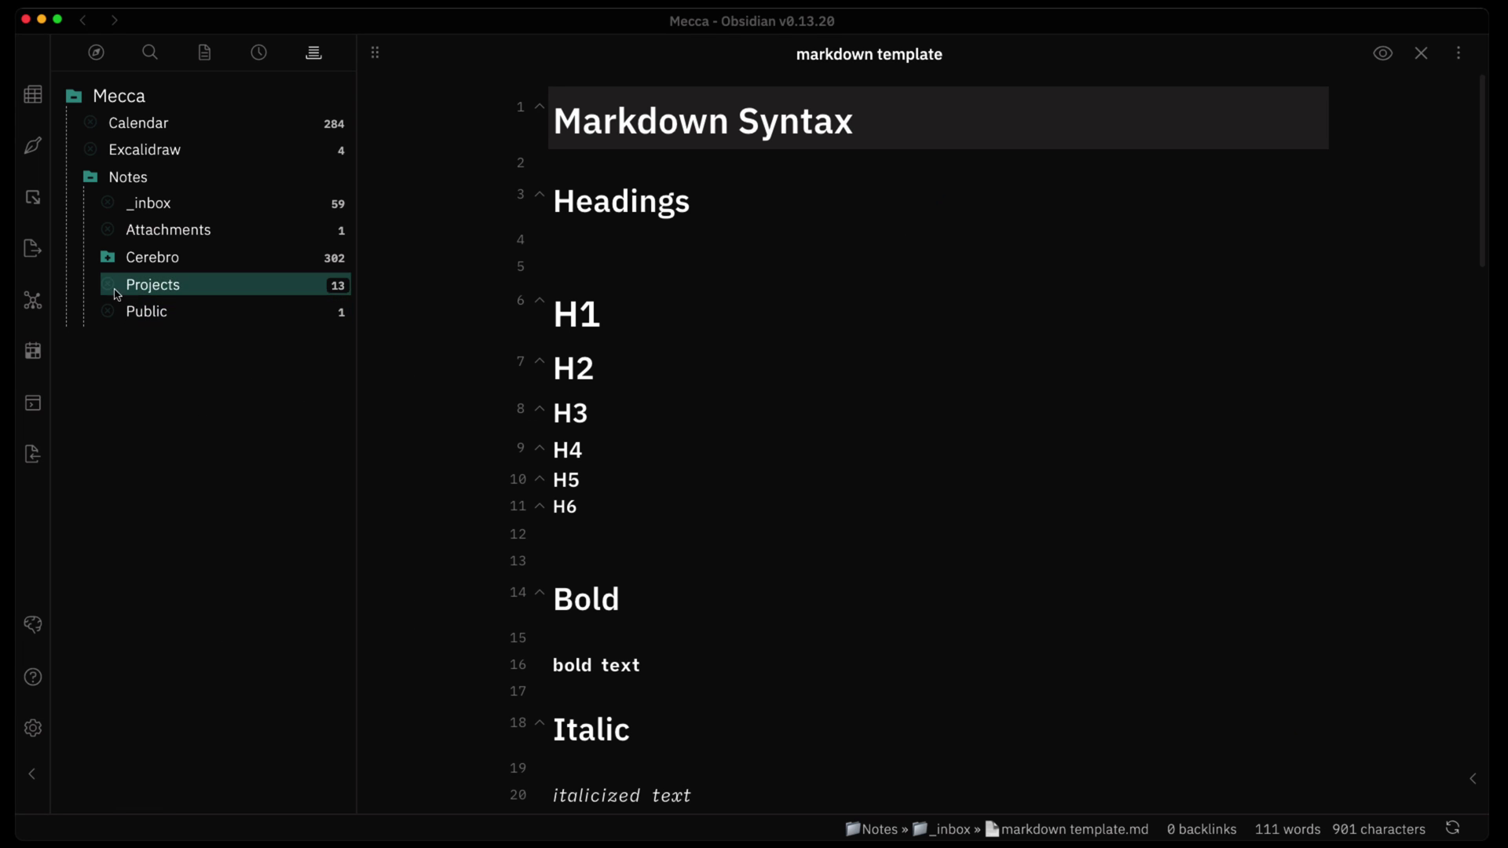
Step: Choose Typicons as the folder icon set and leave the settings to view the tree
click(35, 728)
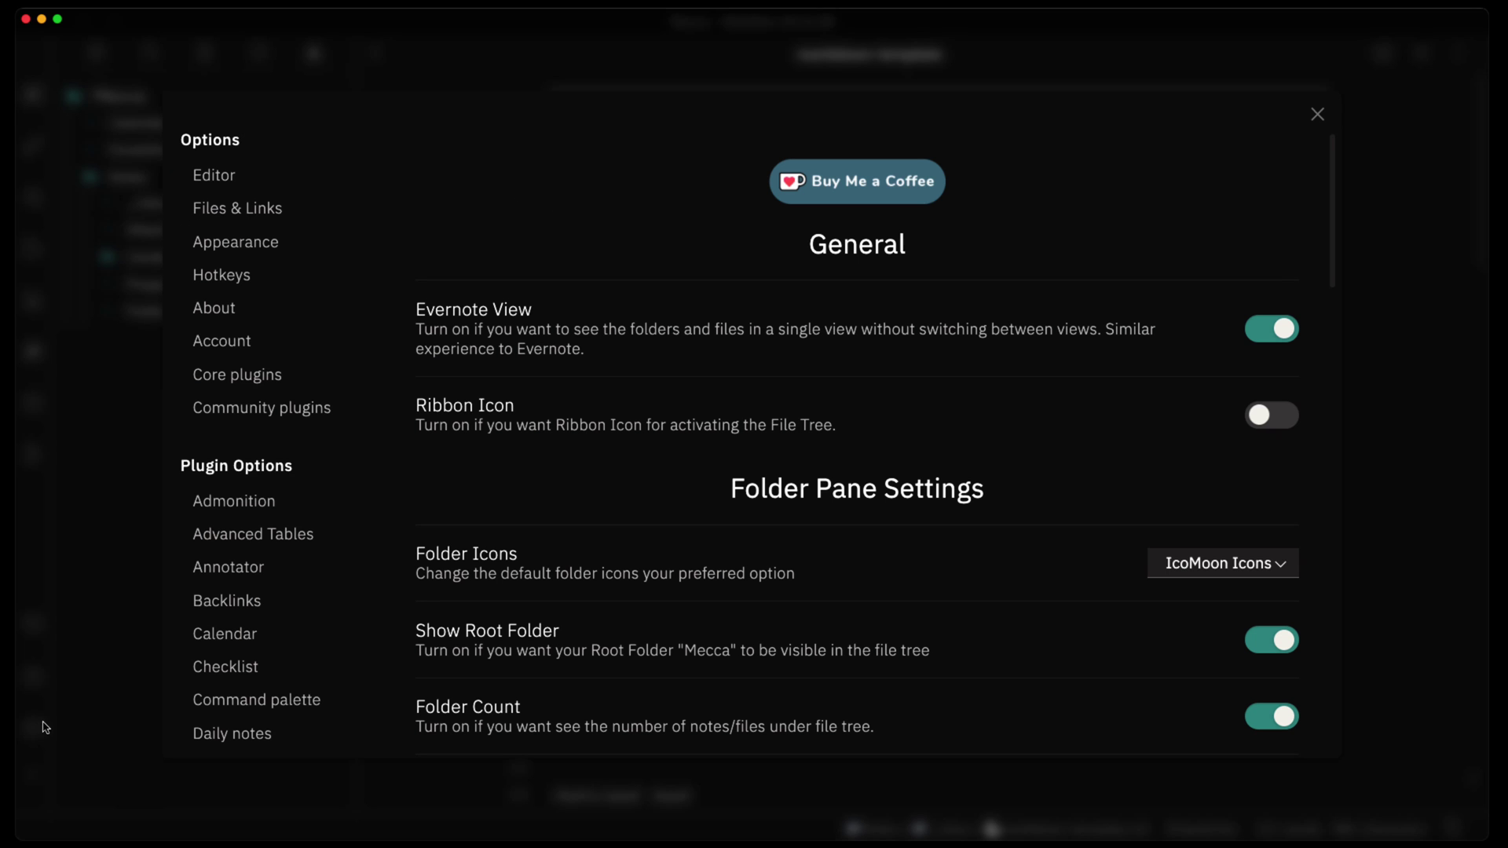
click(1250, 576)
click(1238, 595)
click(1388, 570)
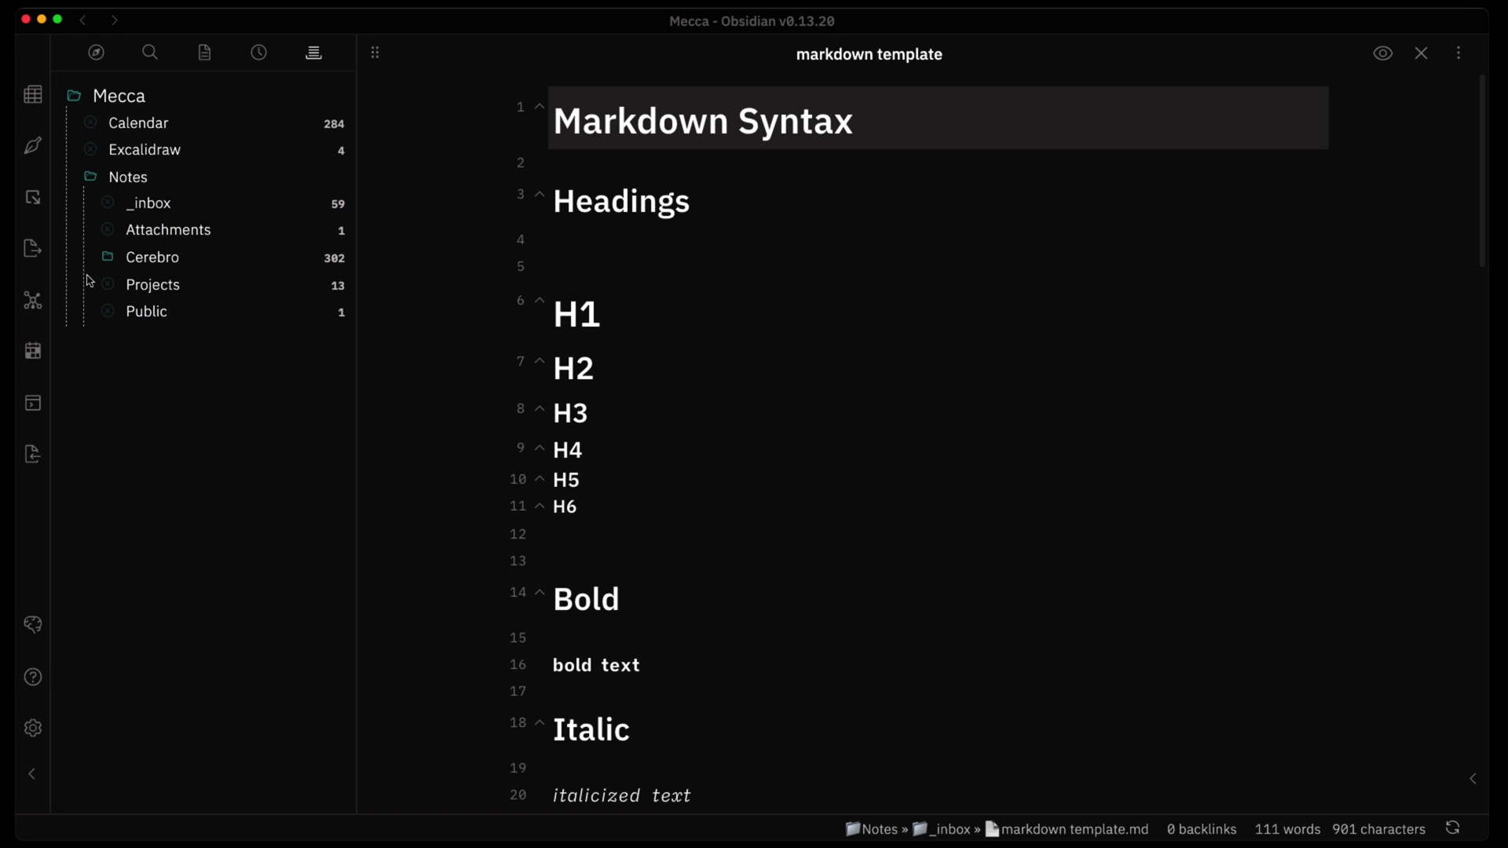
Step: Set the folder icons back to Circle GG and close the settings
click(34, 728)
click(1260, 581)
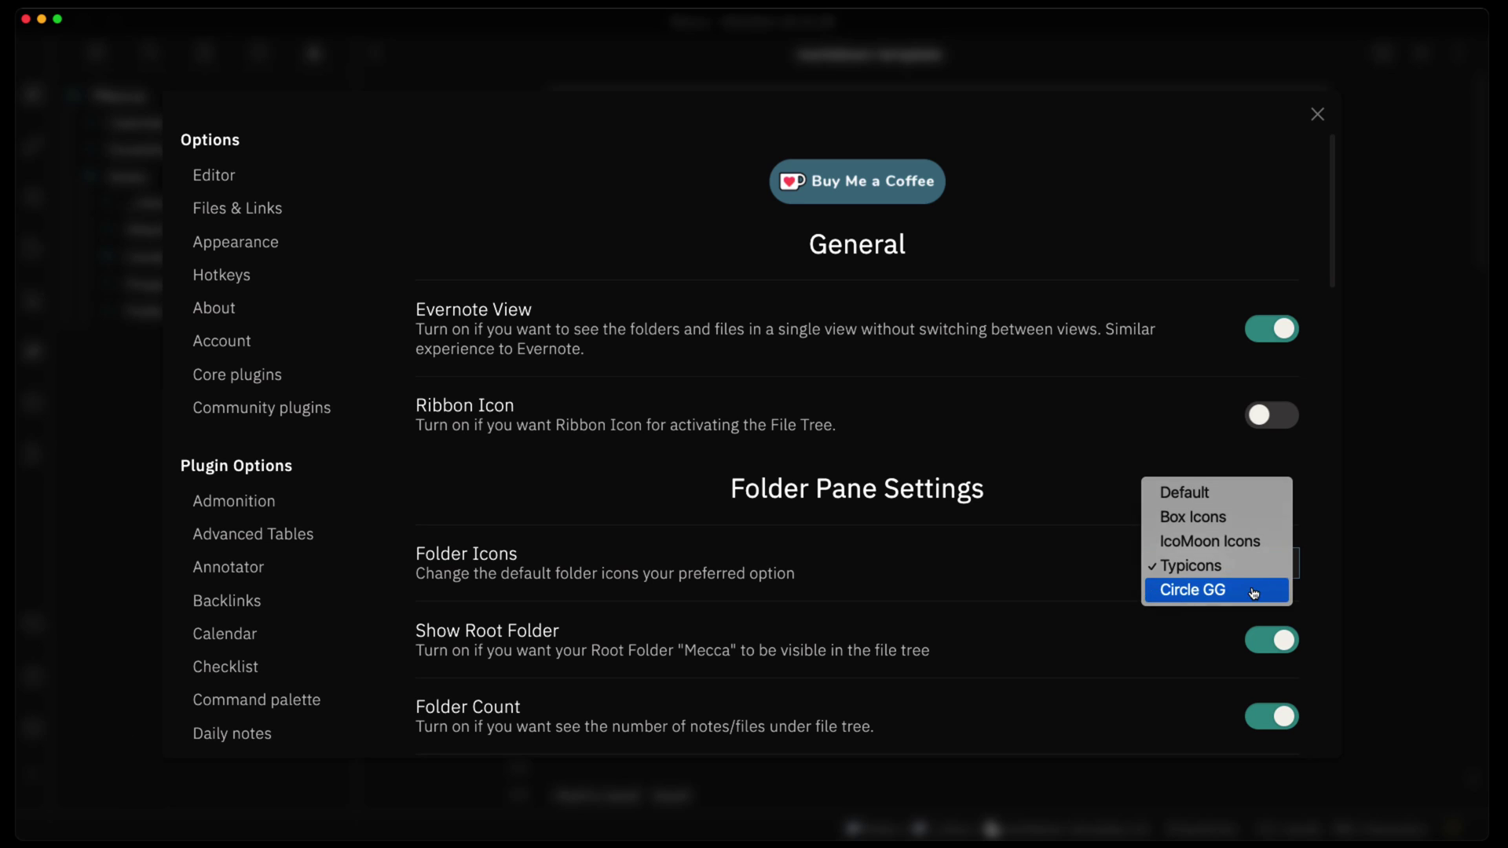
click(1260, 590)
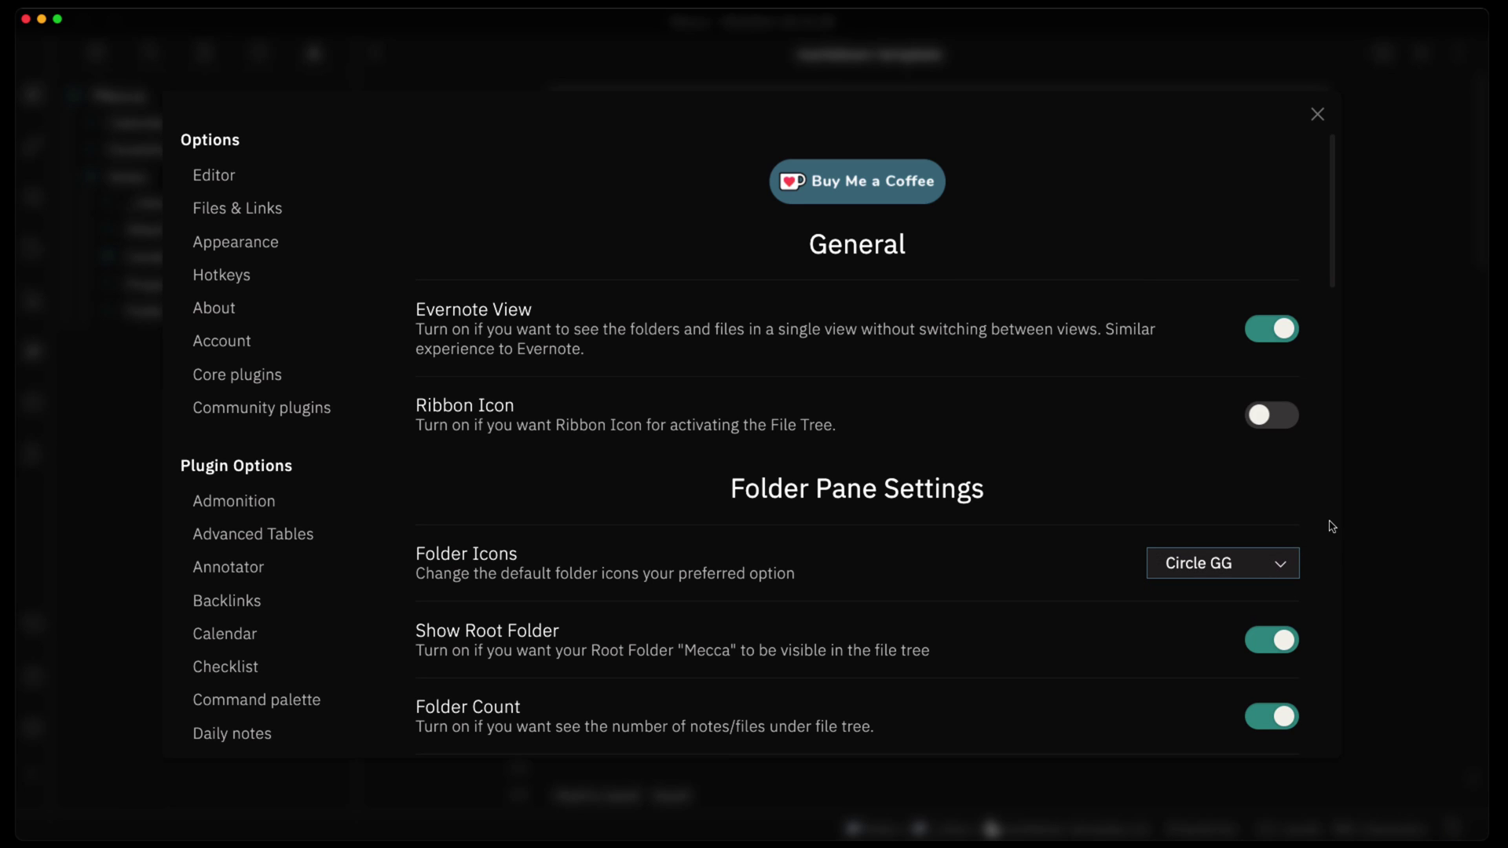
click(1361, 514)
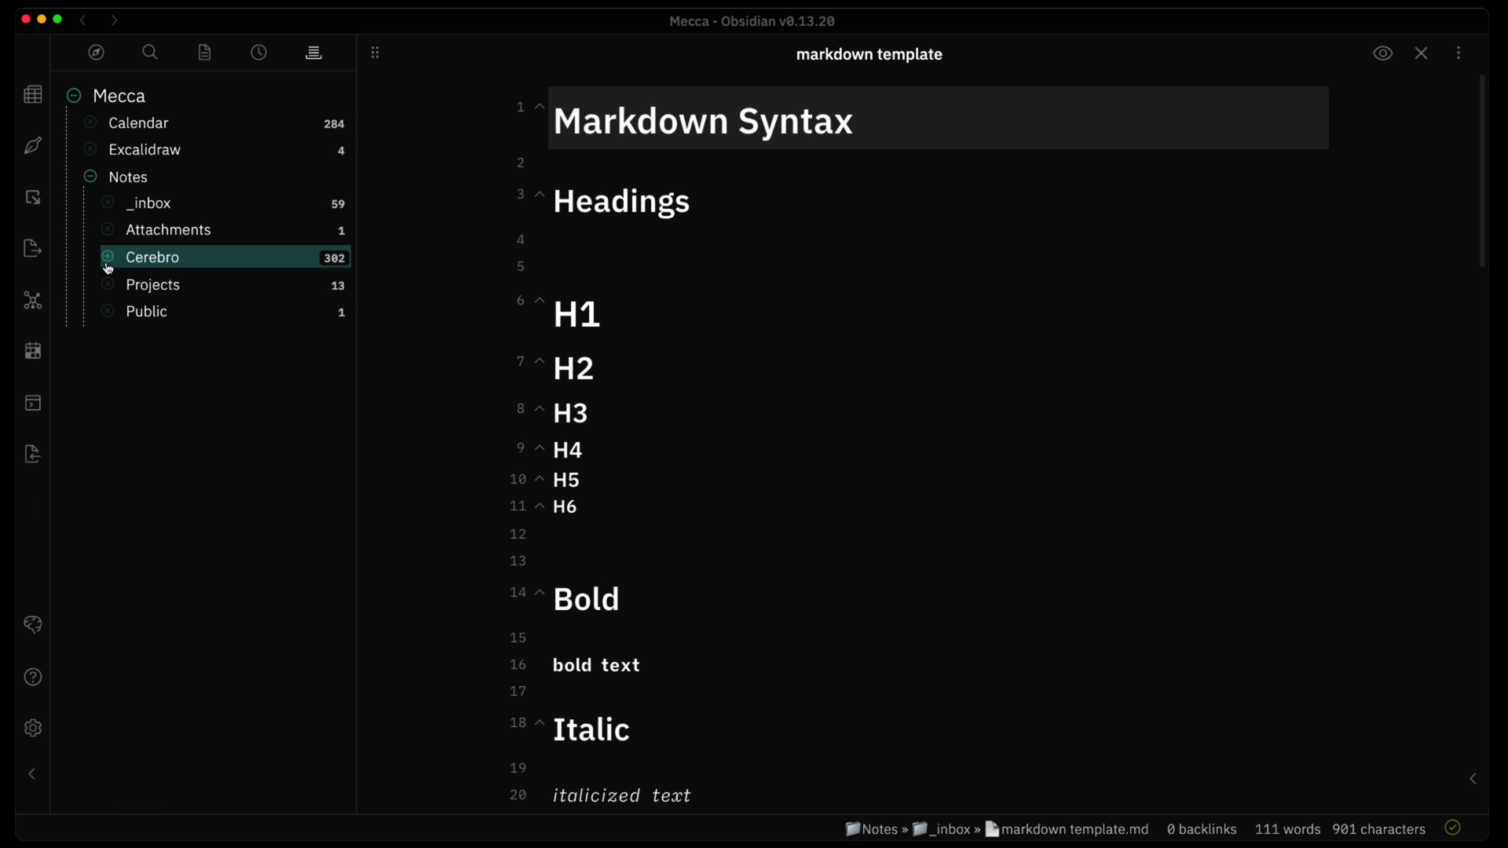
Step: Turn off Show Root Folder in the Folder Pane Settings and return to the folder tree
click(33, 729)
scroll(795, 652, down, 3)
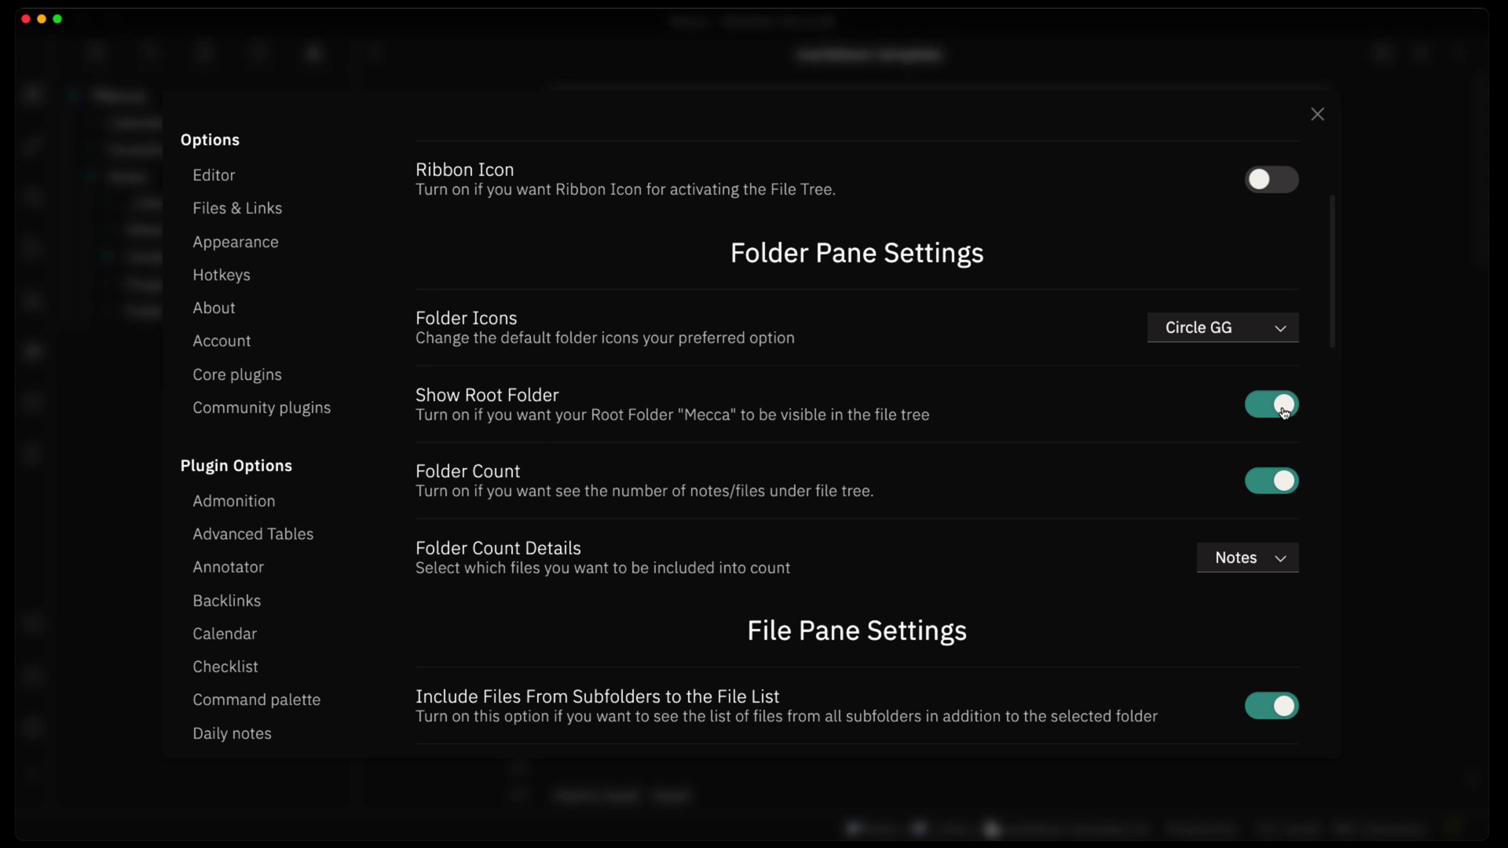
click(1315, 115)
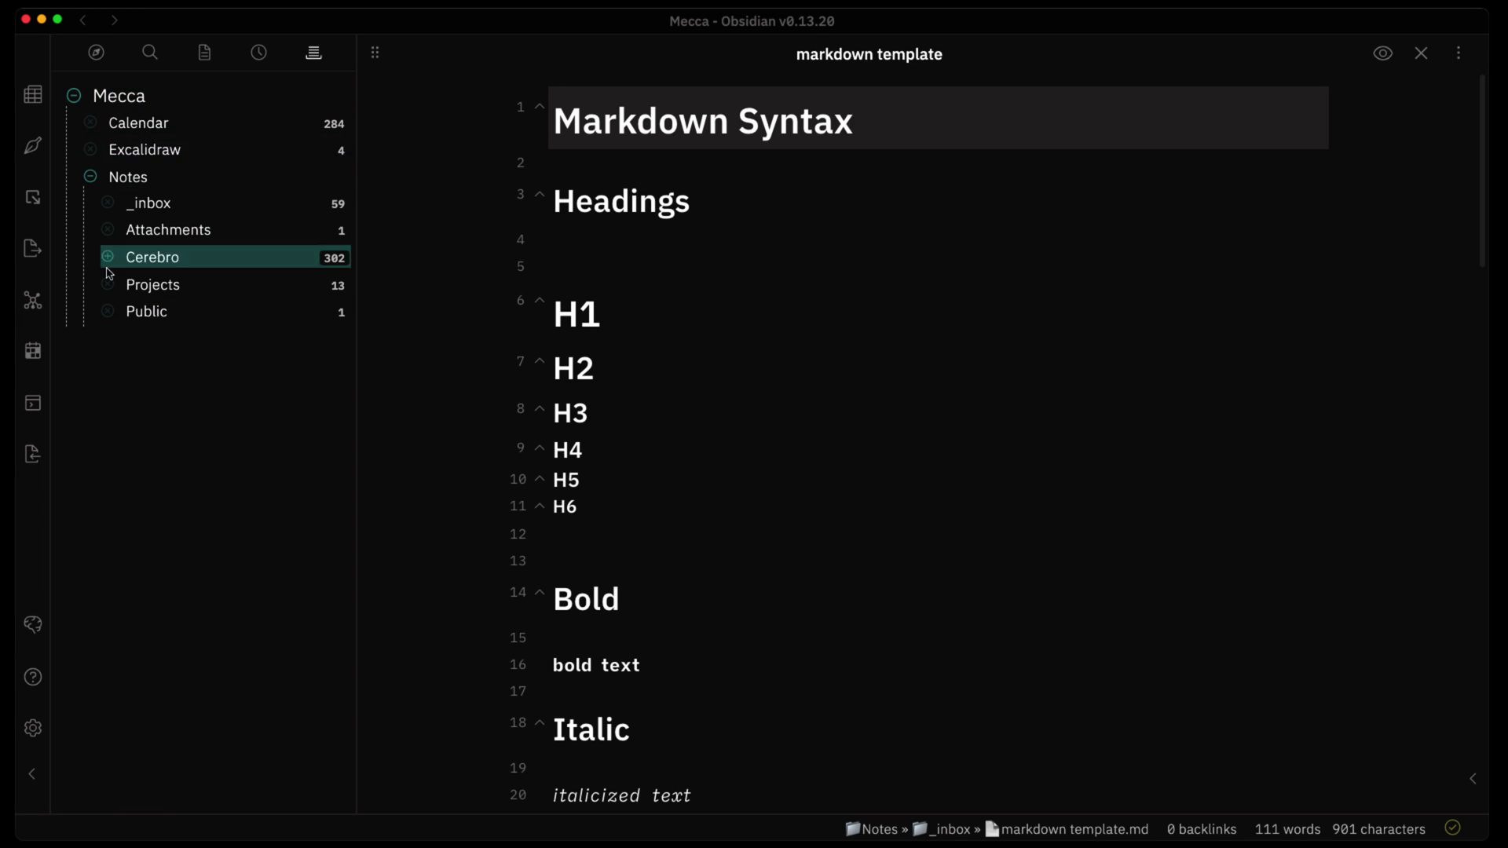
click(33, 730)
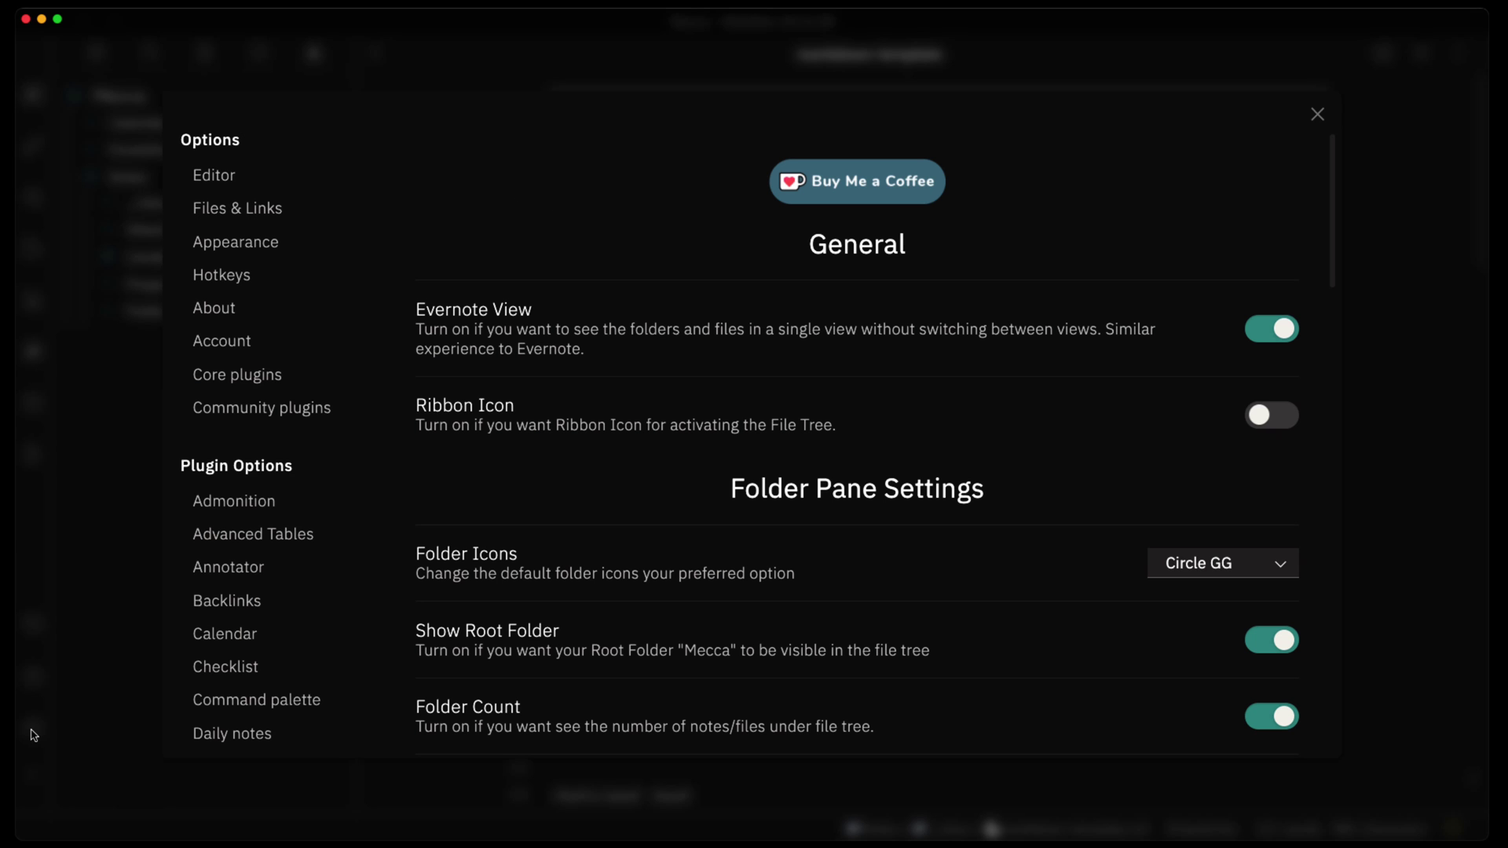
click(1276, 640)
click(1397, 548)
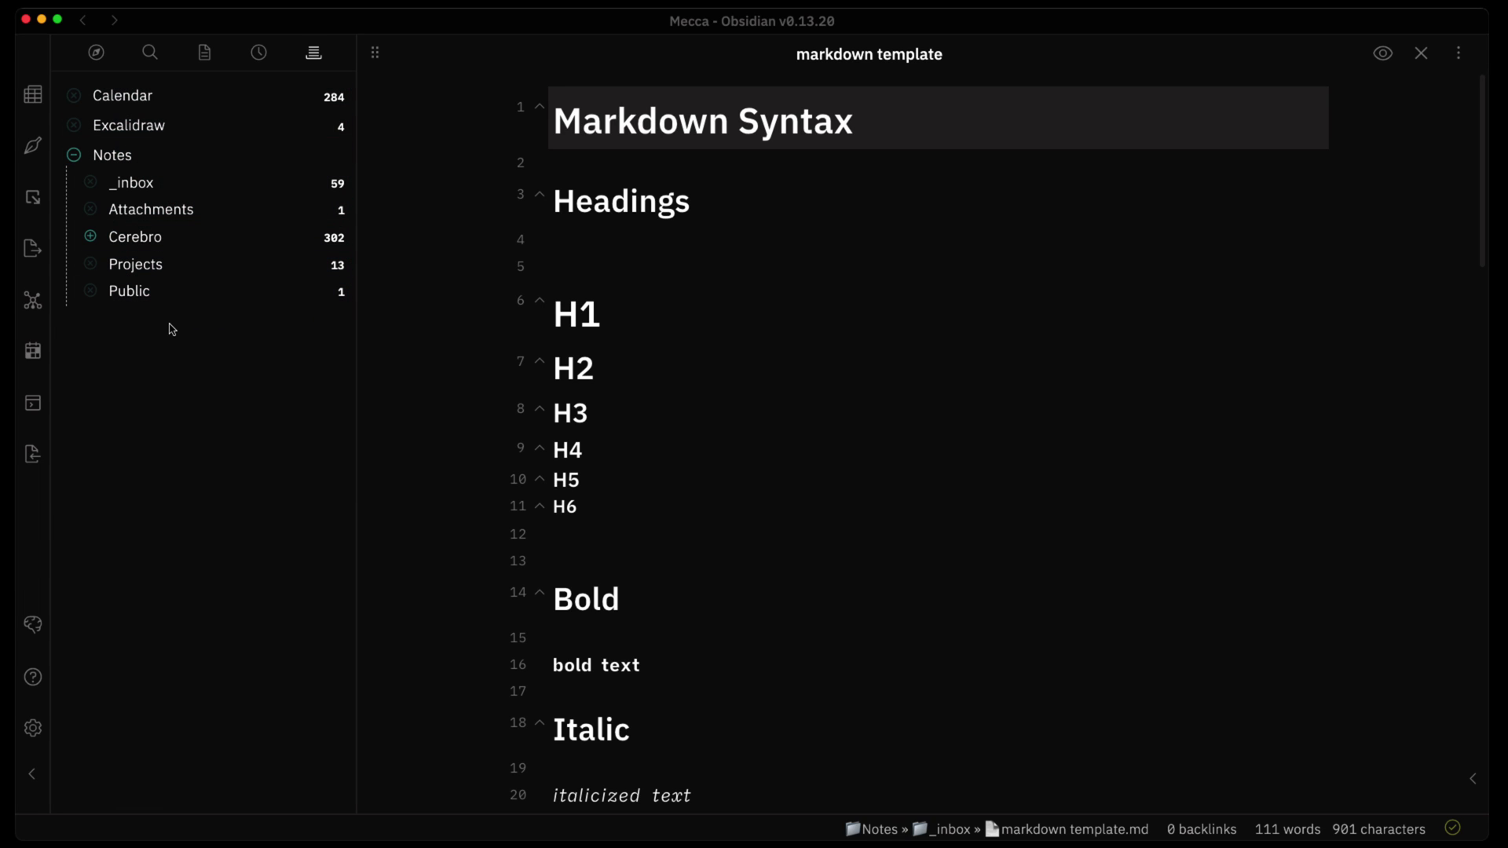
Step: Turn Show Root Folder back on in the Folder Pane Settings and close the settings
click(32, 728)
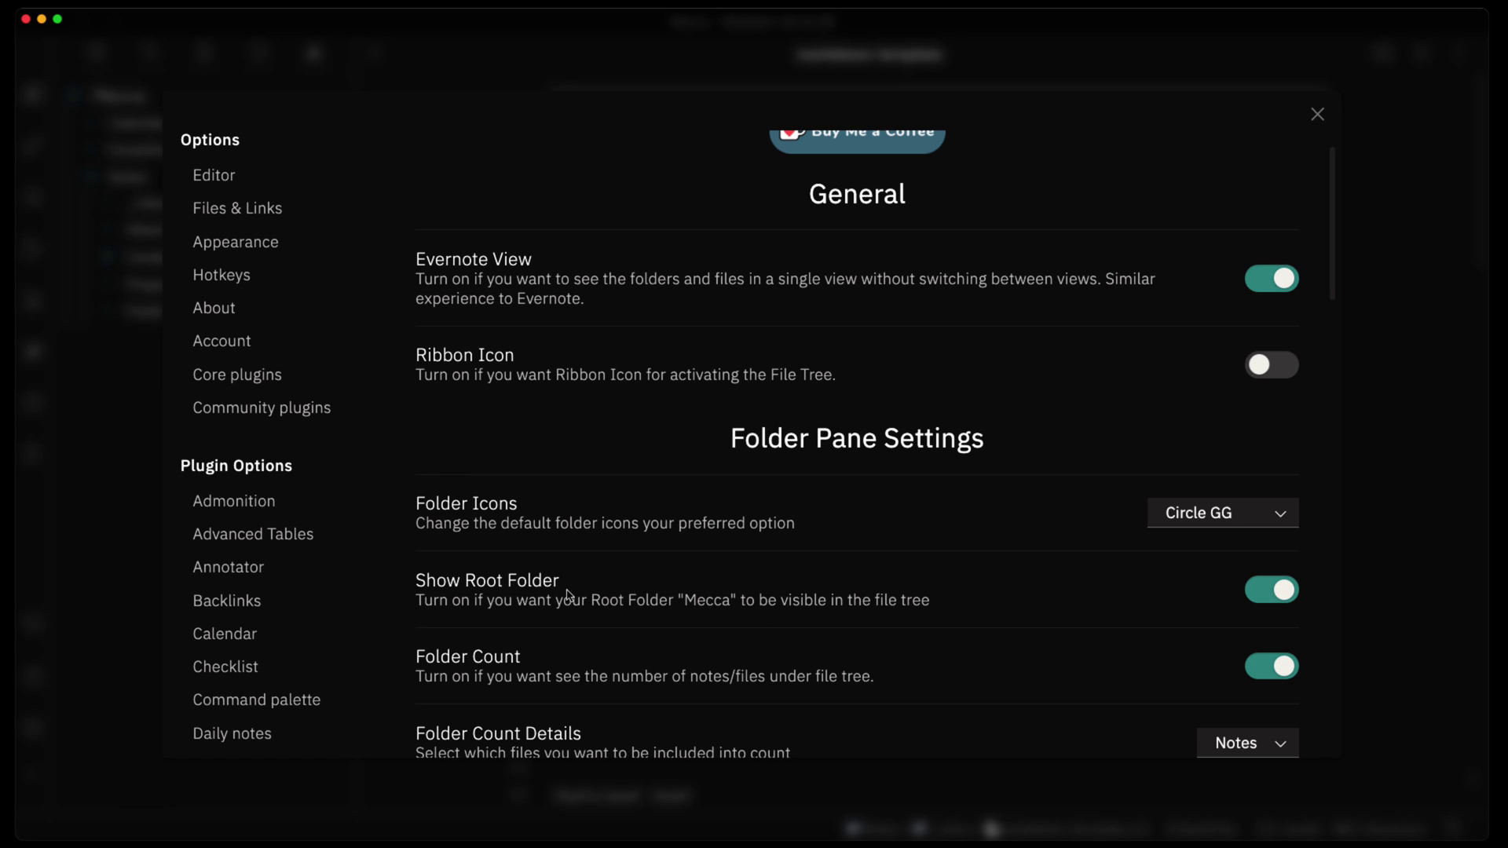
scroll(456, 664, down, 2)
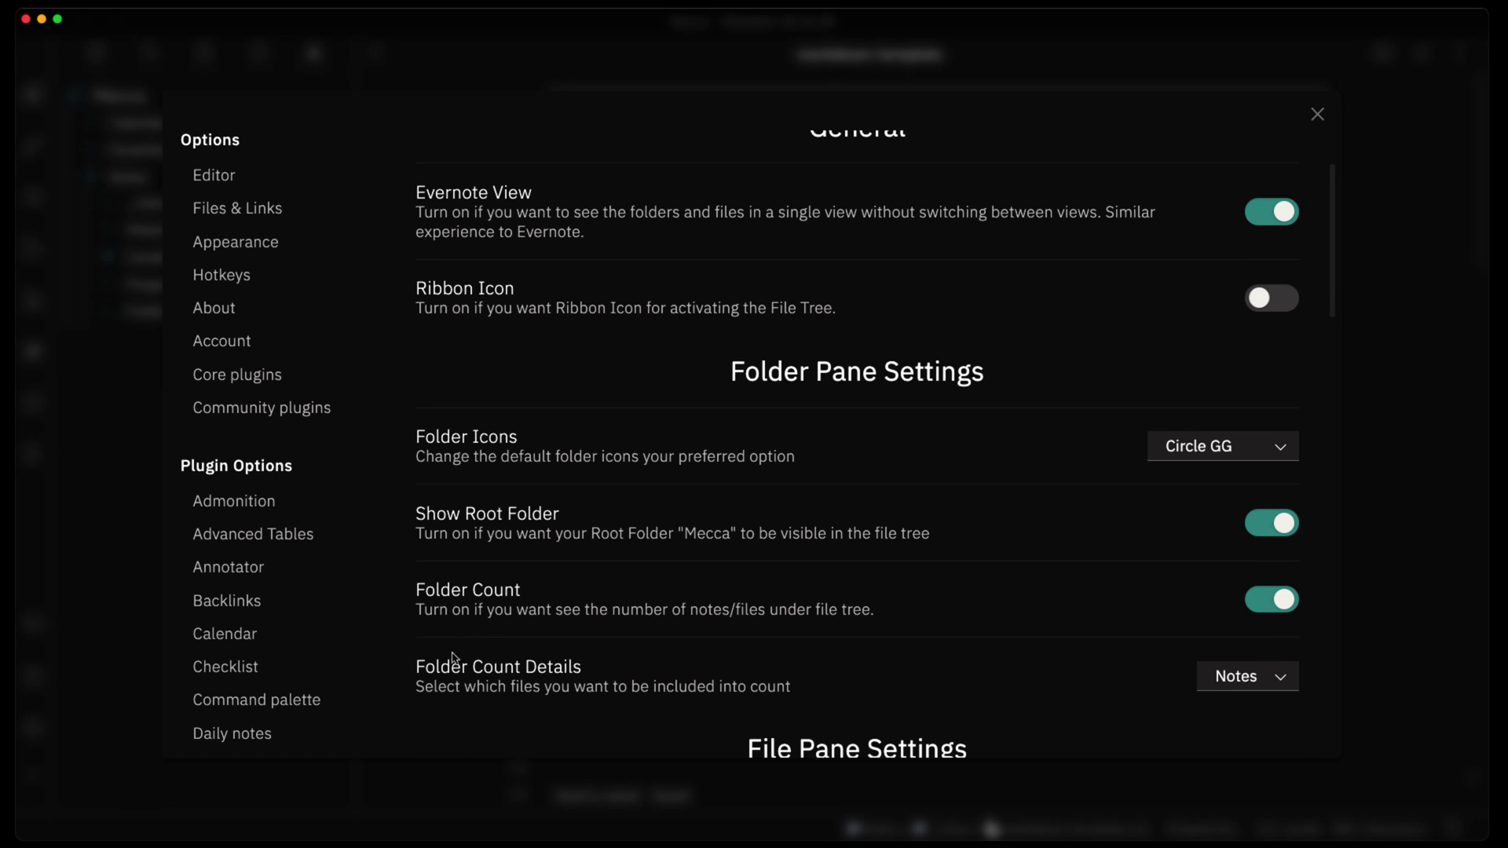
scroll(454, 658, down, 1)
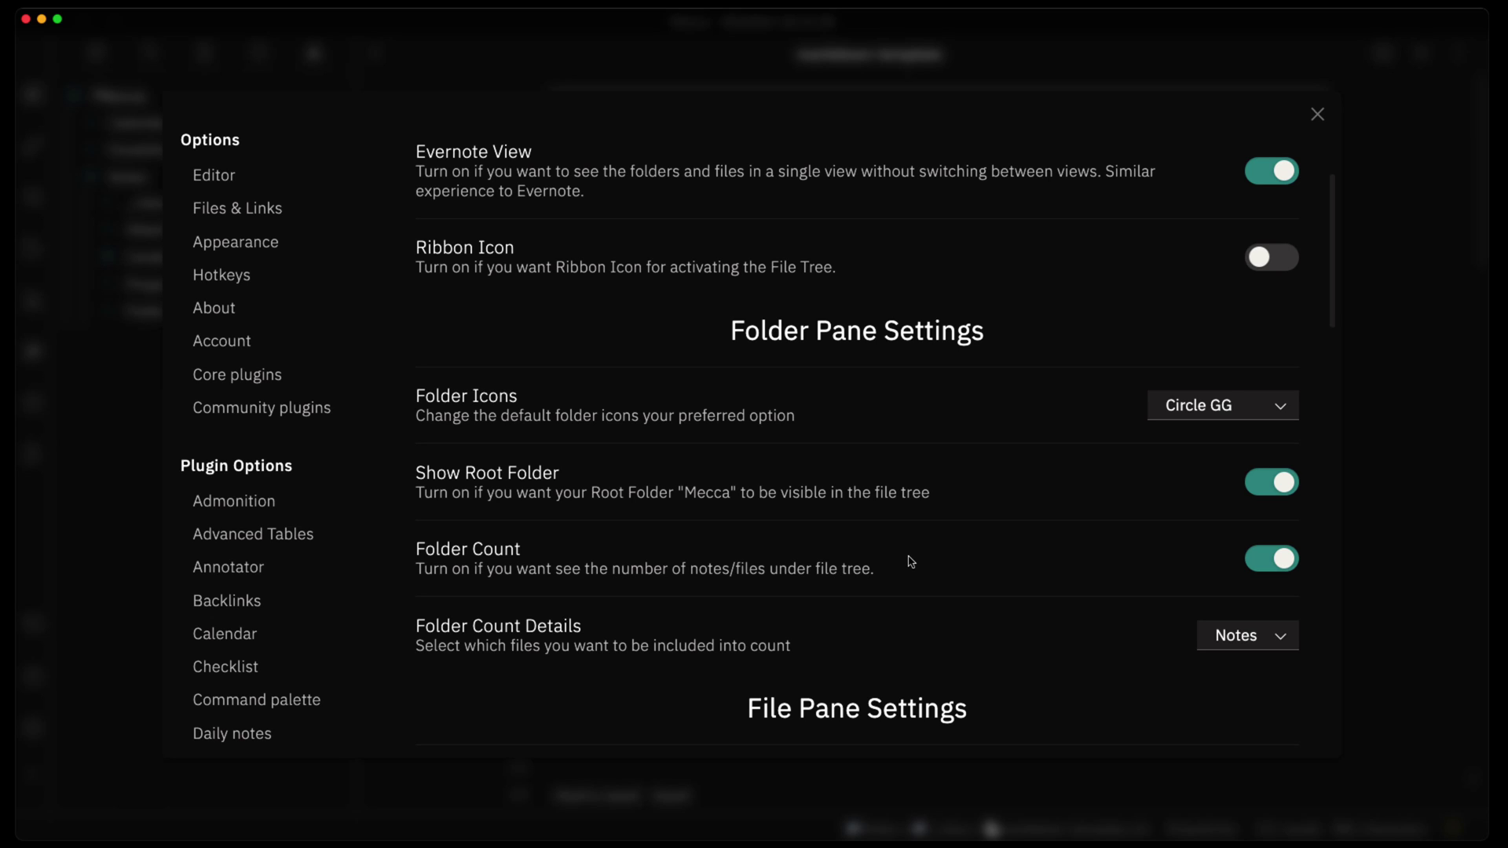
click(1319, 115)
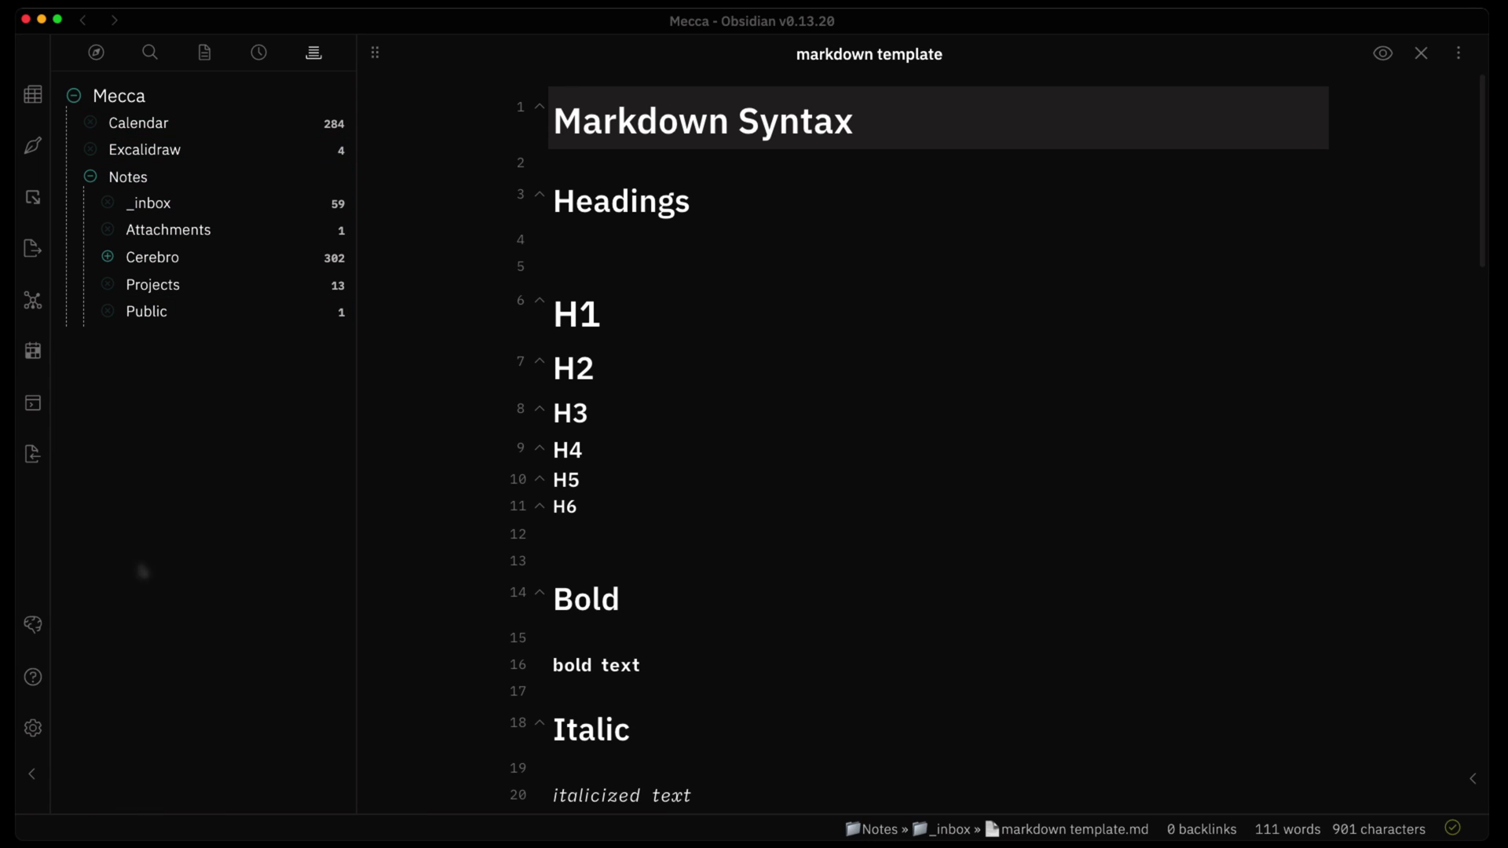
Step: Turn off Folder Count in the Folder Pane Settings and close the settings to view the folder tree
click(33, 728)
scroll(1127, 576, down, 5)
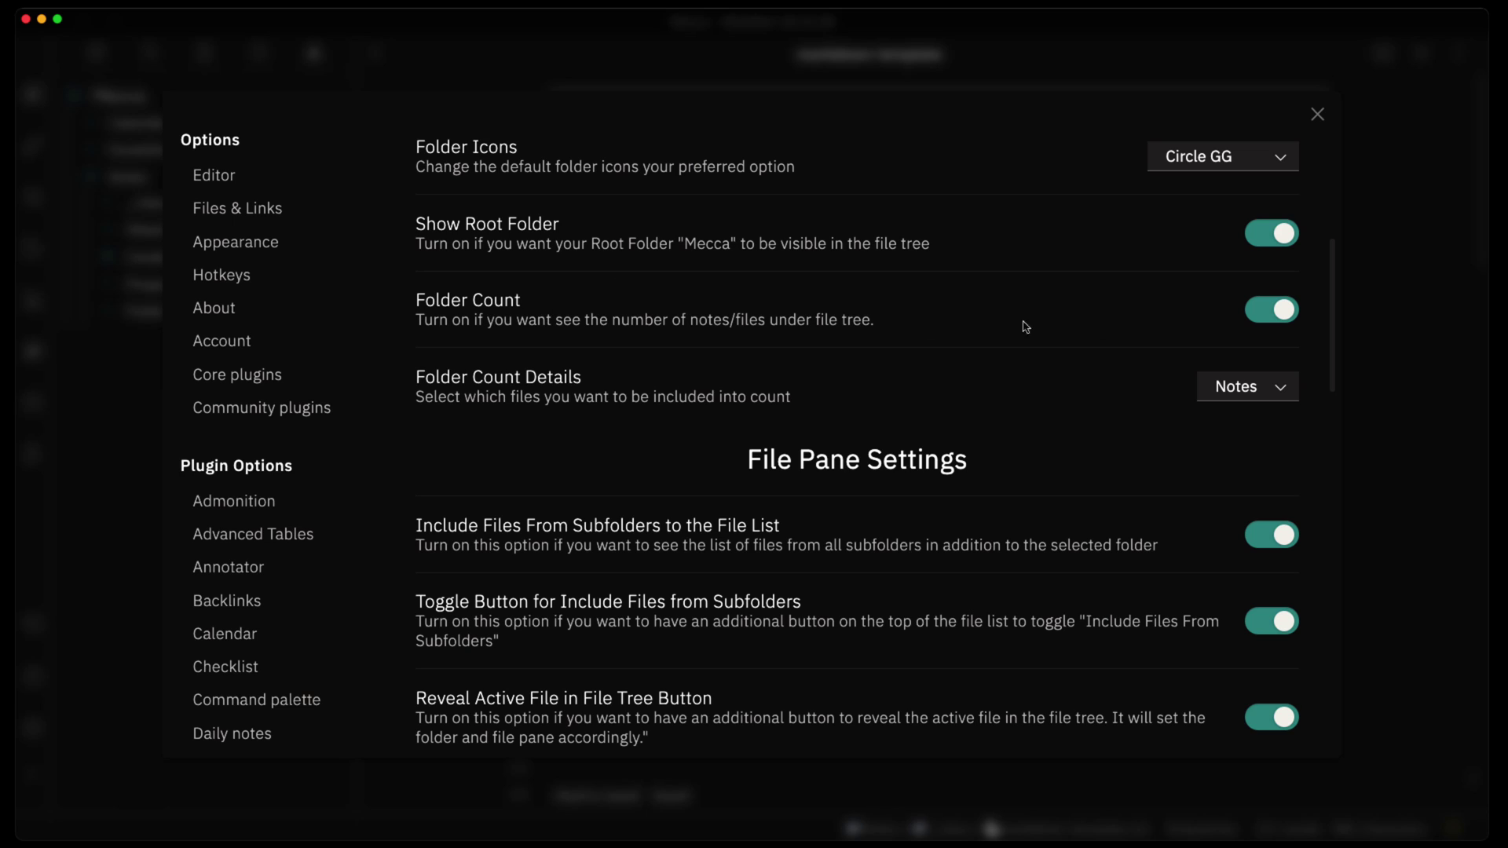
click(1270, 309)
click(1395, 377)
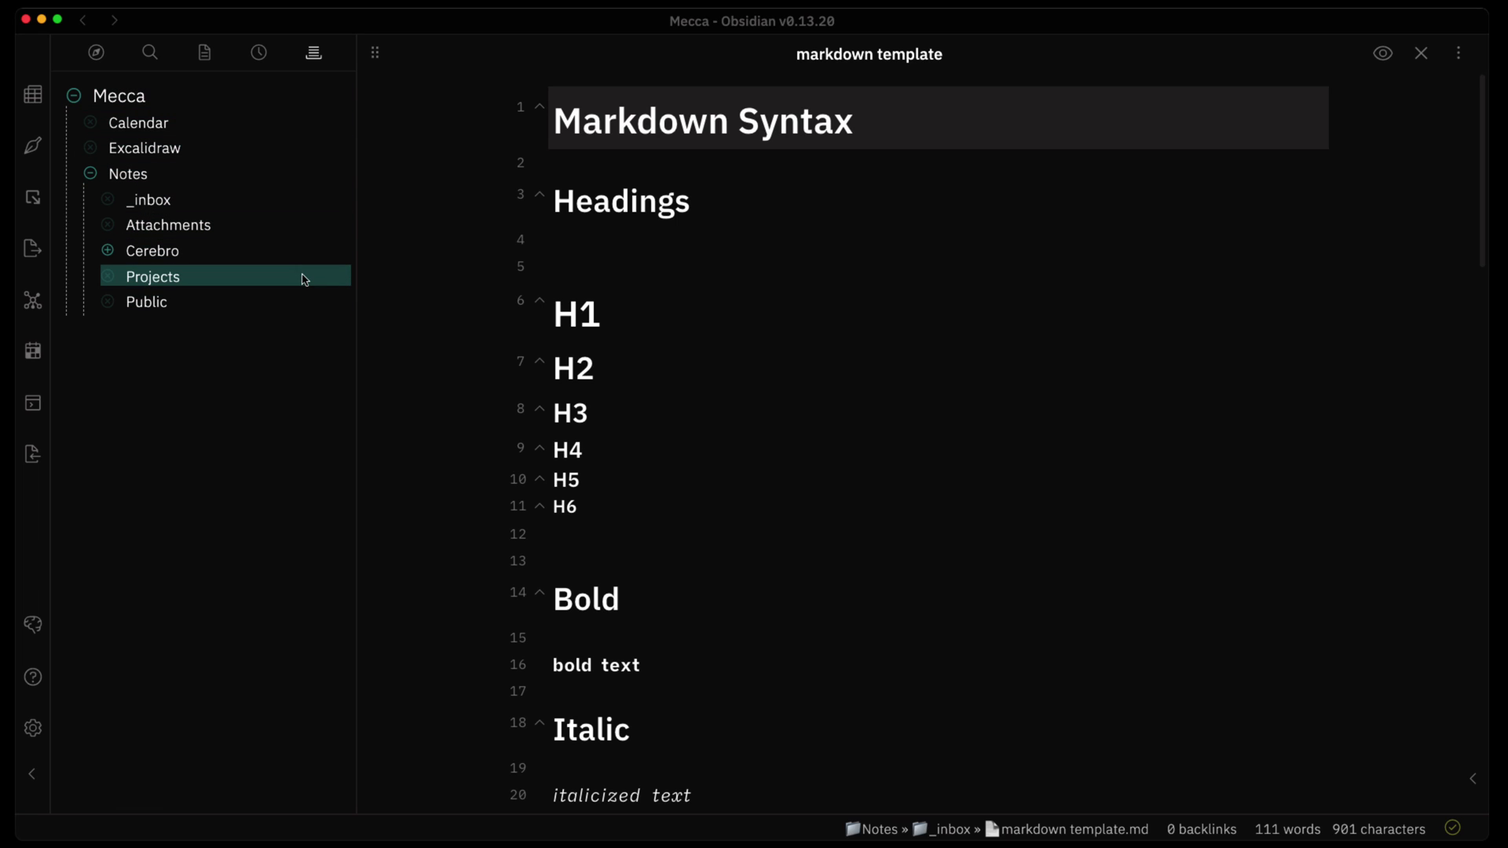
Step: Reopen the plugin's settings and turn Folder Count back on
click(33, 729)
scroll(1069, 548, down, 3)
click(1268, 470)
Step: Look at the choices for Folder Count Details and dismiss them without picking another one
scroll(981, 603, down, 1)
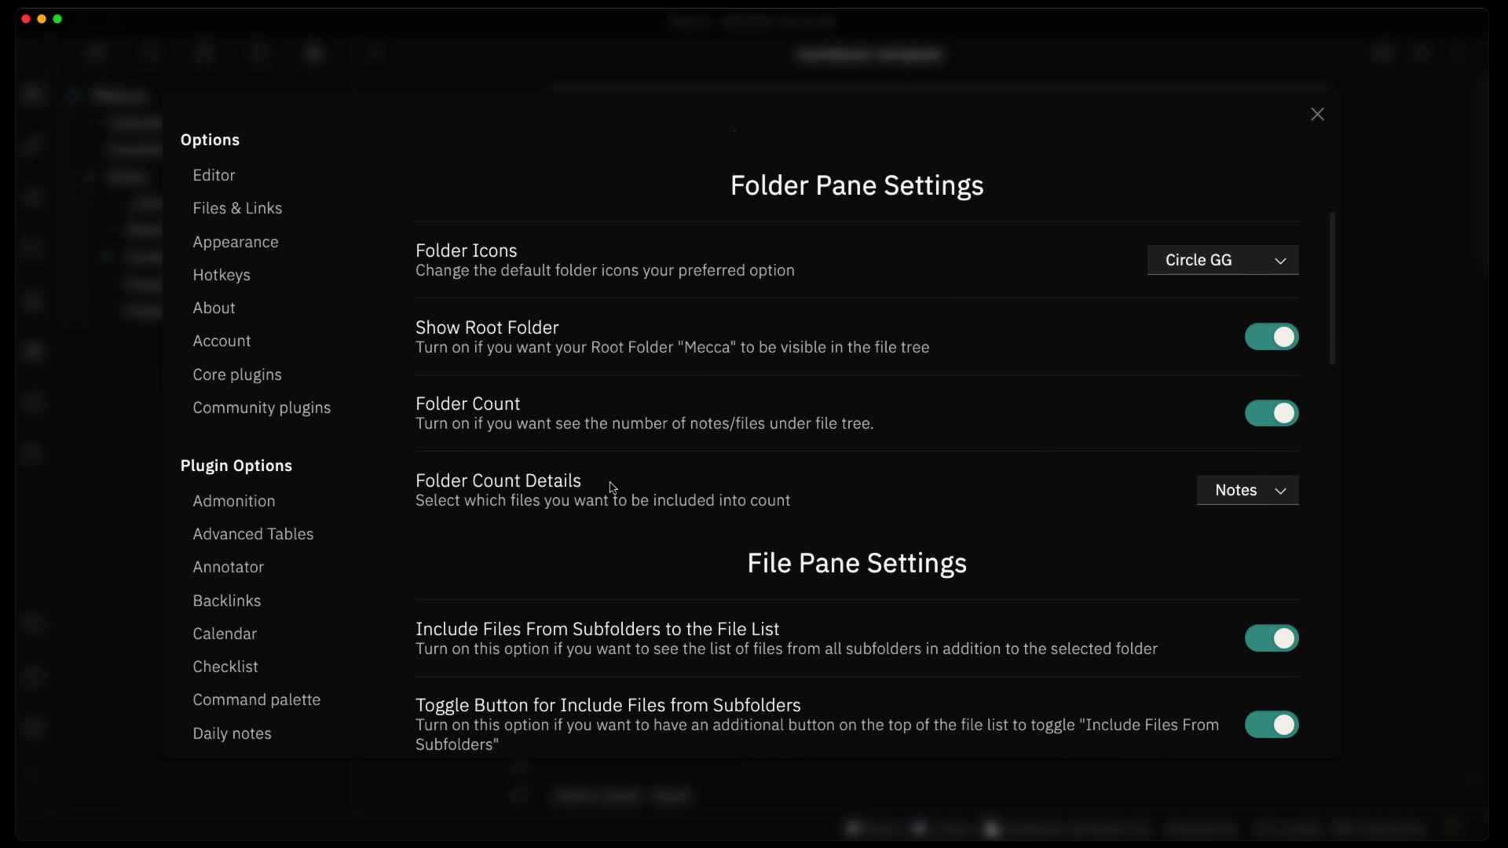
click(1277, 494)
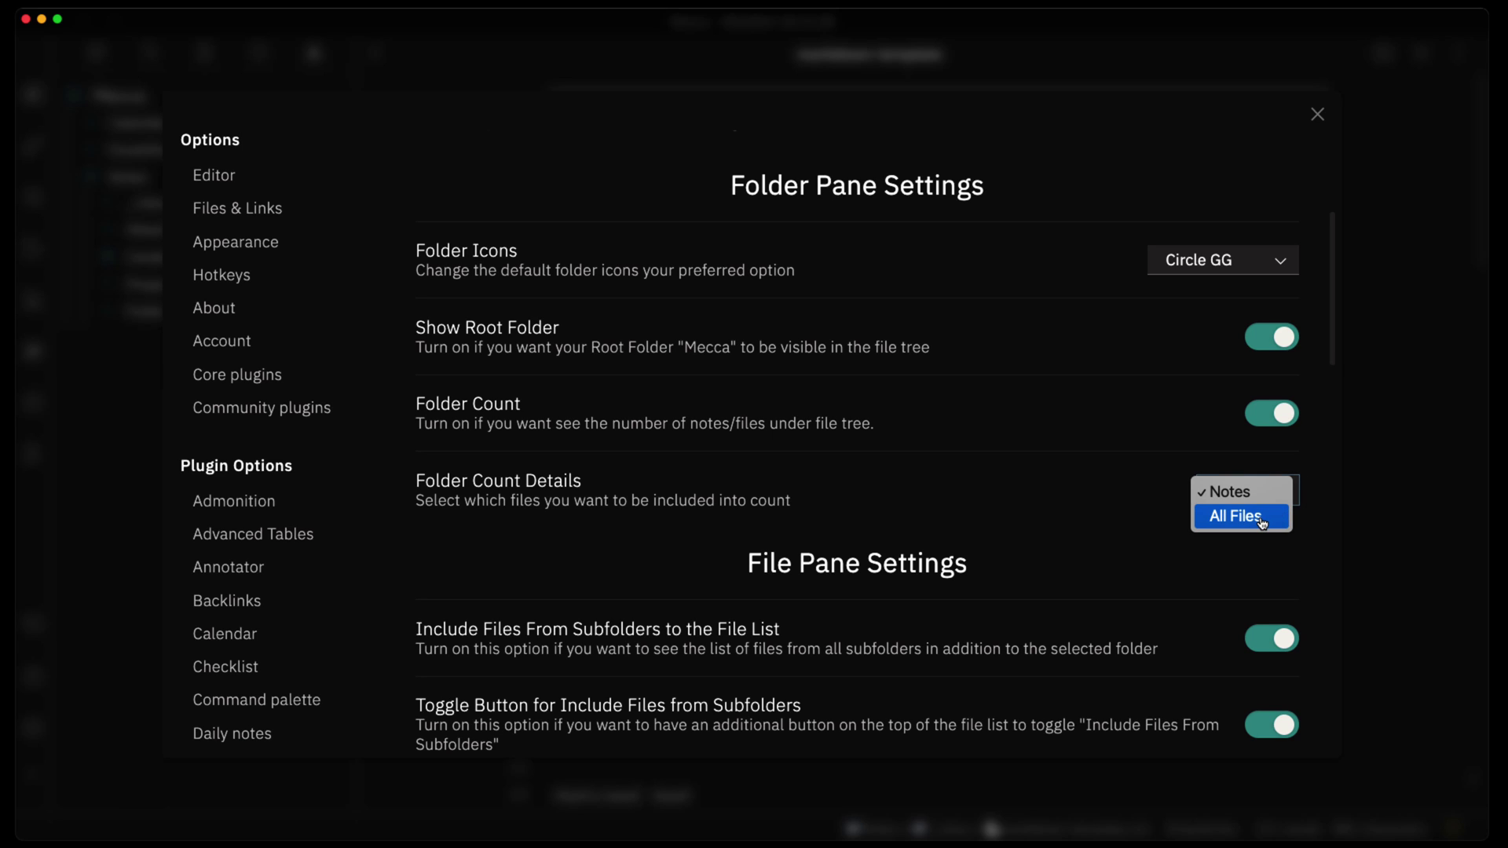
click(1065, 522)
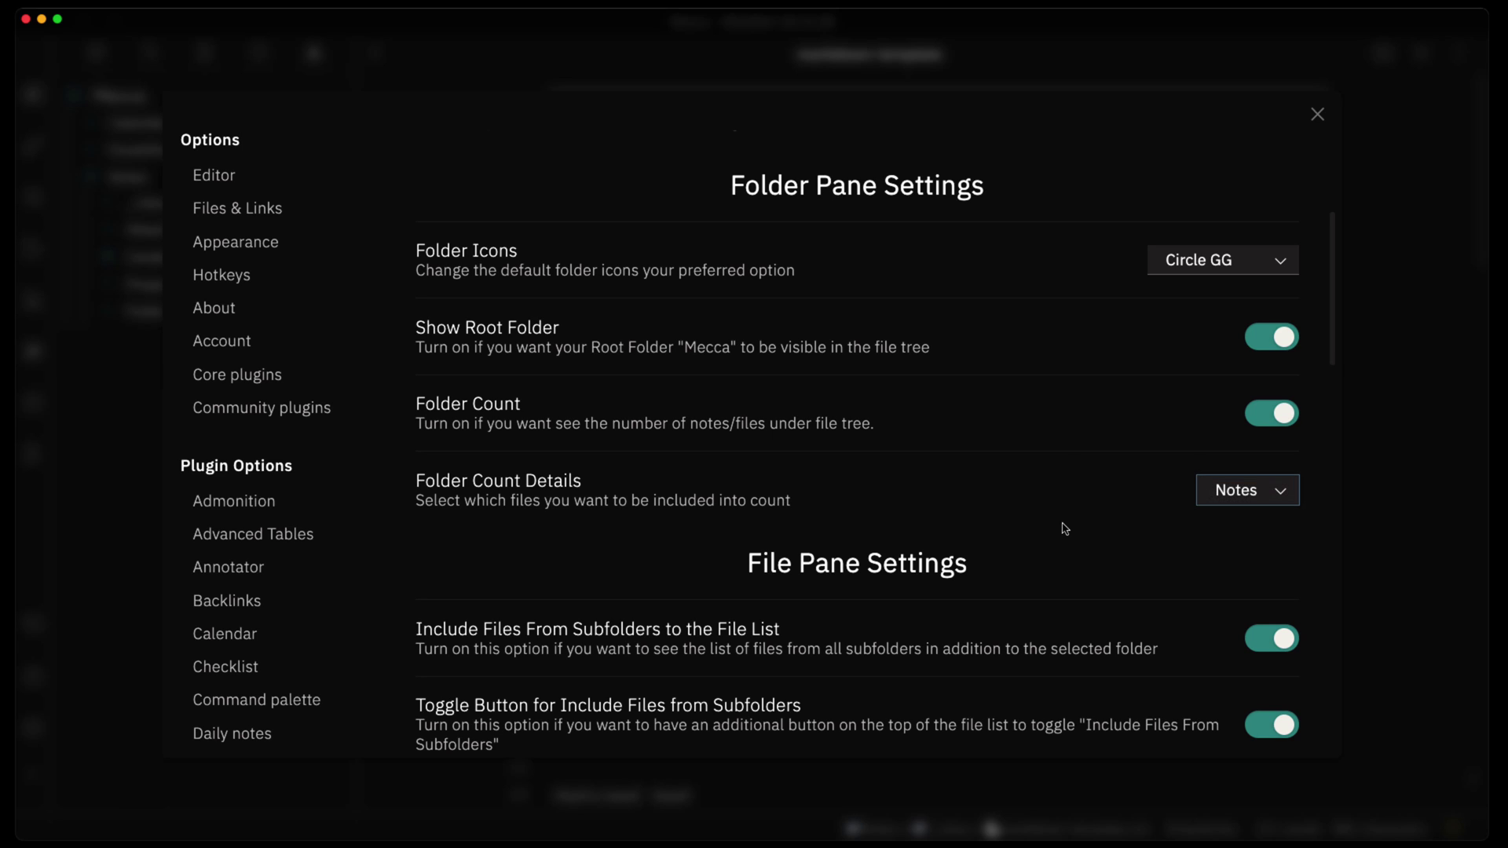
Step: Review the File Pane Settings, close the settings, and bring the file pane options up again
scroll(1064, 534, down, 2)
scroll(1067, 543, down, 3)
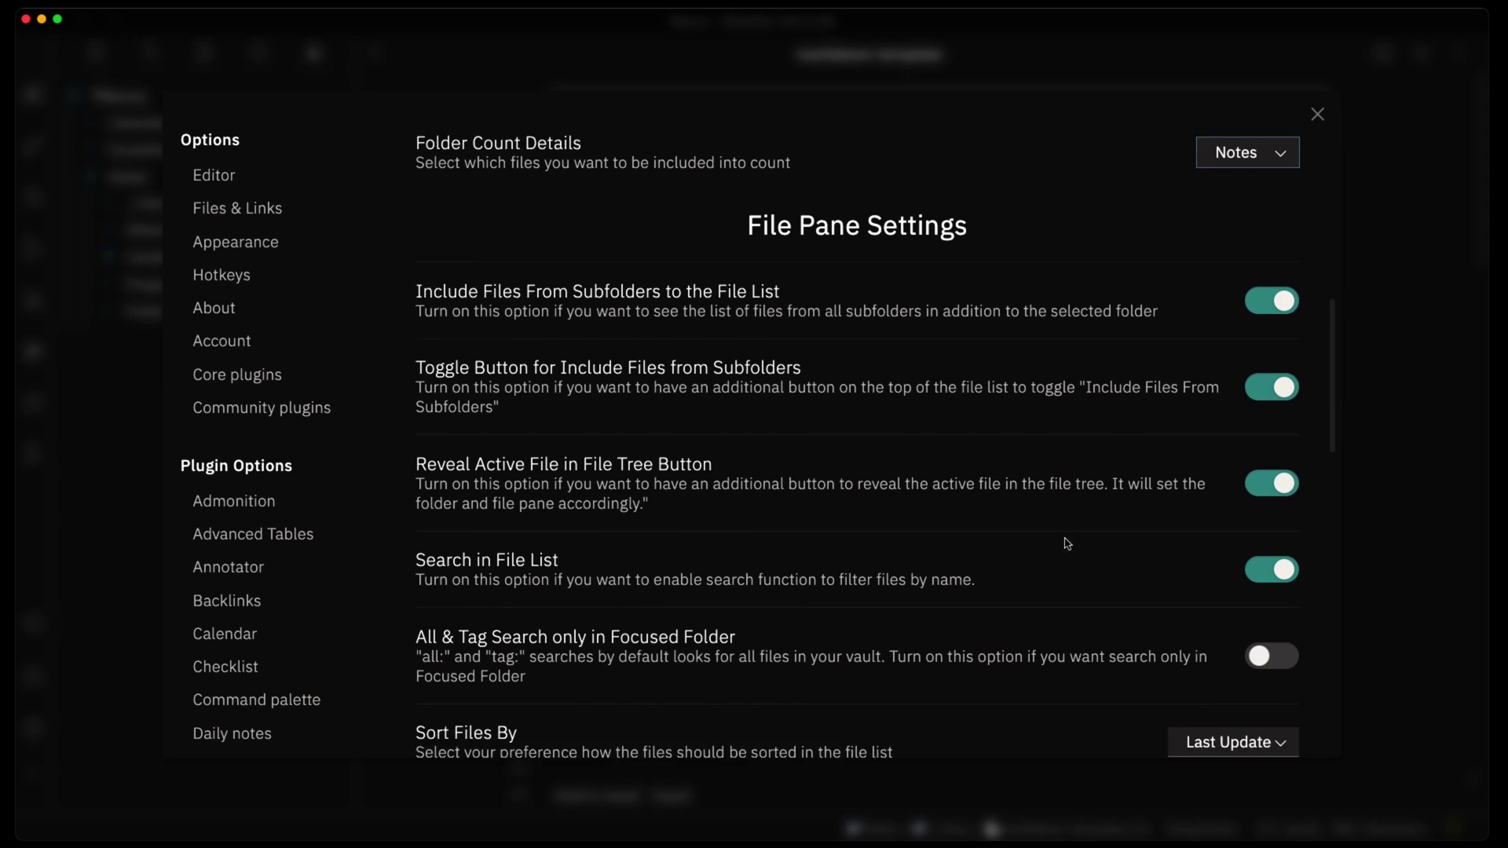
scroll(849, 665, up, 1)
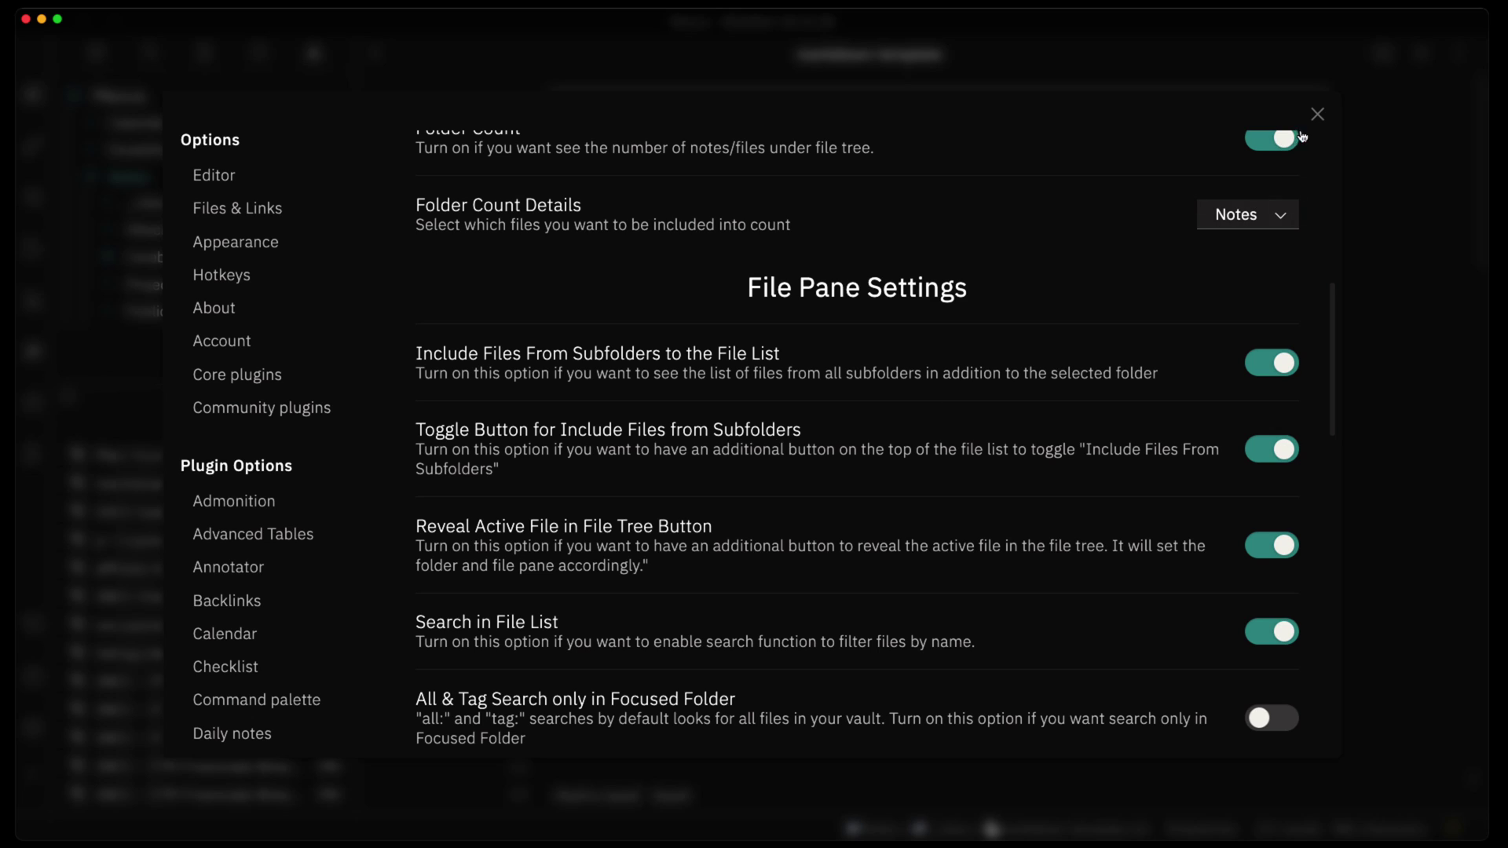
click(1317, 114)
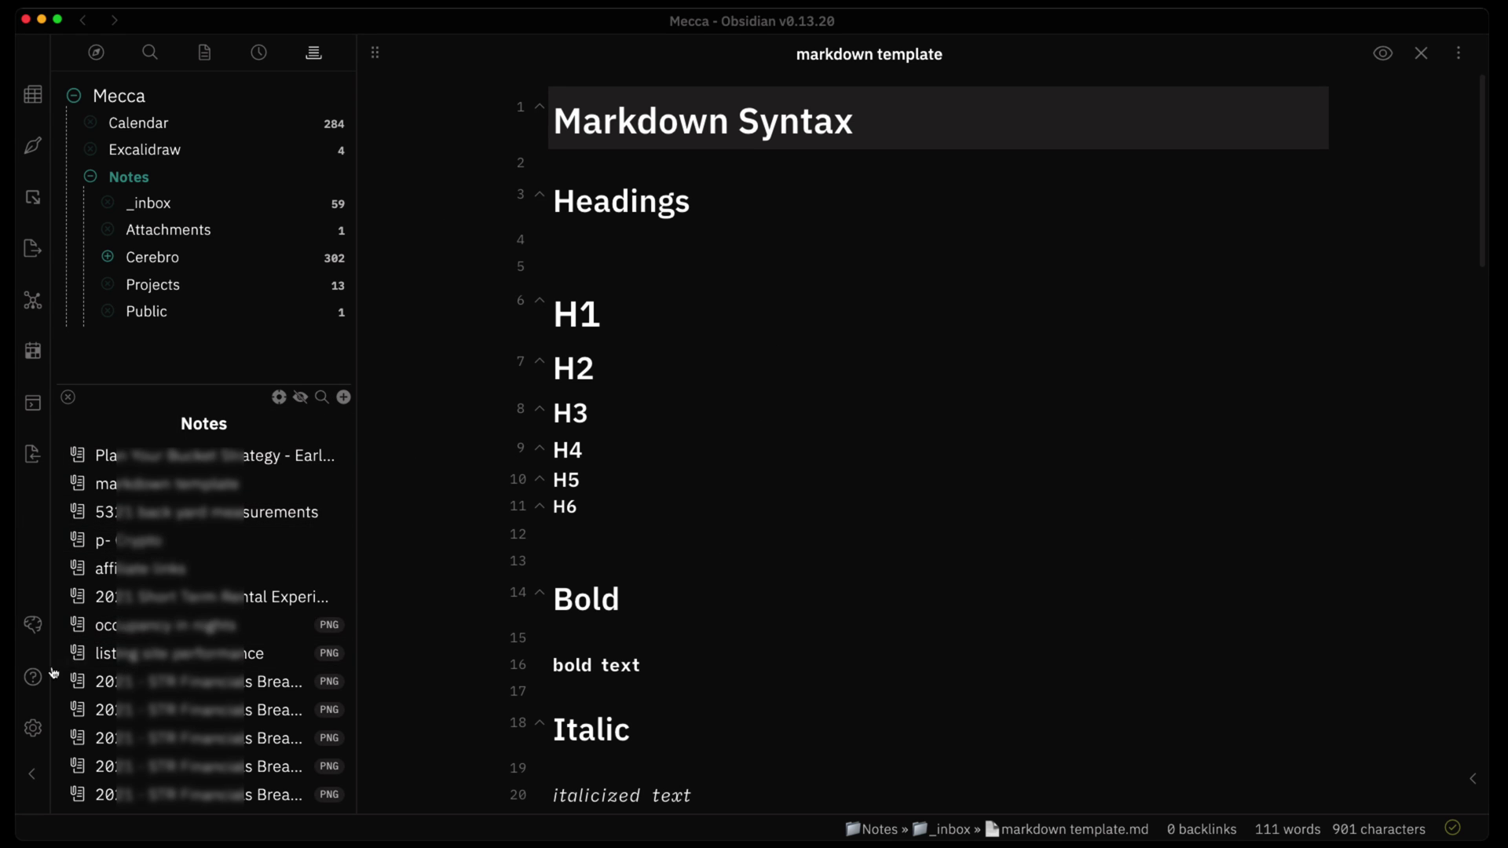
click(33, 728)
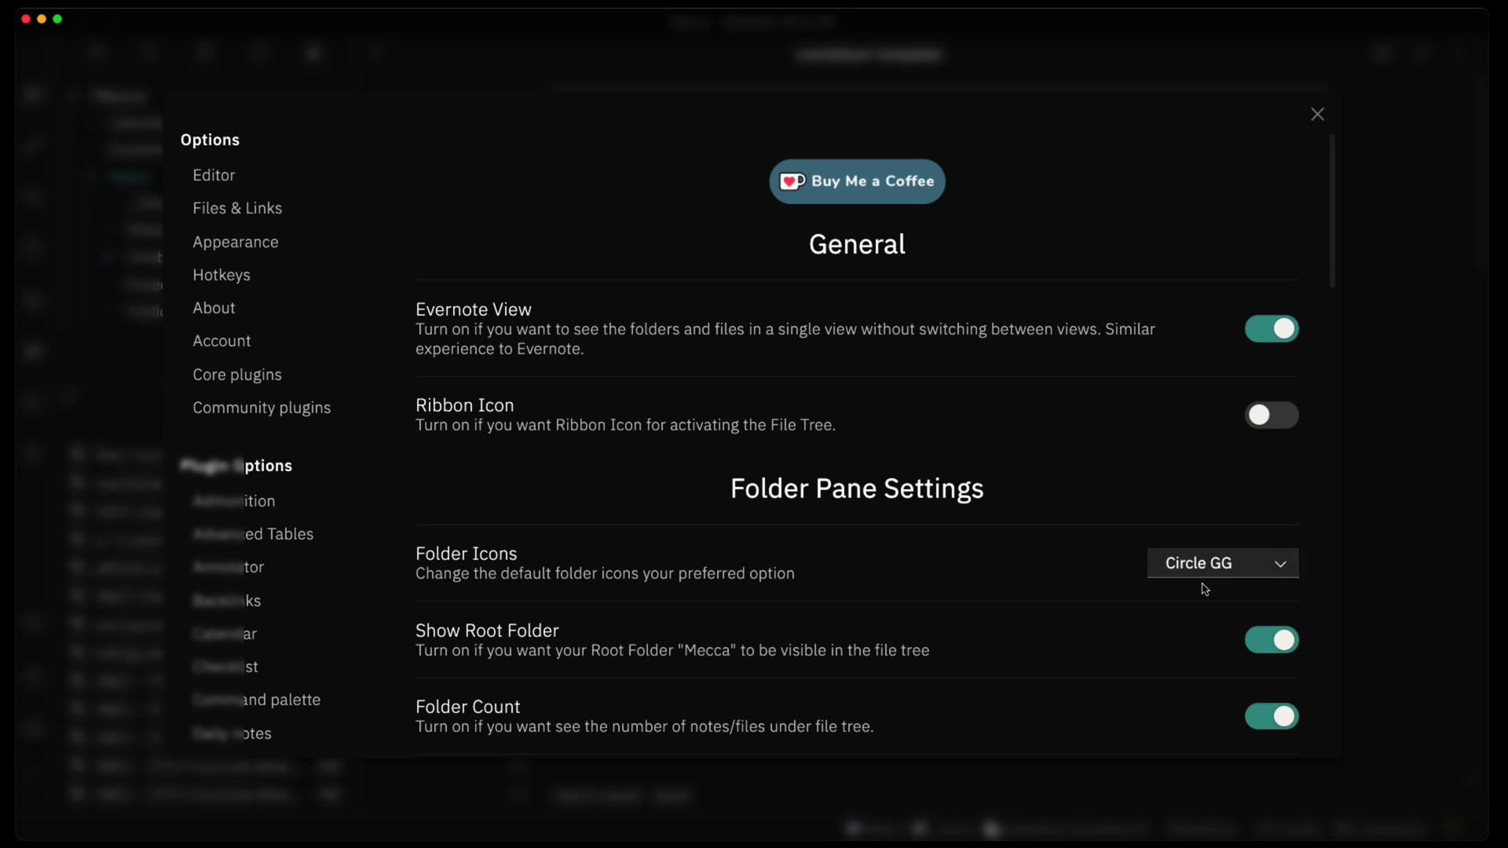
scroll(1020, 571, down, 7)
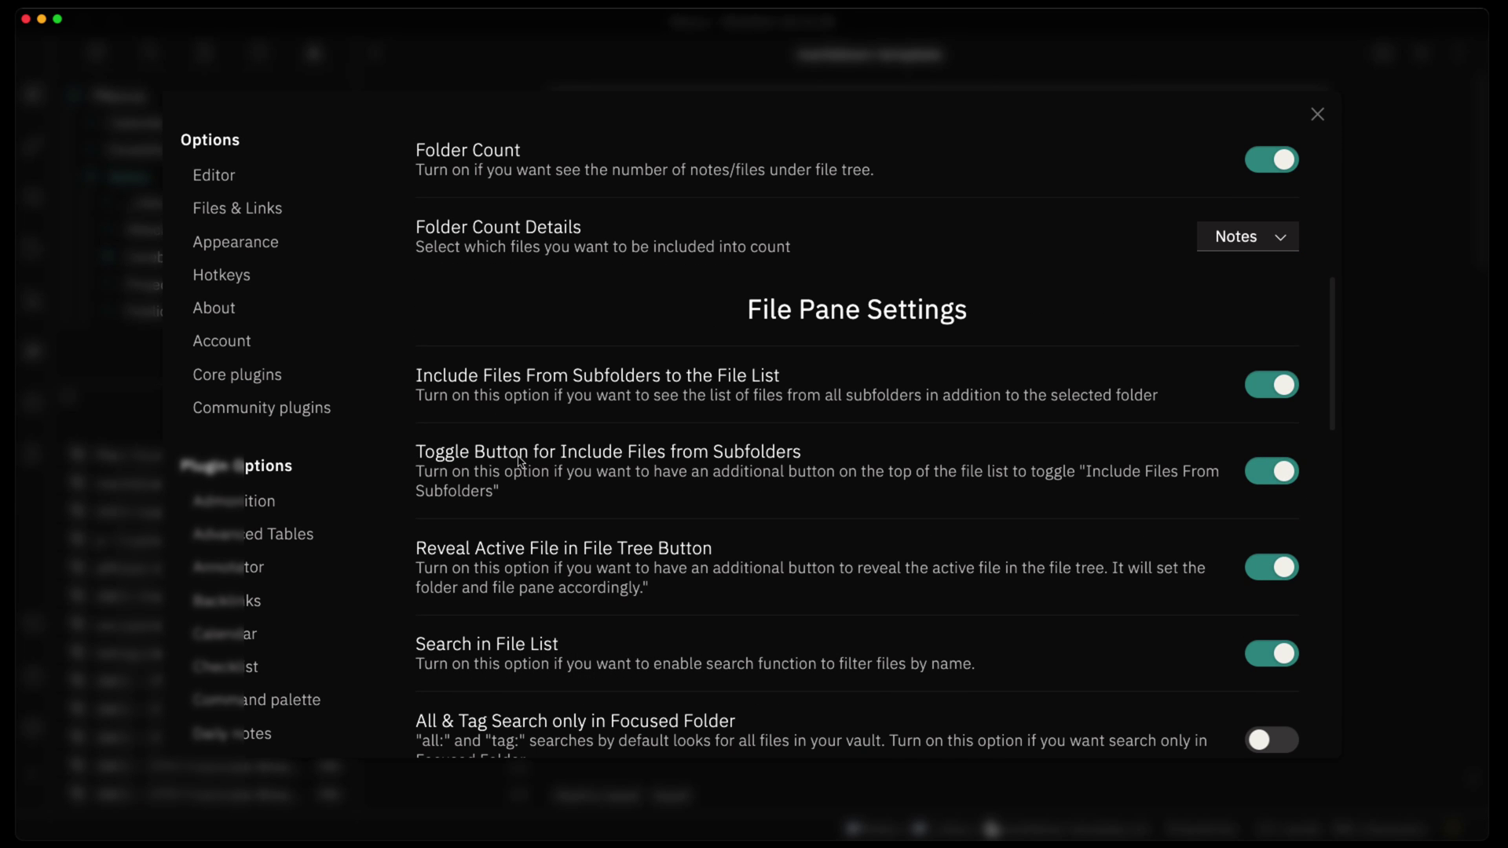
Step: Turn off Toggle Button for Include Files from Subfolders and close the settings to view the file pane
click(1278, 476)
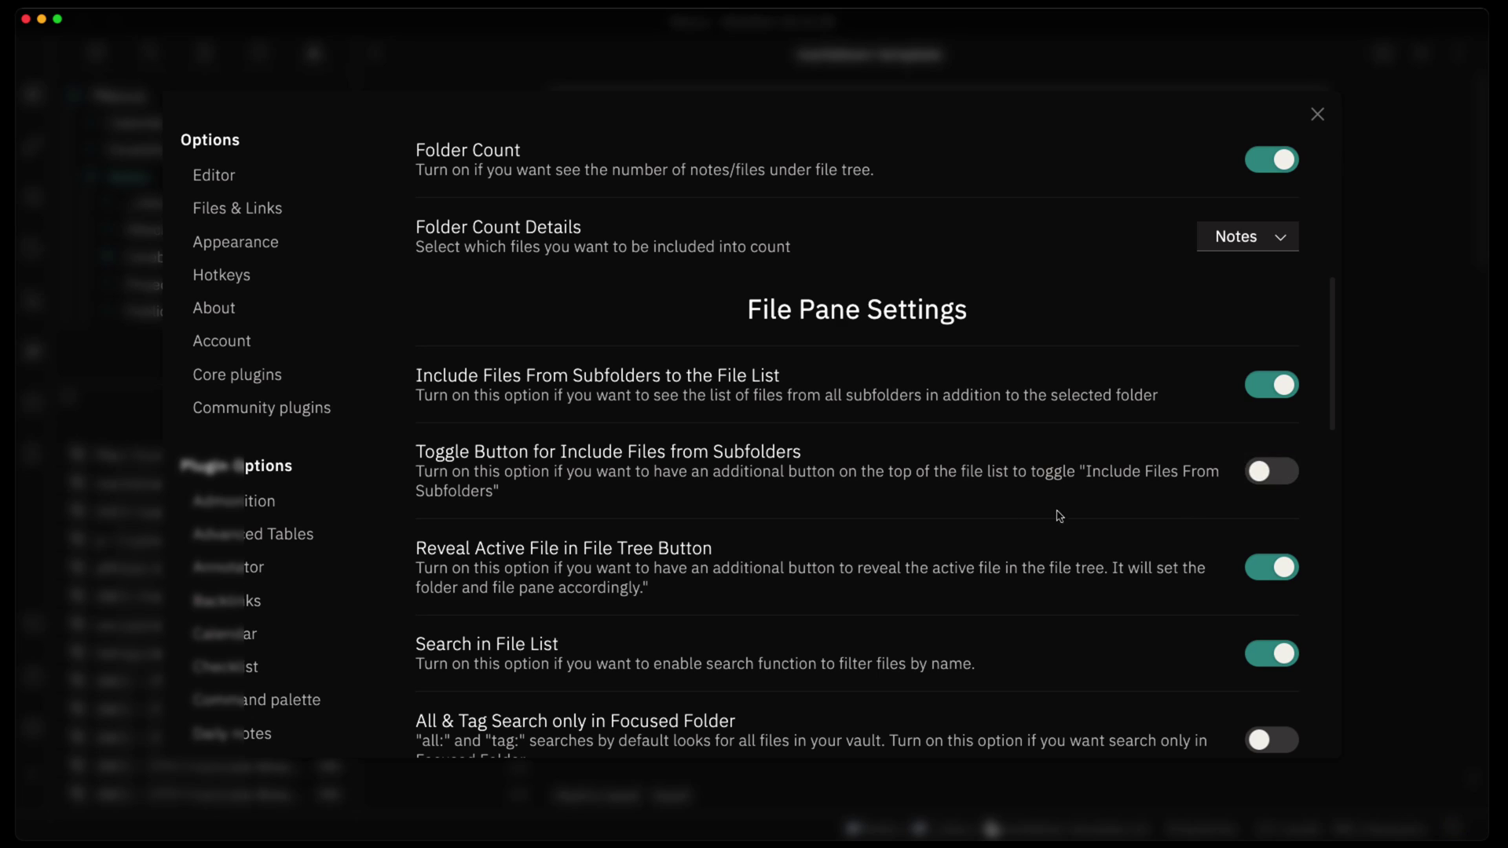
click(1399, 454)
mouse_move(303, 404)
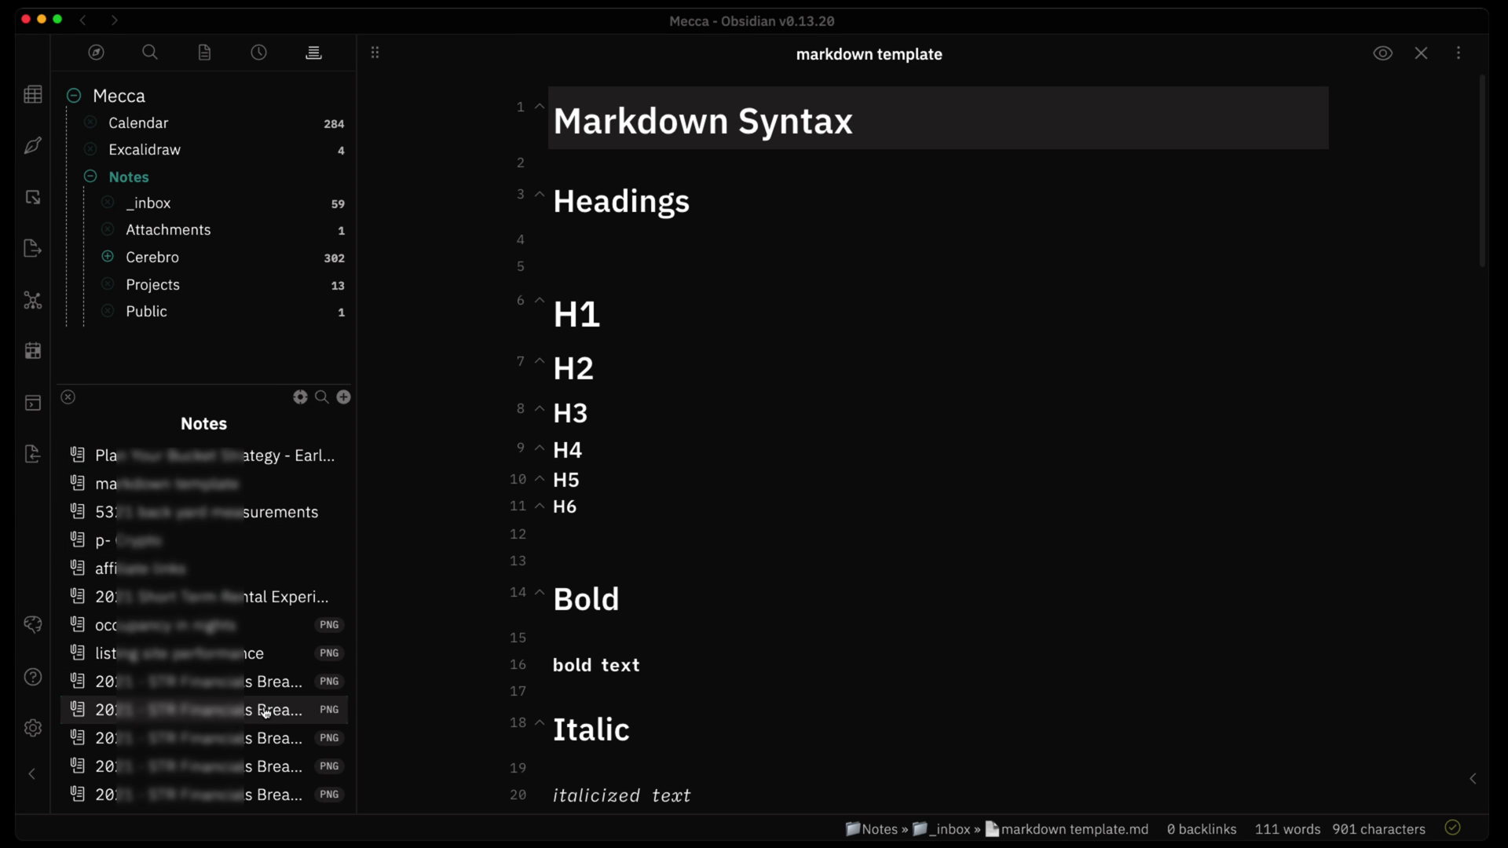
Step: Reopen the plugin's settings, turn Toggle Button for Include Files from Subfolders back on, and close them
click(32, 728)
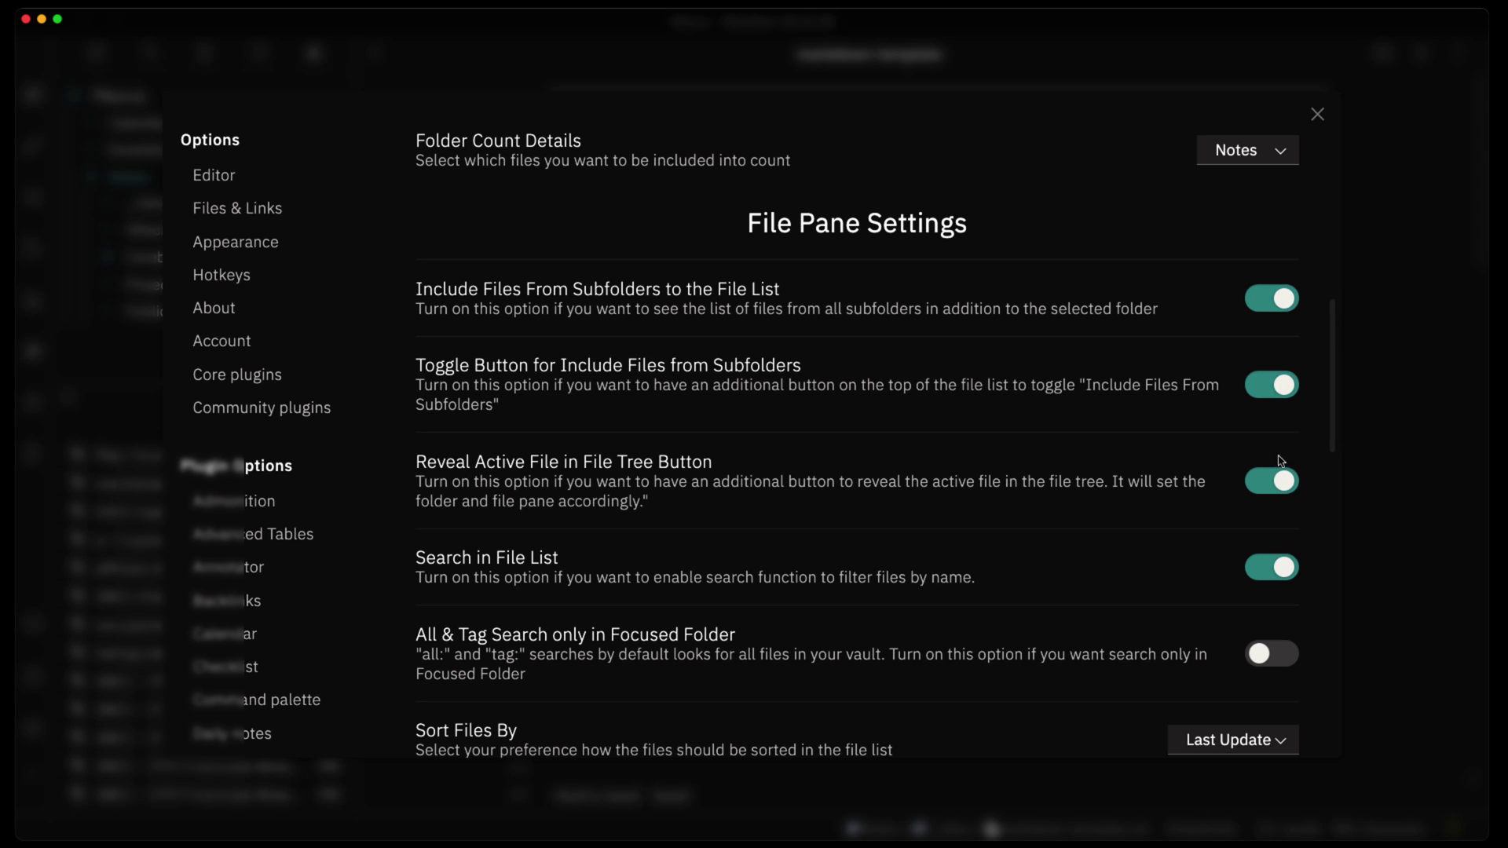
click(1318, 117)
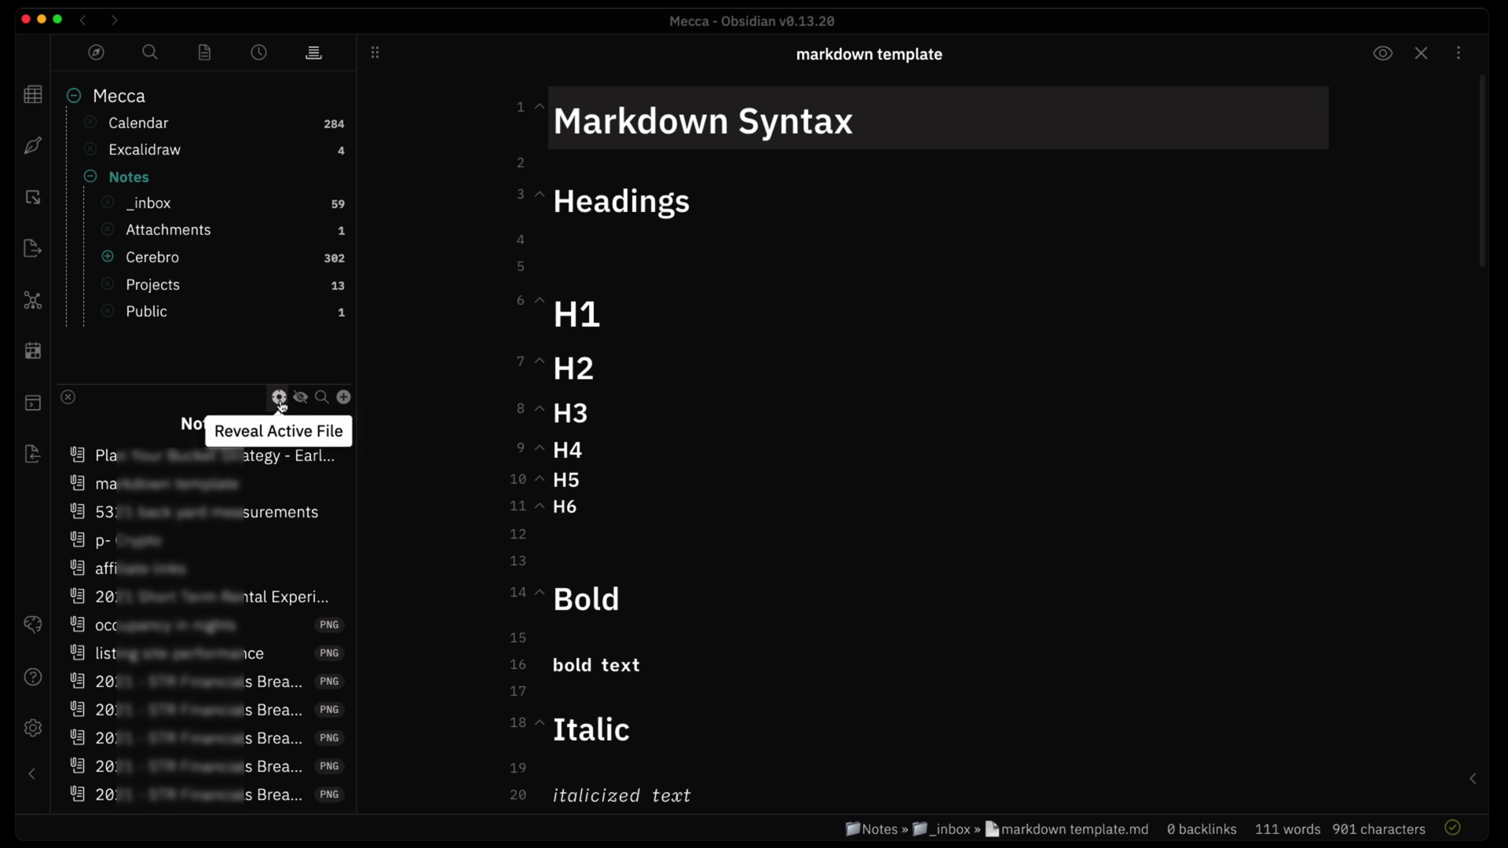
Step: Turn off Reveal Active File in File Tree Button in the File Pane Settings and close the settings
click(35, 732)
scroll(1020, 636, down, 3)
scroll(968, 643, down, 6)
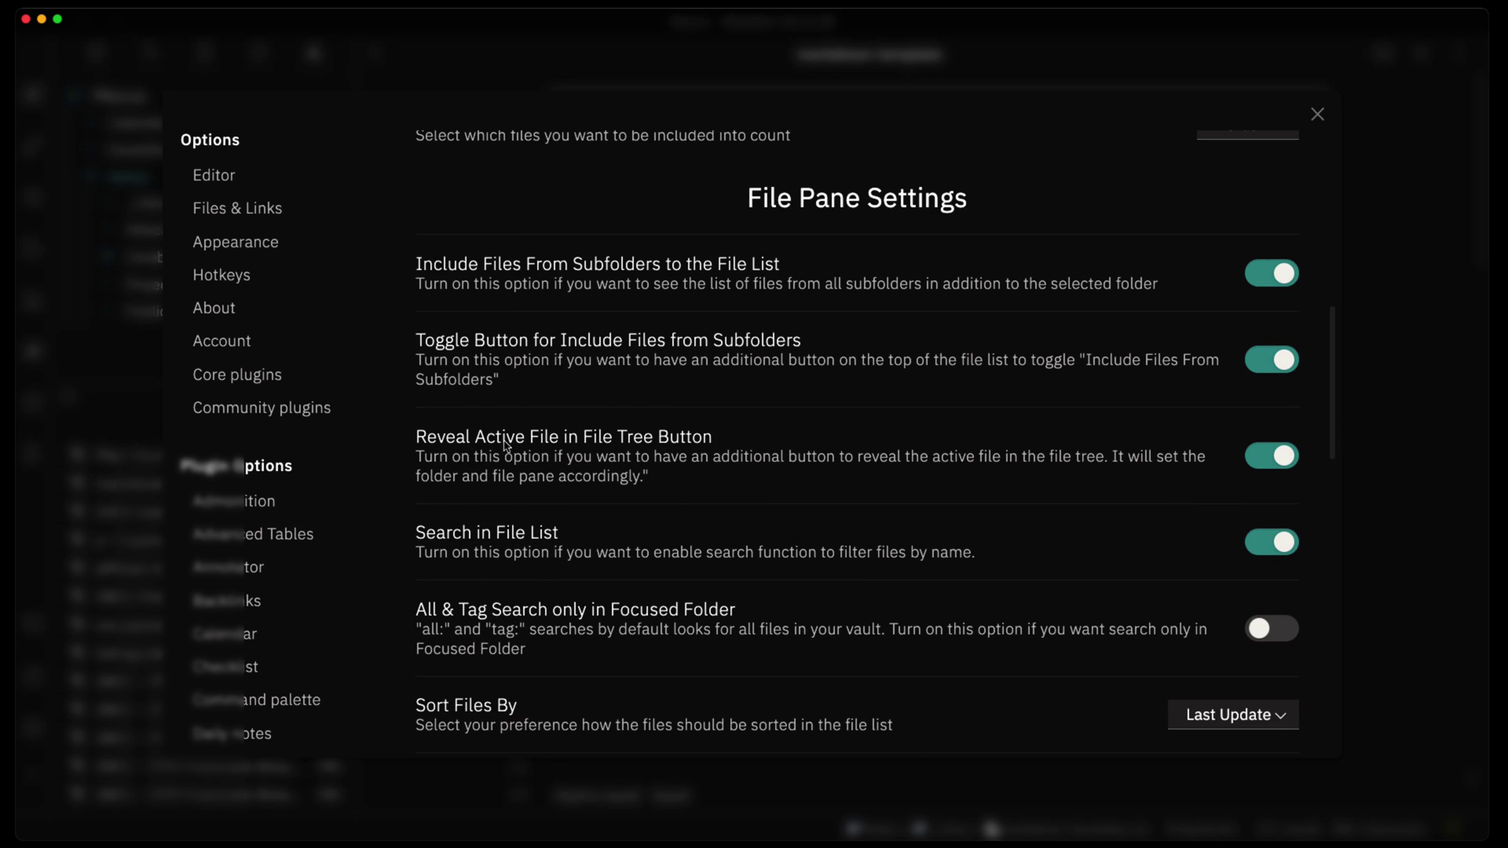
click(1269, 456)
click(1386, 453)
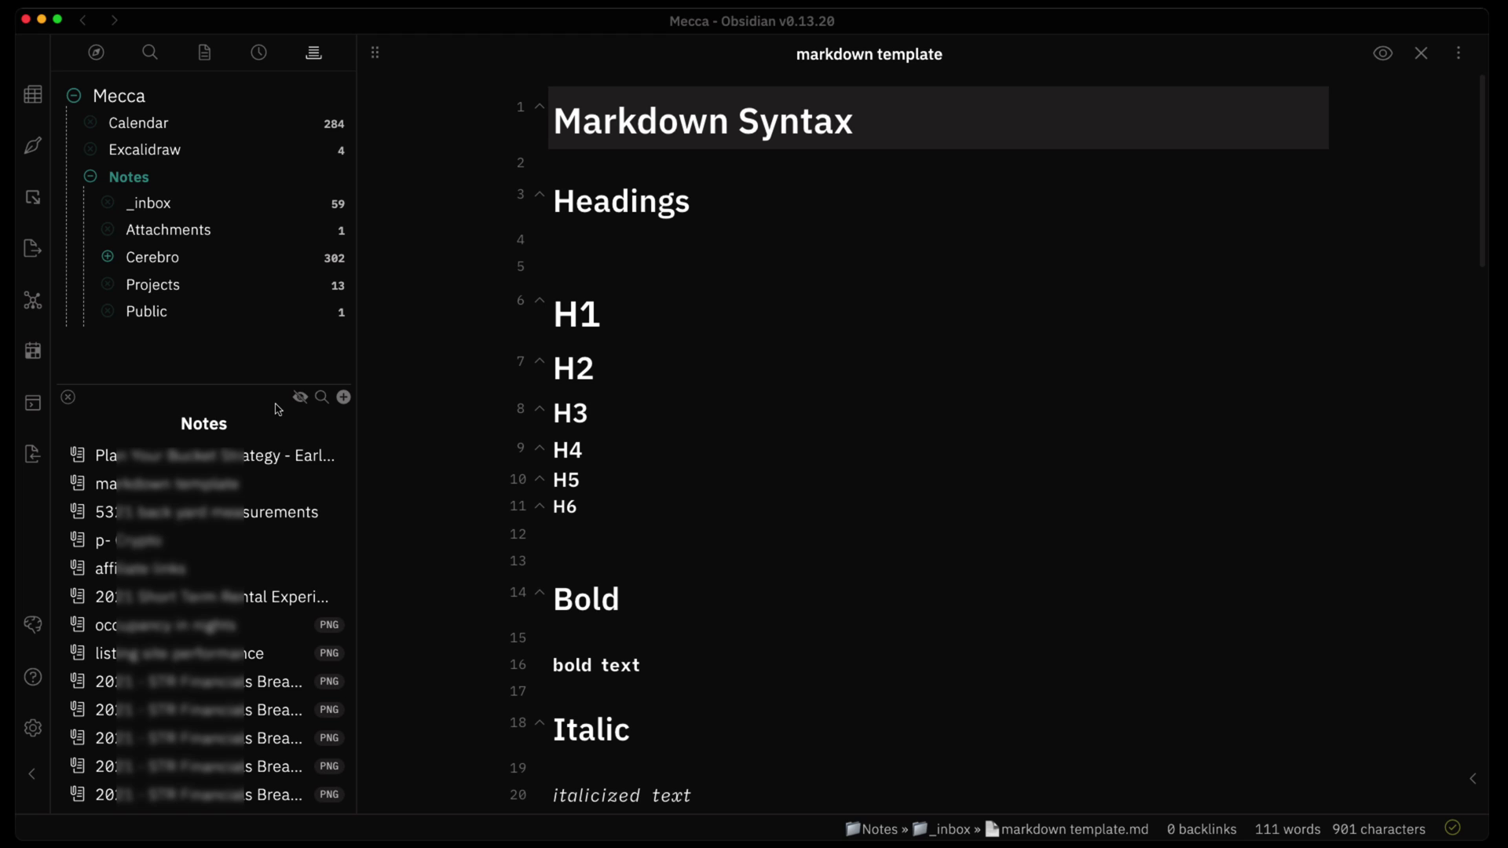
Step: Reopen the plugin's settings and turn Reveal Active File in File Tree Button back on
click(32, 728)
scroll(946, 638, down, 3)
scroll(947, 639, down, 2)
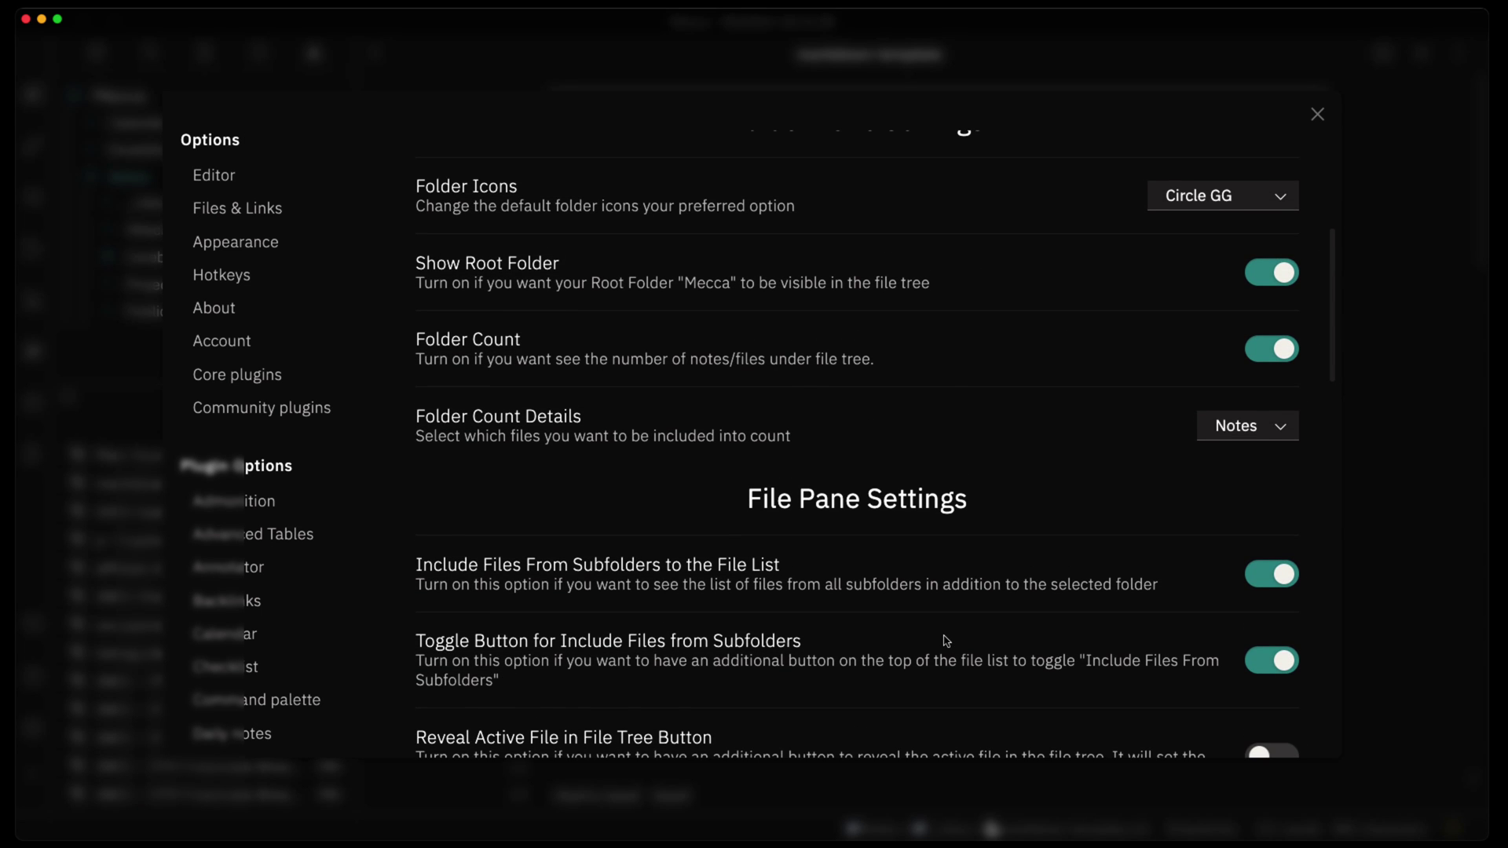
scroll(946, 642, down, 5)
click(1264, 382)
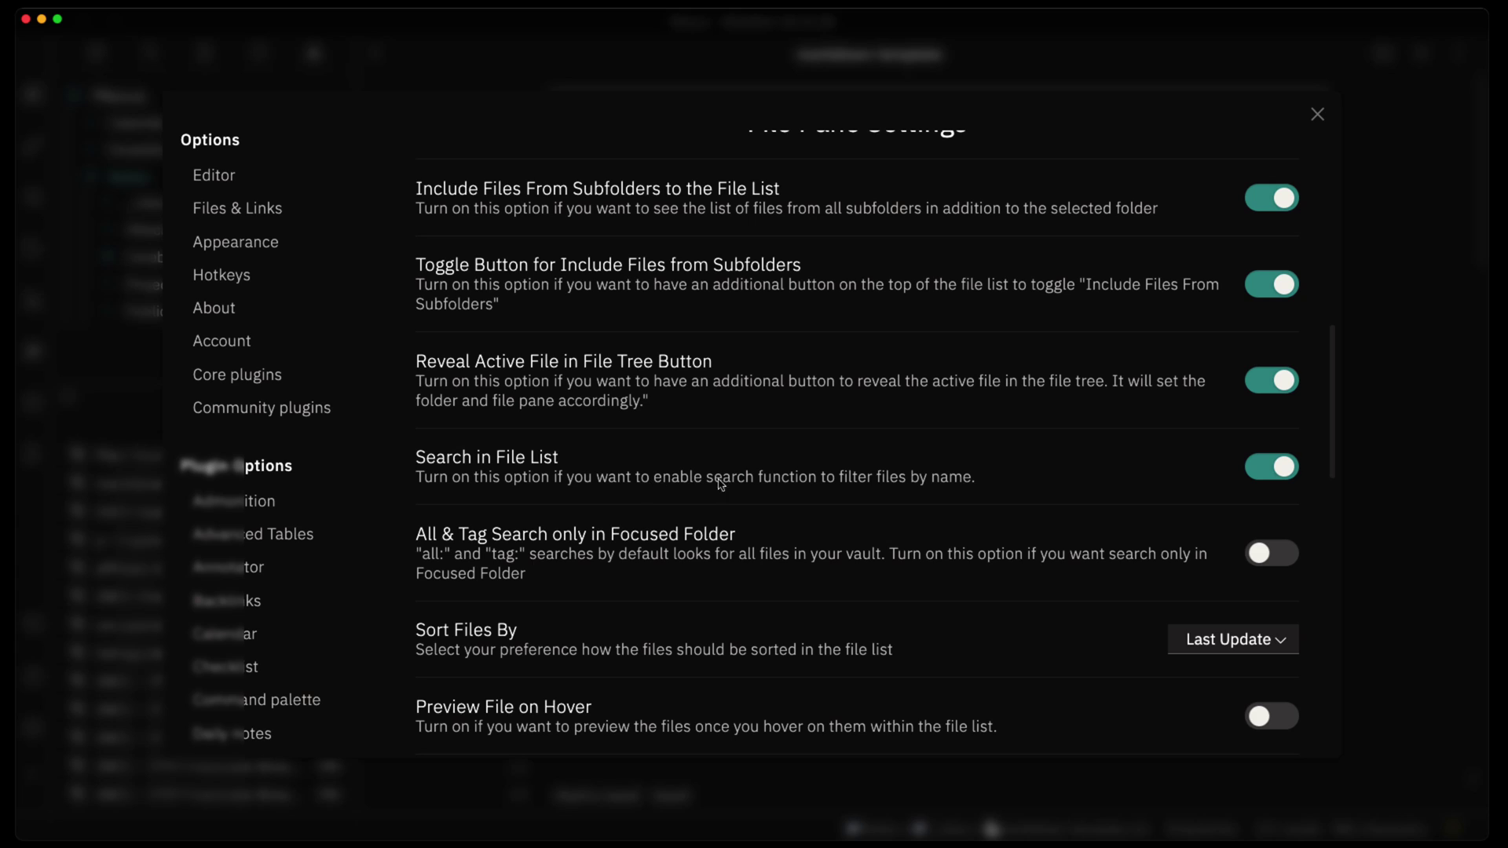
Step: Turn off Search in File List and close the settings to view the file pane
click(1267, 471)
click(1381, 476)
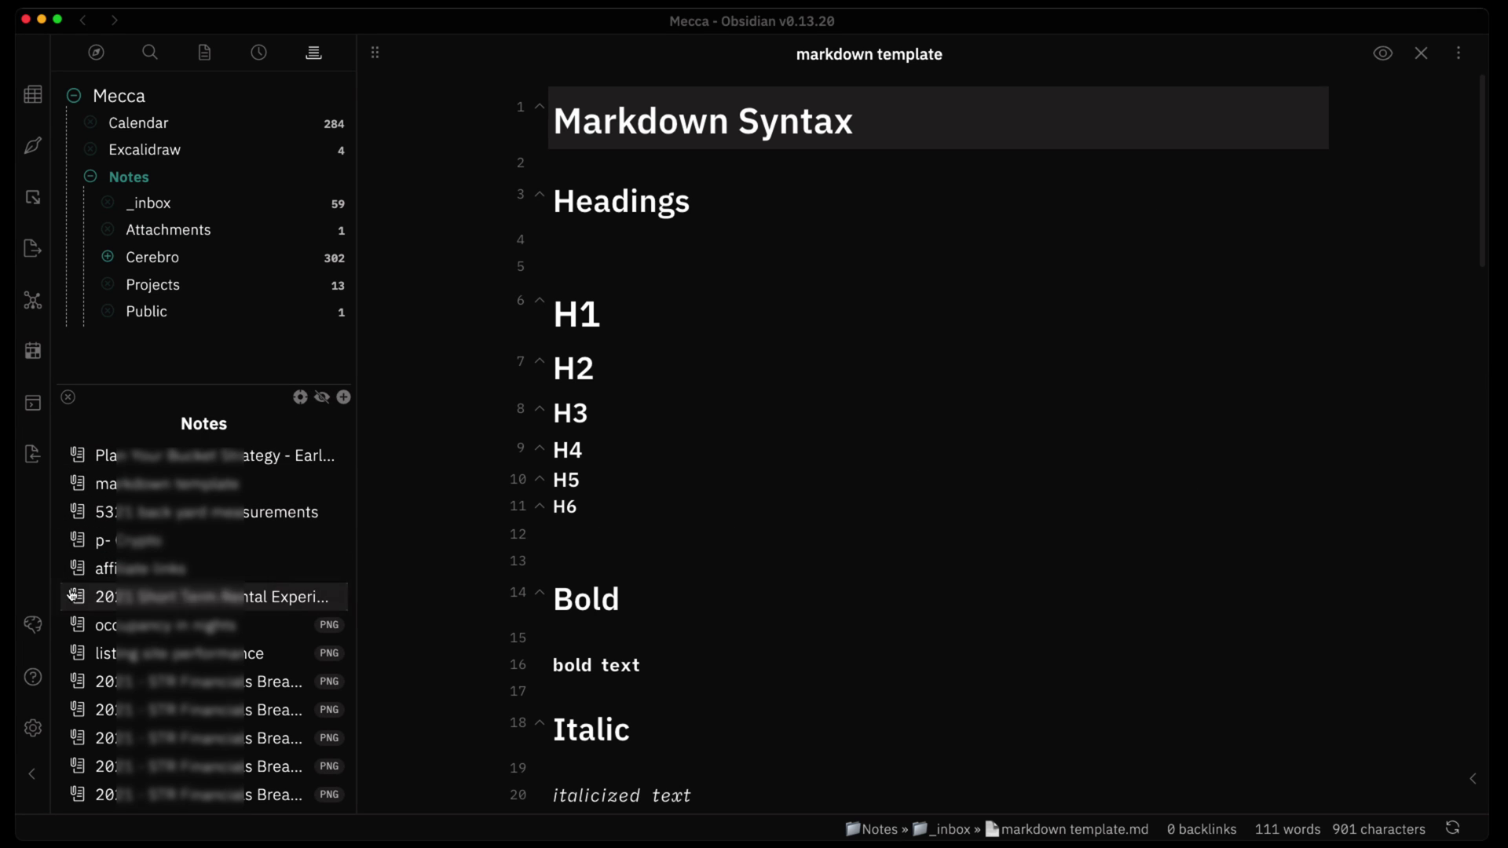
Step: Turn off Include Files From Subfolders, its toggle button and the Reveal Active File button in the File Pane Settings, and close the settings
click(44, 733)
scroll(1161, 623, down, 5)
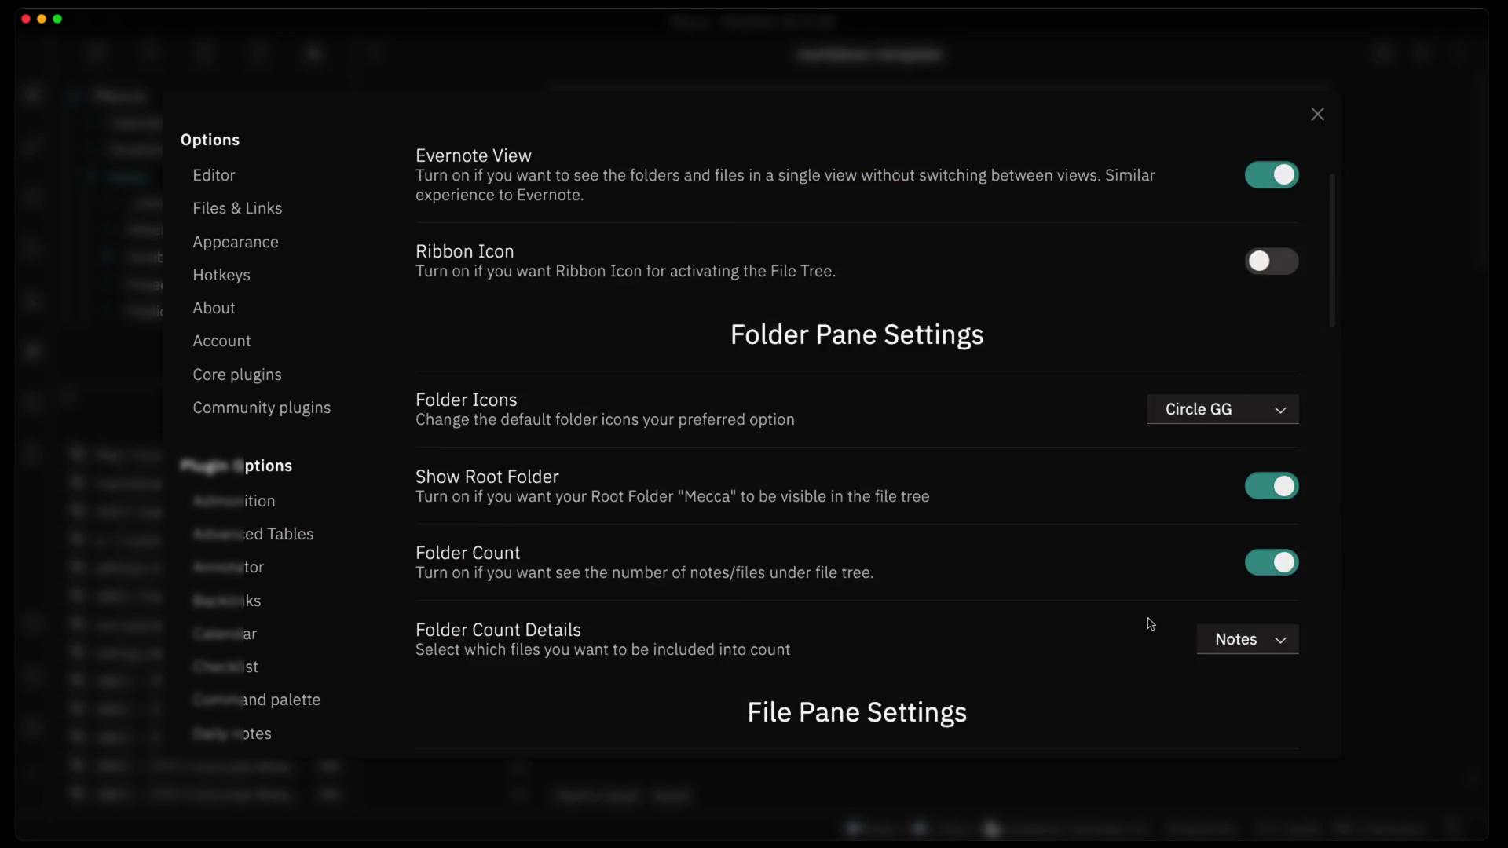
scroll(1149, 623, down, 4)
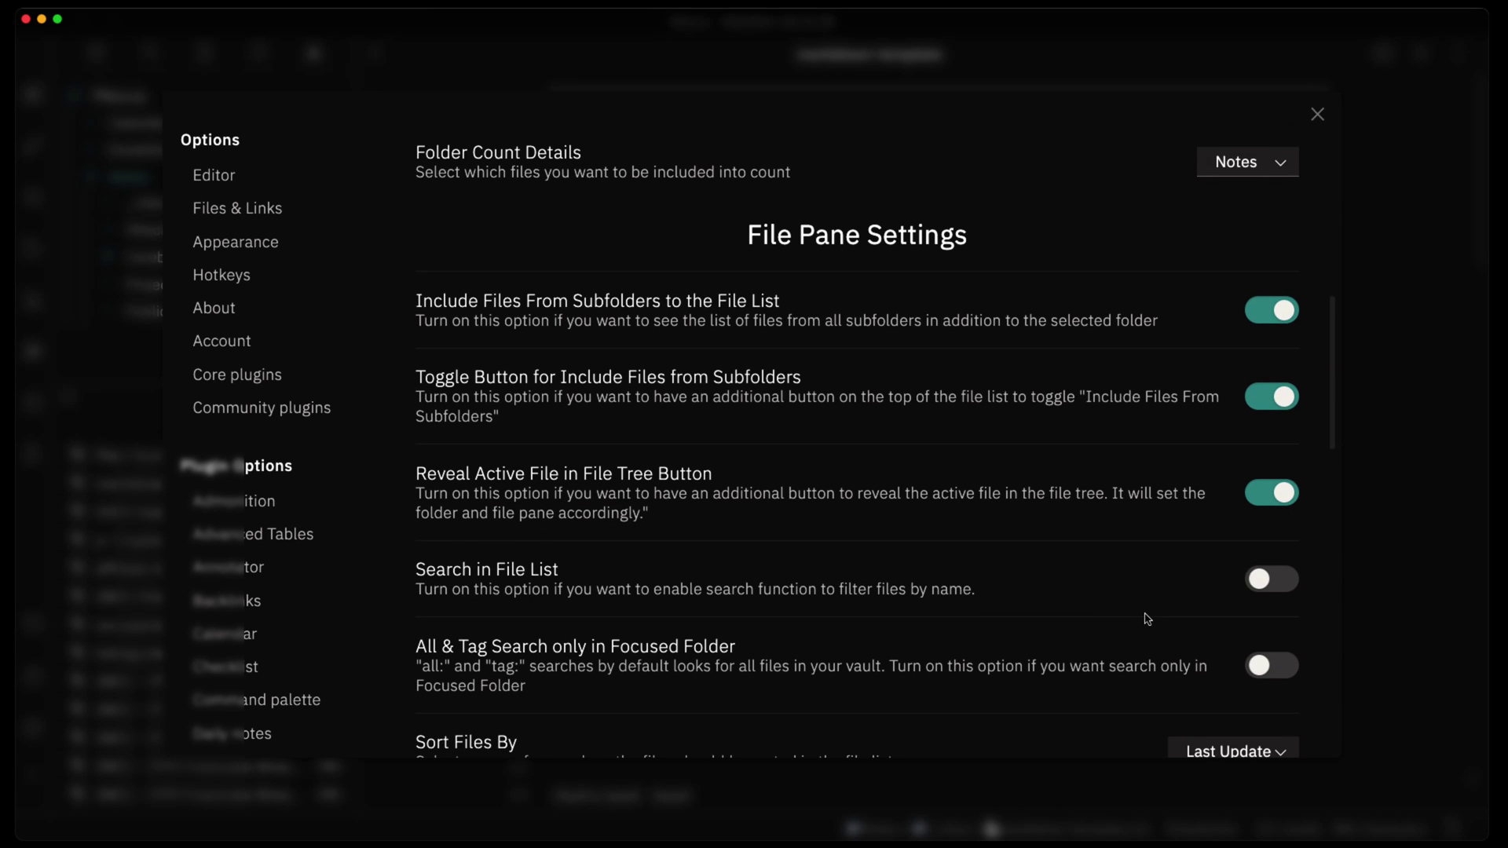
scroll(1148, 616, down, 1)
click(1275, 295)
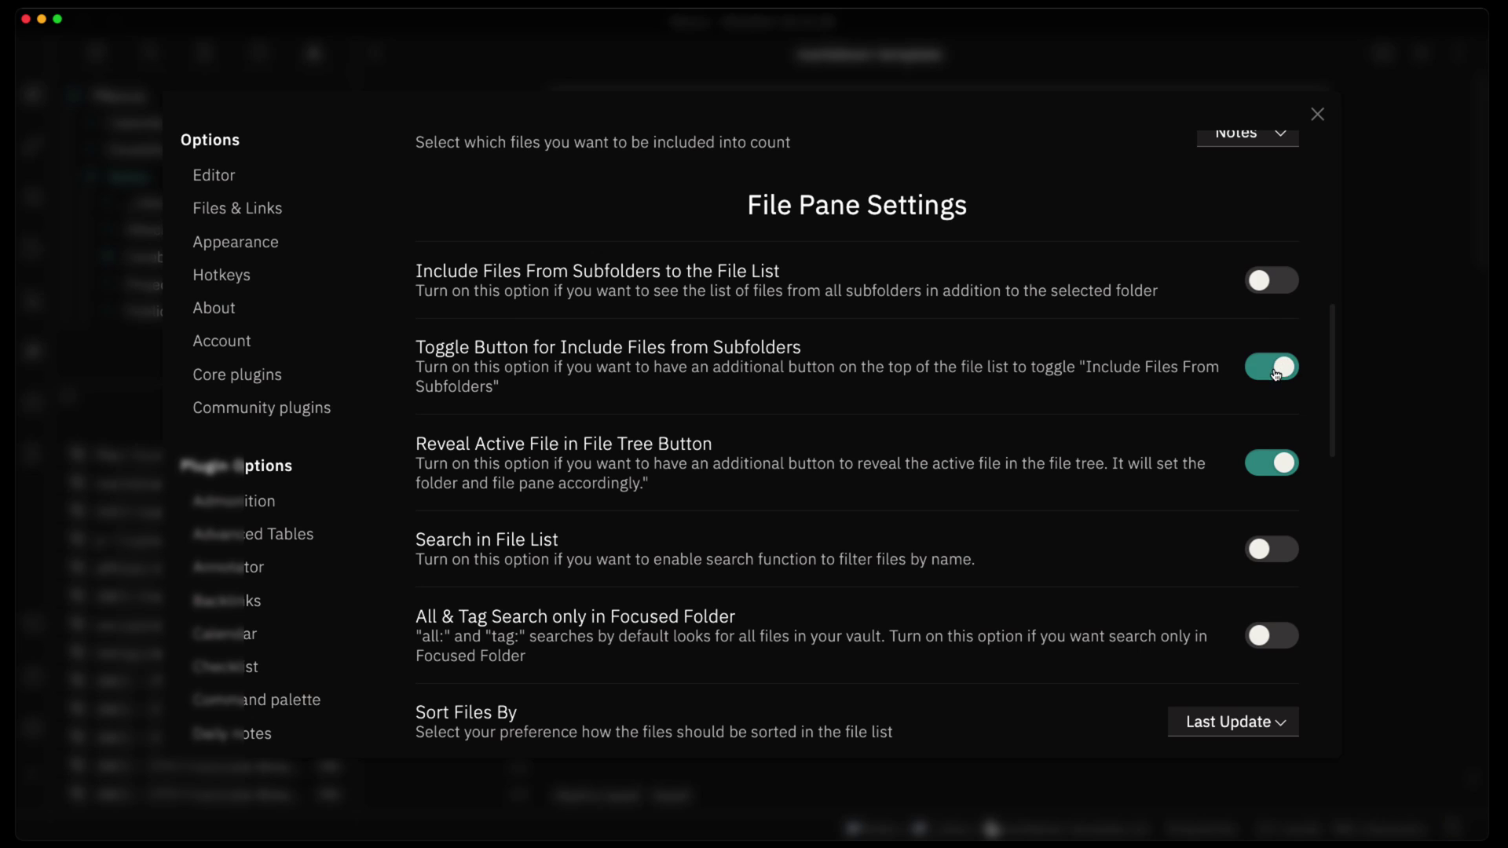
click(1275, 373)
click(1269, 462)
click(1376, 533)
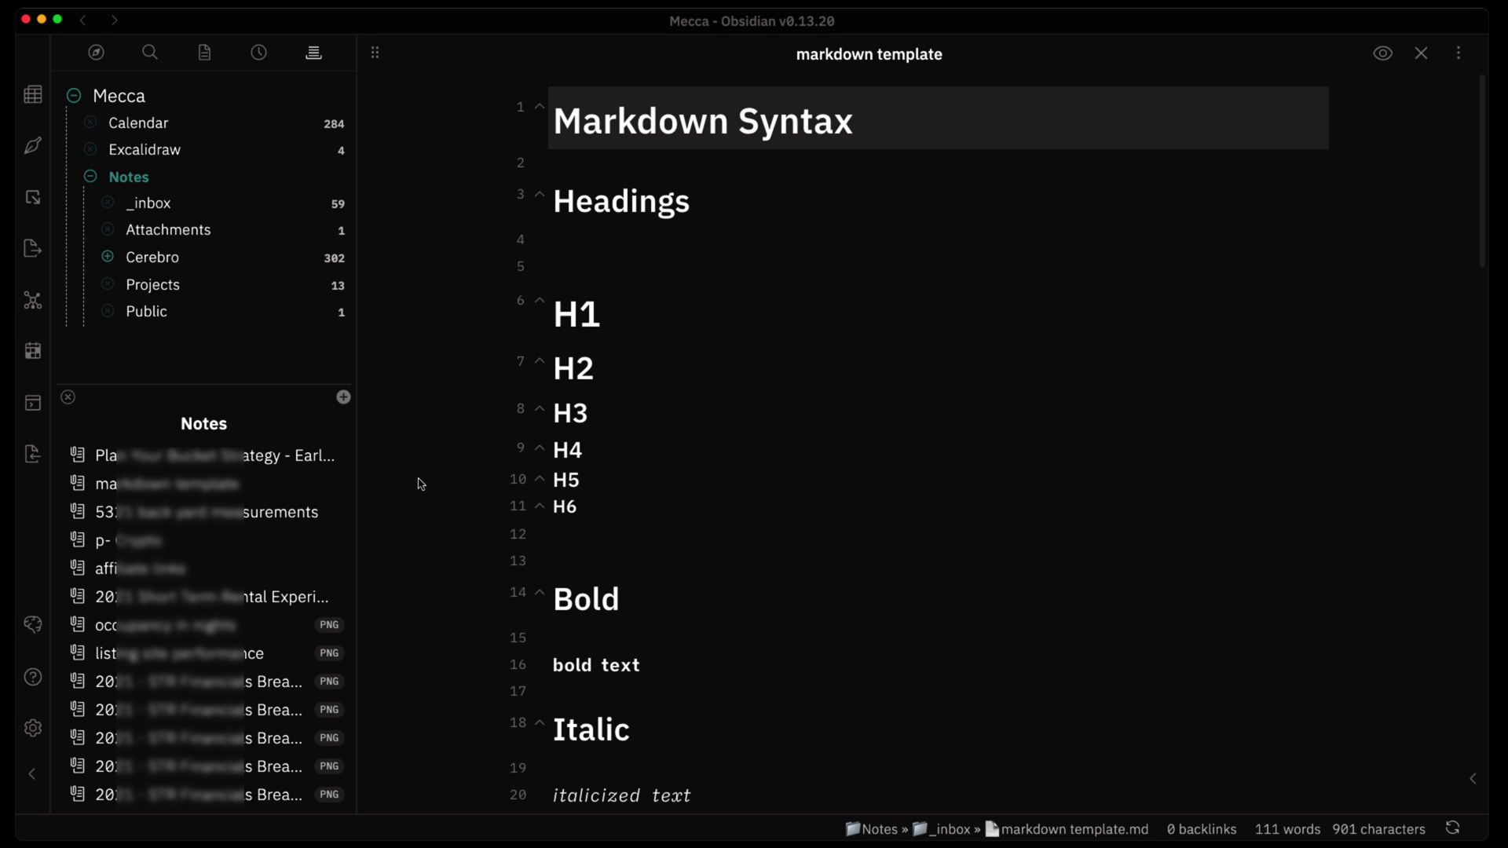
Step: Reopen the plugin's settings, look at the choices for Sort Files By, and dismiss them without picking another one
scroll(204, 620, down, 5)
scroll(204, 620, up, 5)
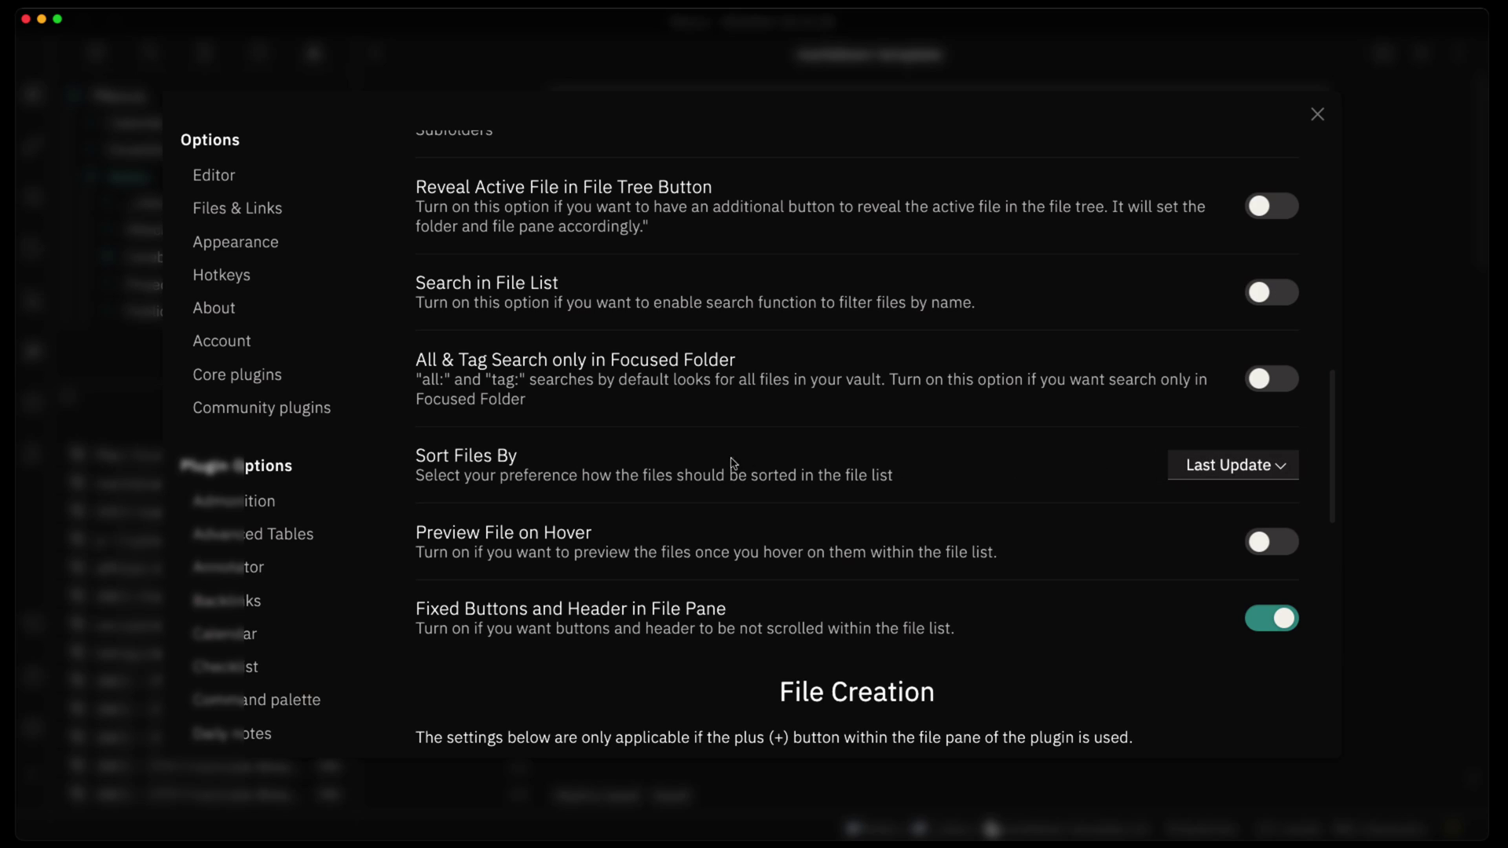
click(1222, 466)
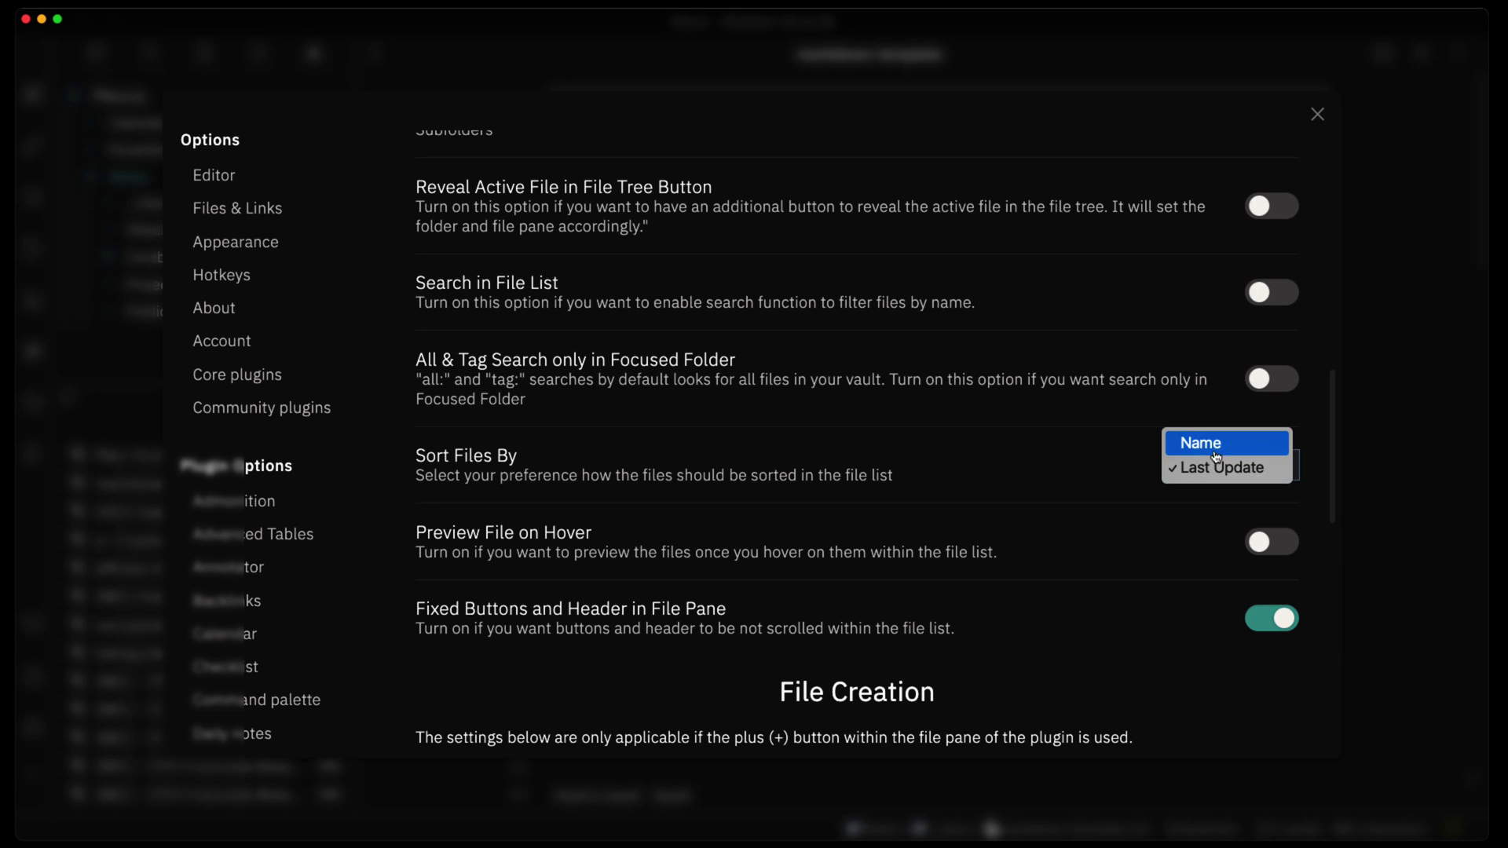
click(1009, 479)
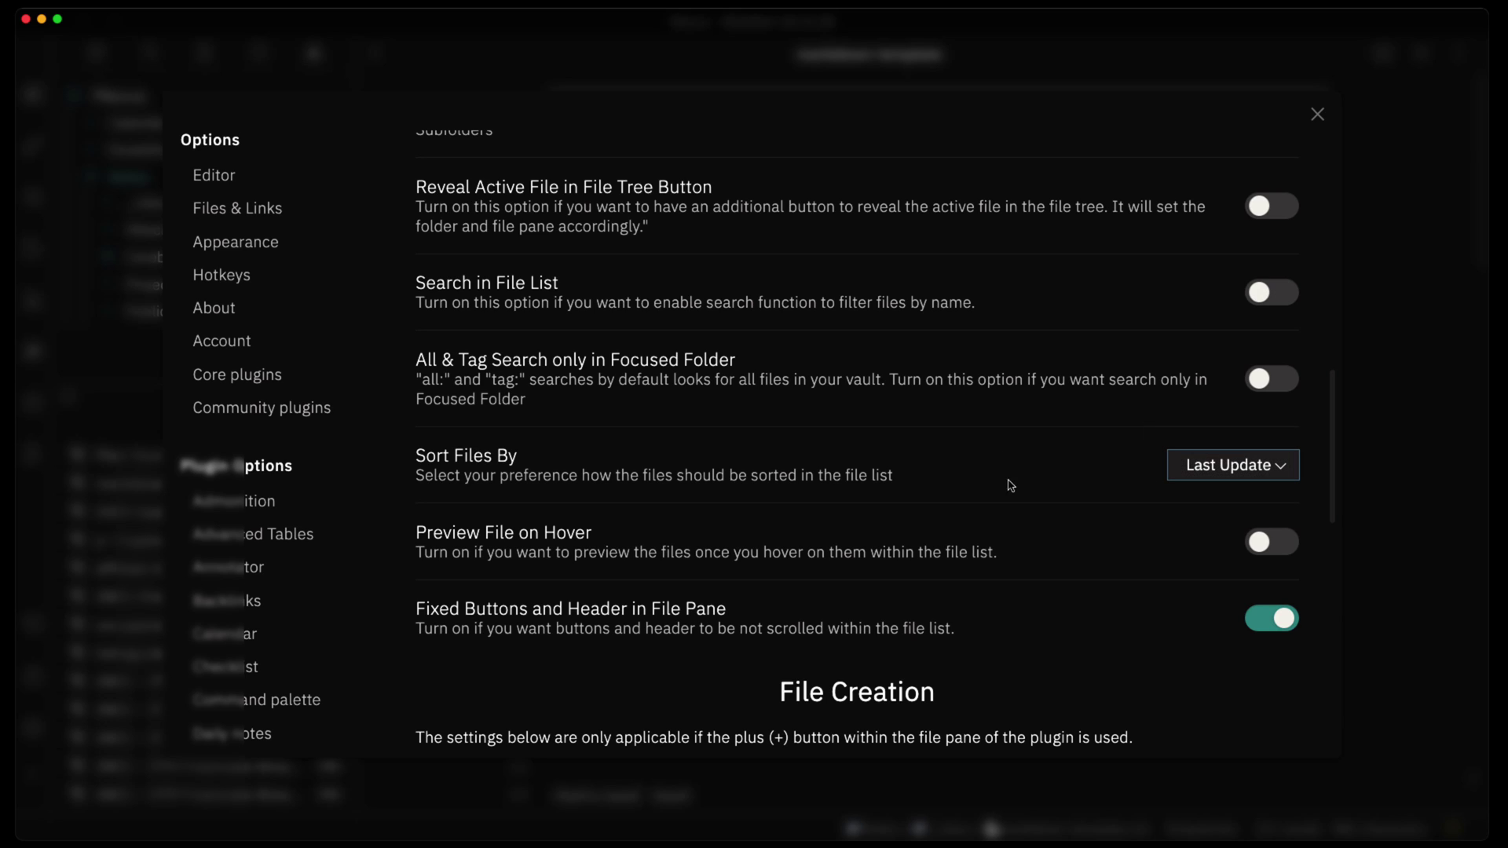
Step: Turn on Preview File on Hover in the File Pane Settings and close the settings
scroll(881, 581, down, 1)
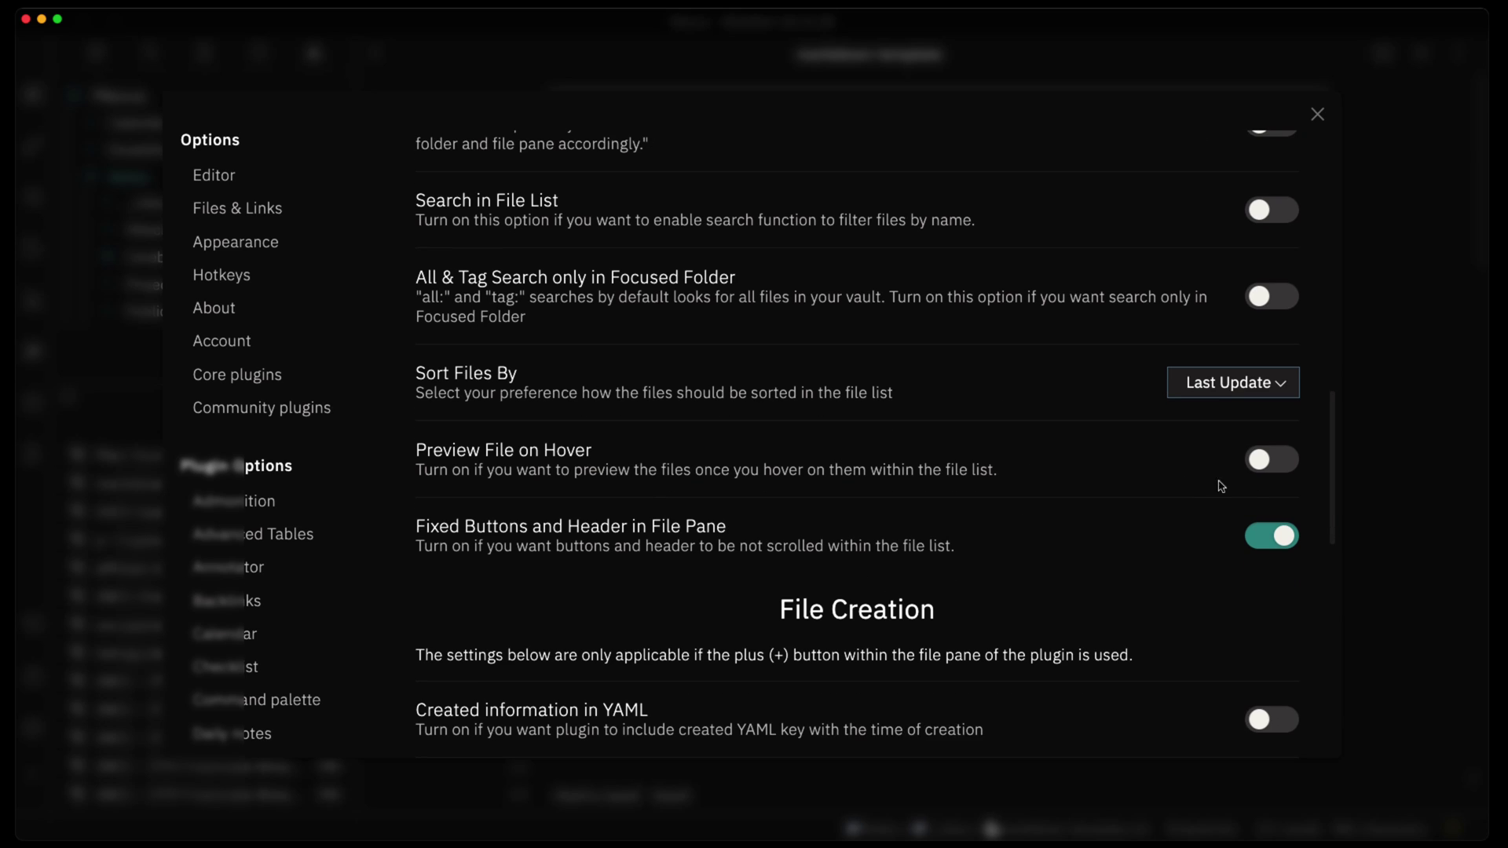
click(1272, 460)
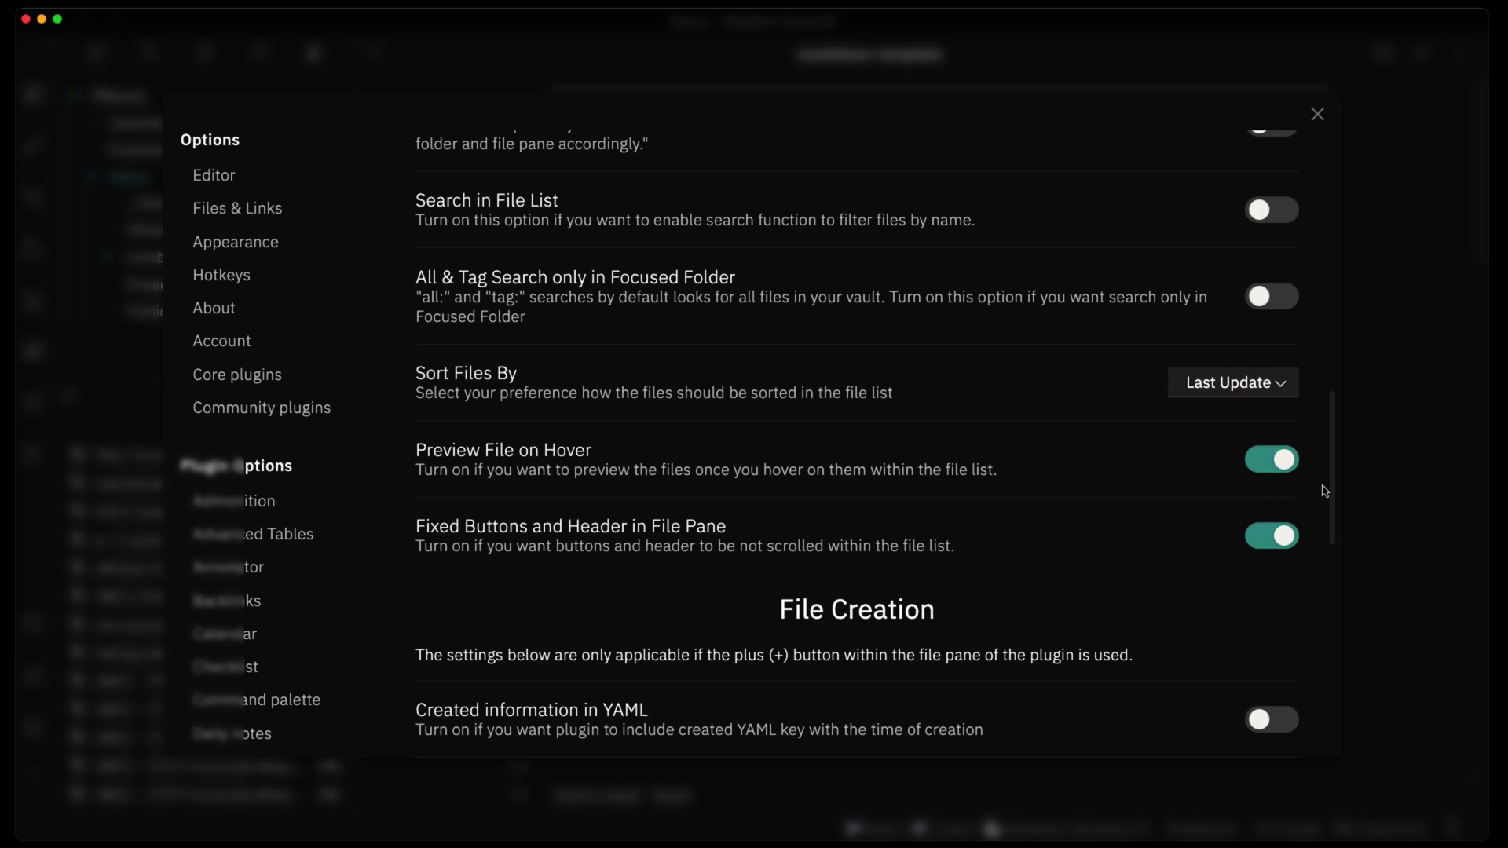
click(1386, 256)
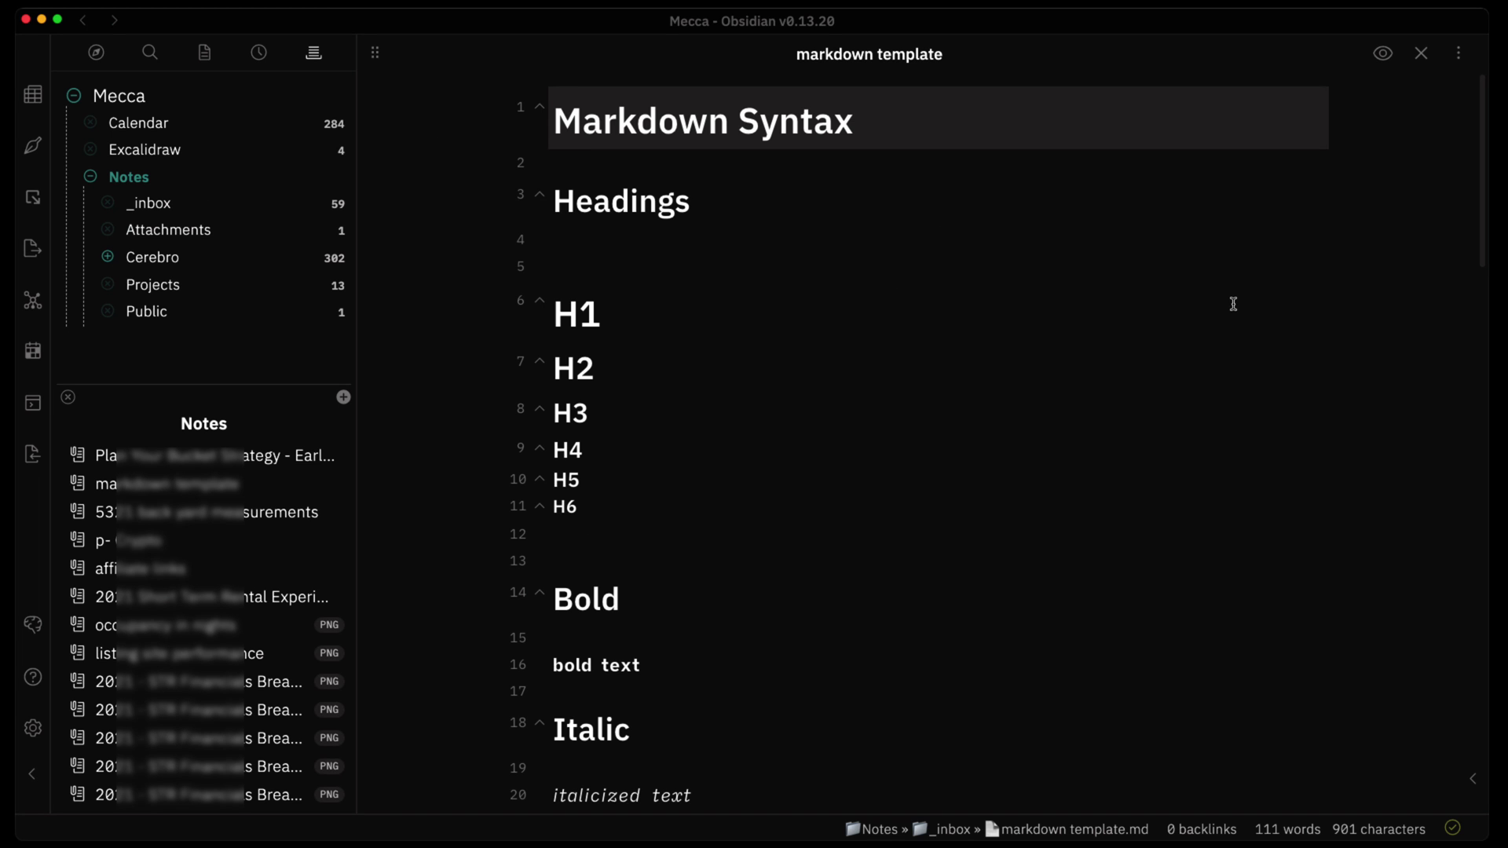
Step: Preview the markdown template note from the file list and look through its contents down to the code block
mouse_move(277, 492)
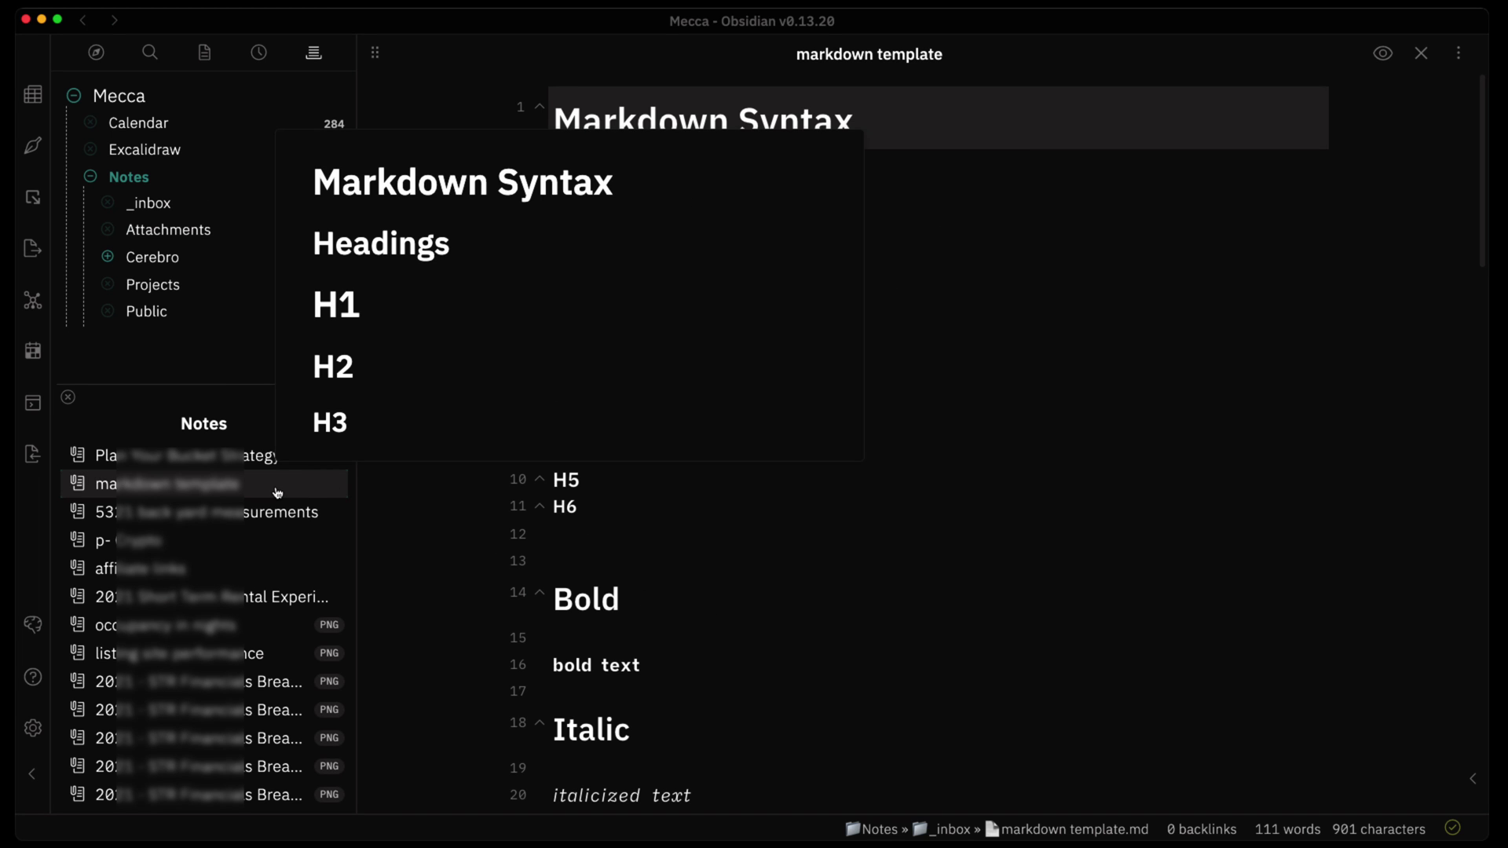
scroll(640, 358, down, 10)
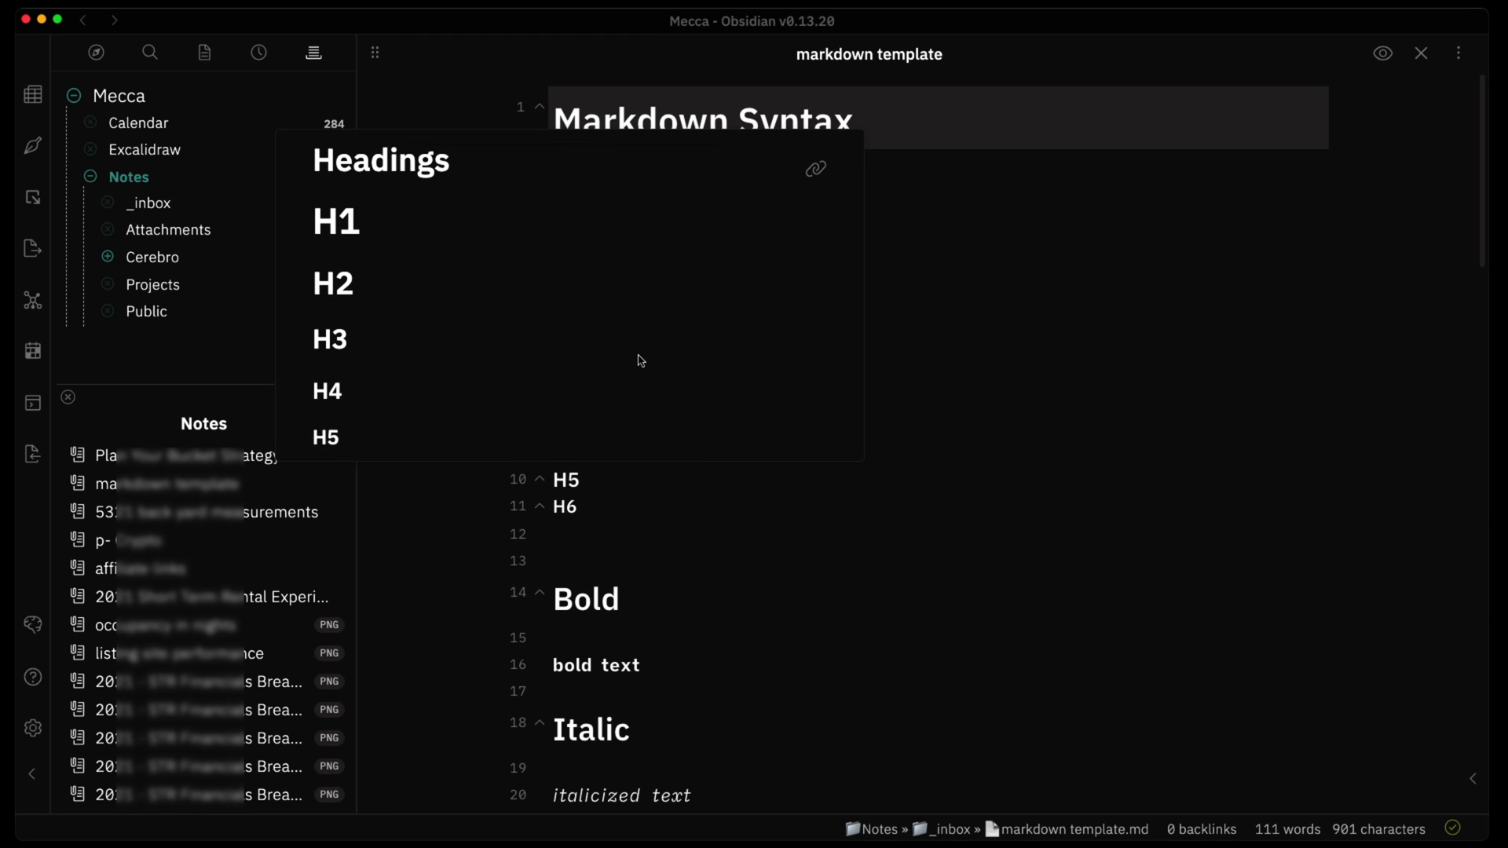
scroll(641, 359, down, 15)
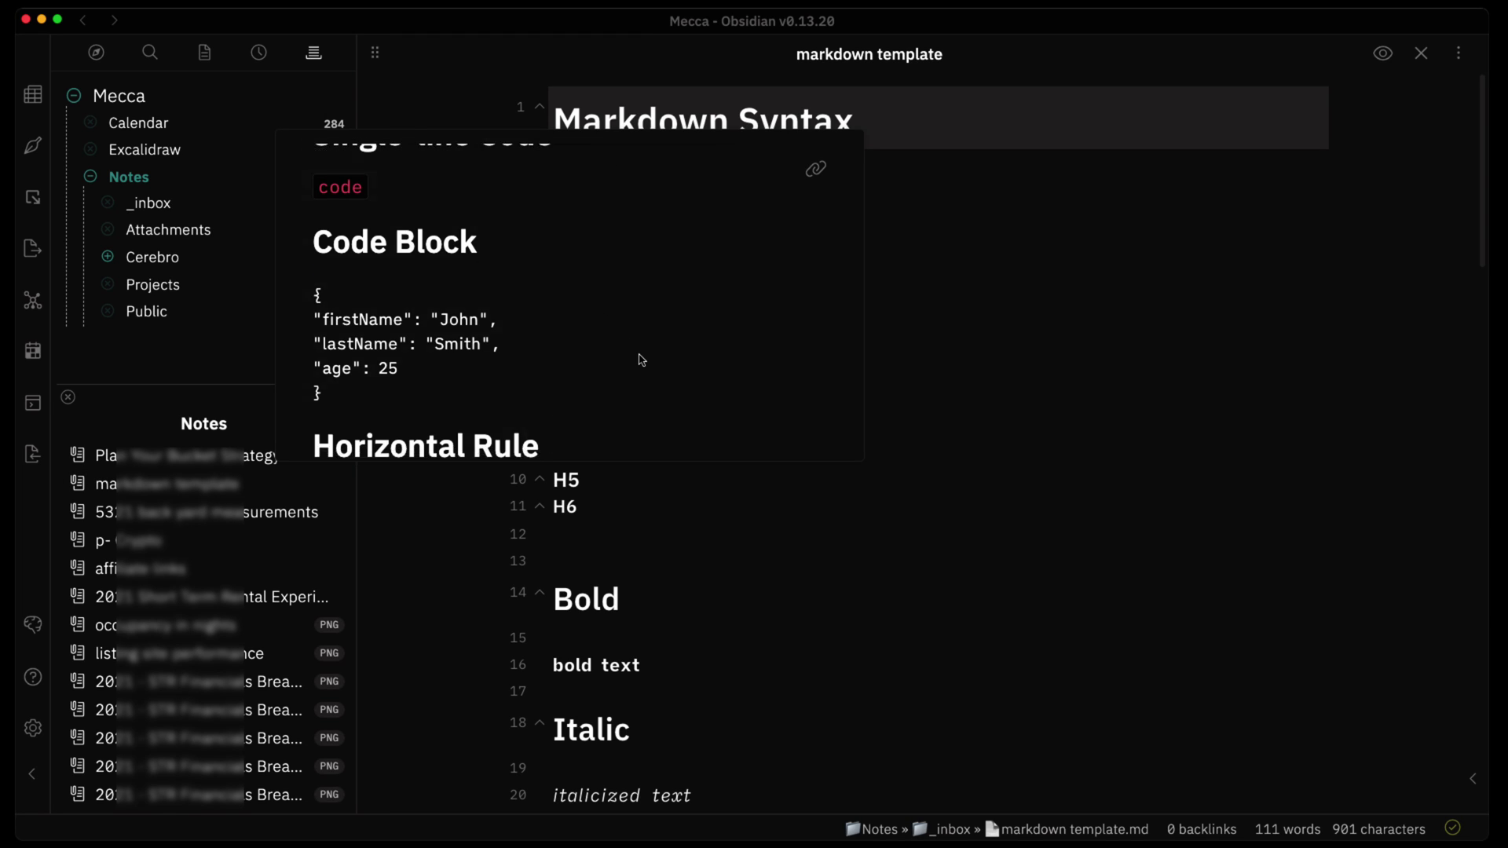
Step: Turn Preview File on Hover back off, turn off Fixed Buttons and Header in File Pane, and close the settings
scroll(641, 360, down, 6)
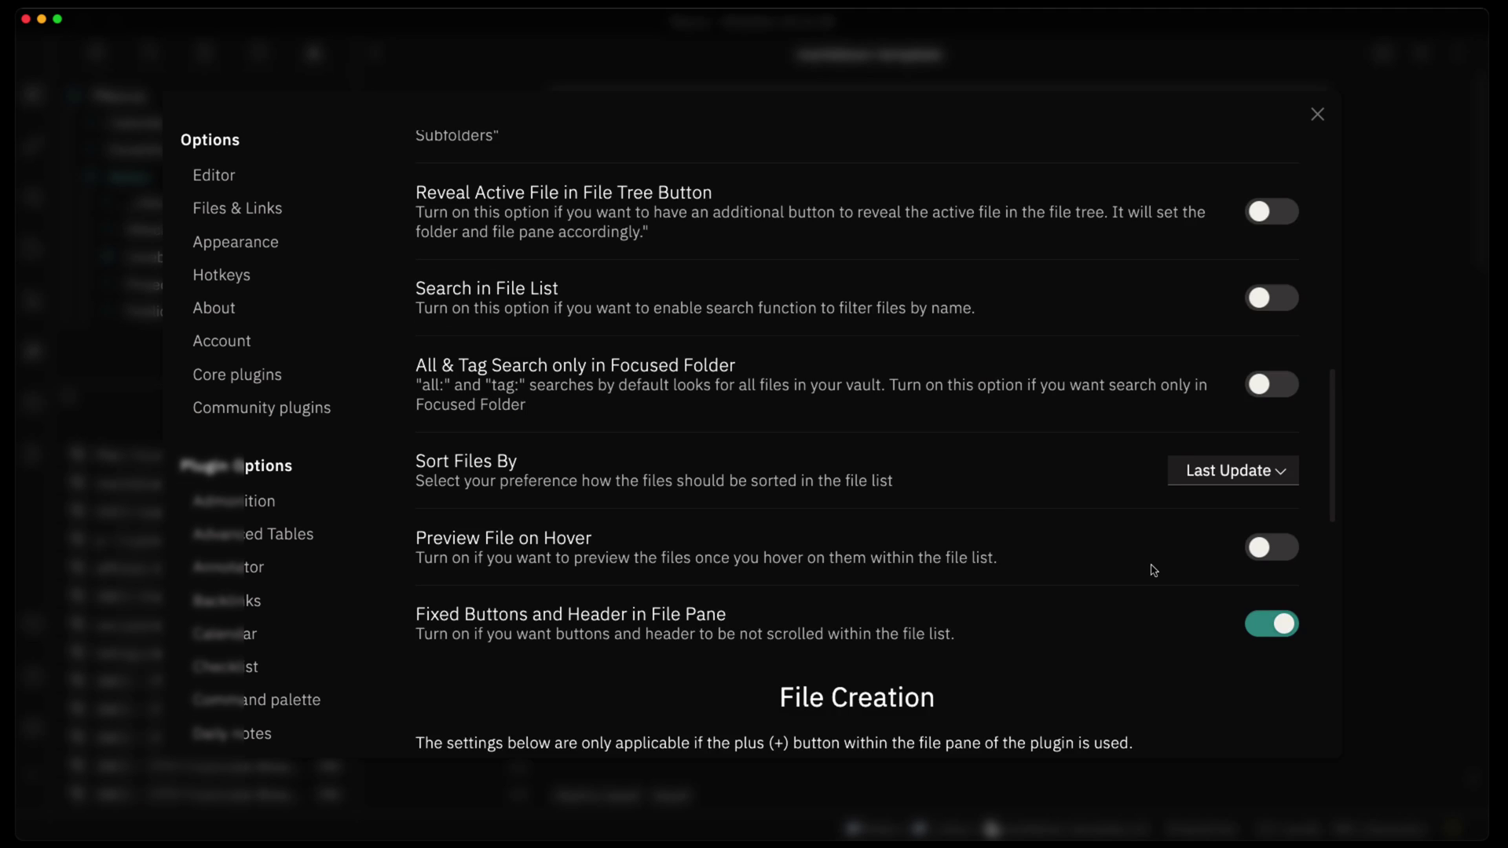
scroll(1154, 569, down, 4)
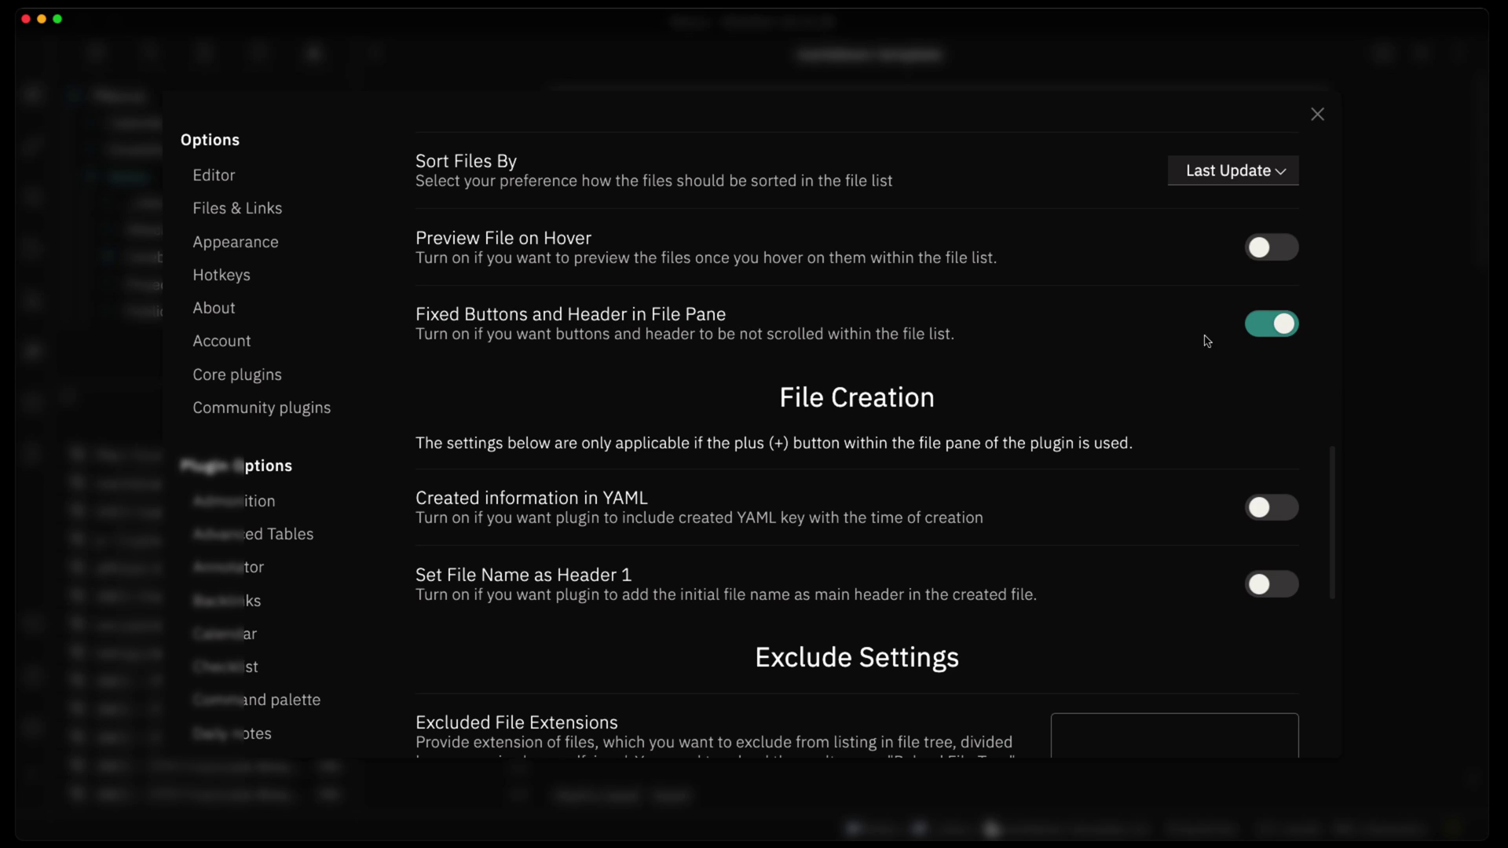
click(1272, 325)
key(Escape)
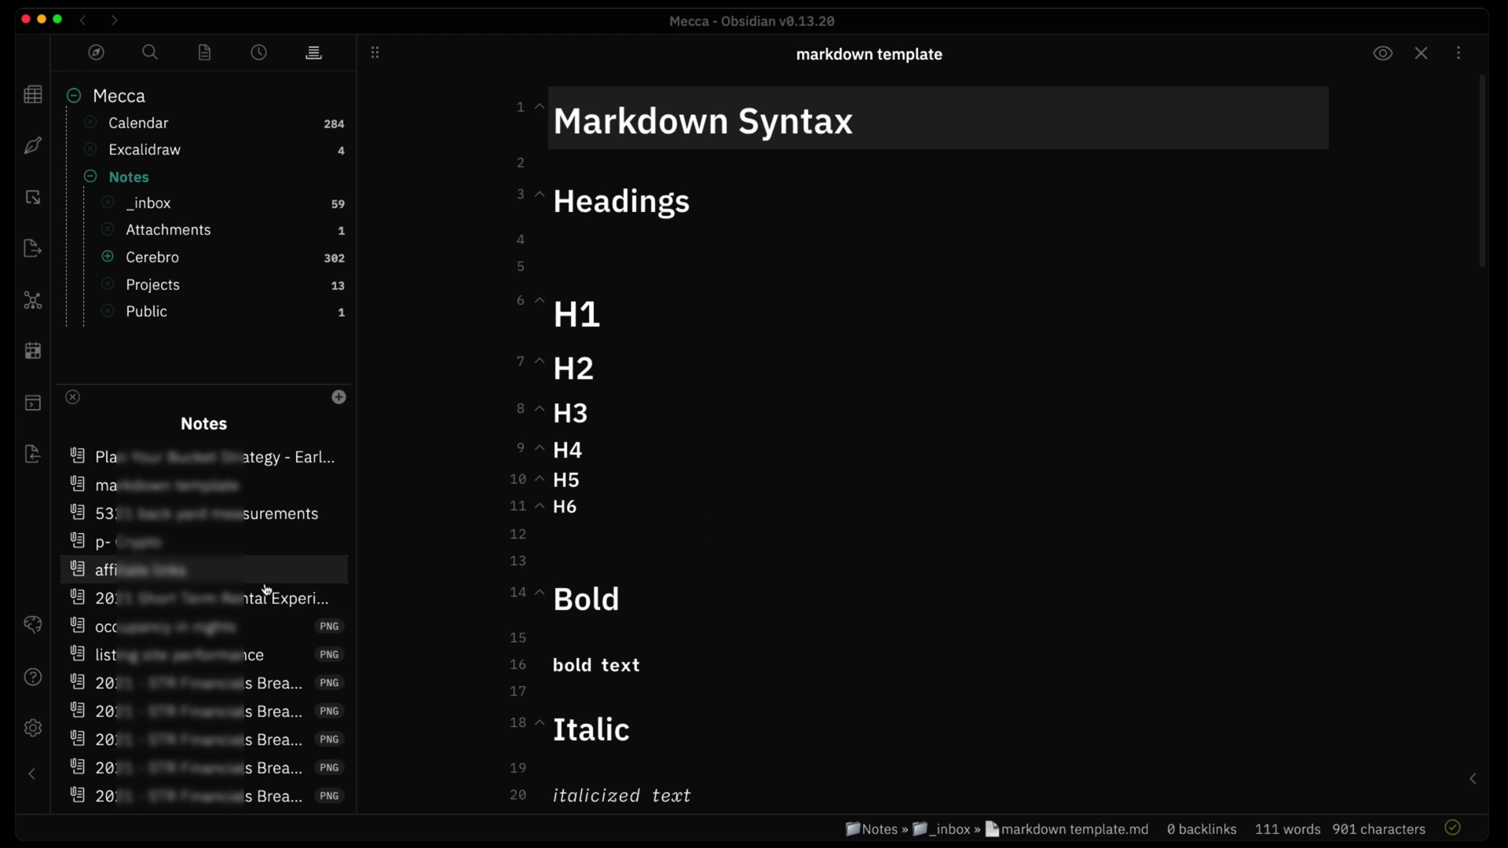
Step: Scroll the Notes file list down and up to examine how its header and buttons behave
scroll(195, 573, down, 2)
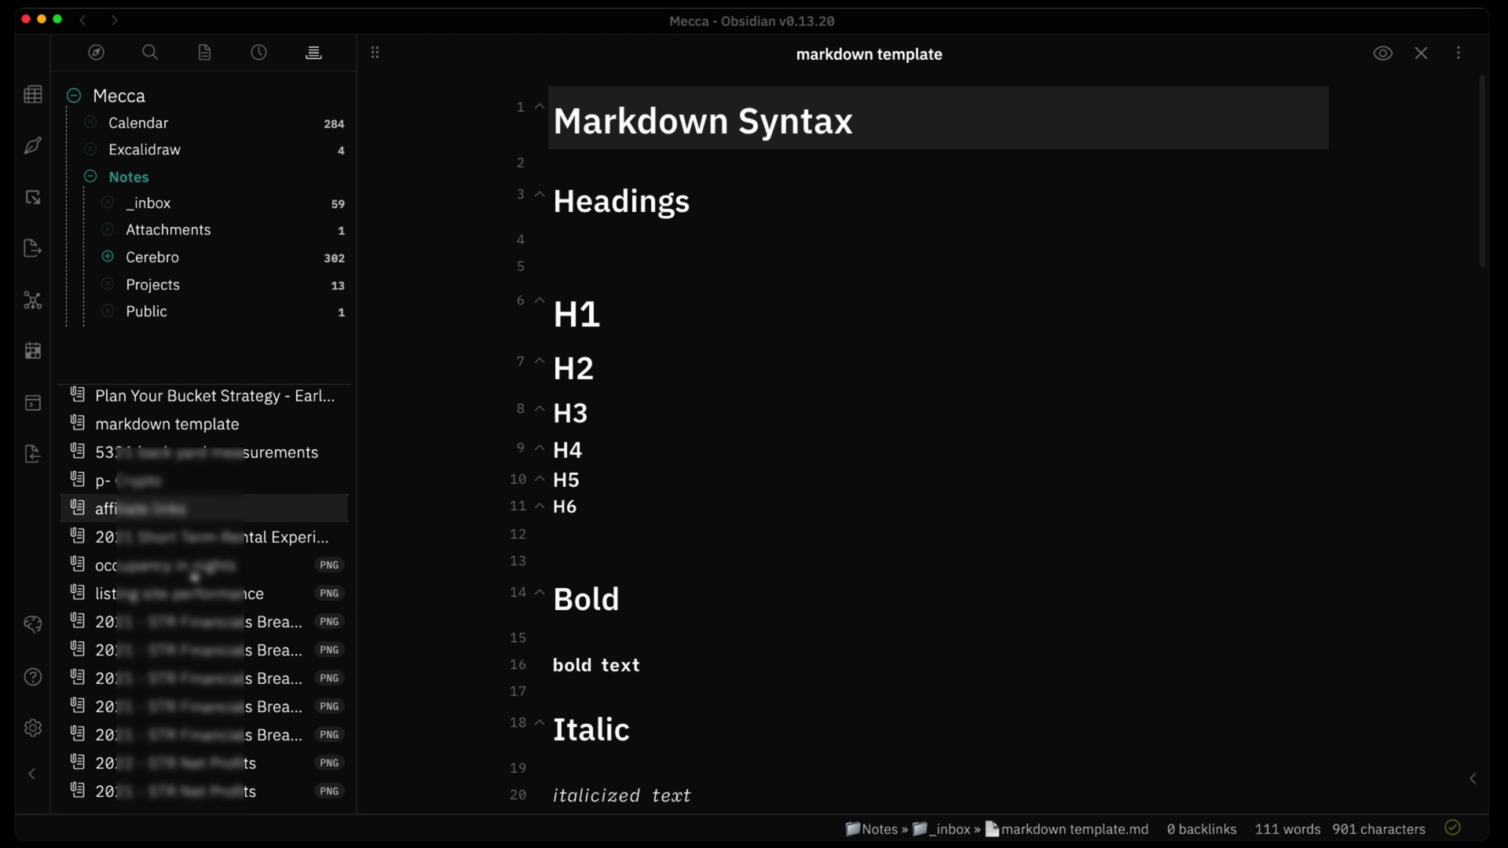
scroll(192, 577, up, 2)
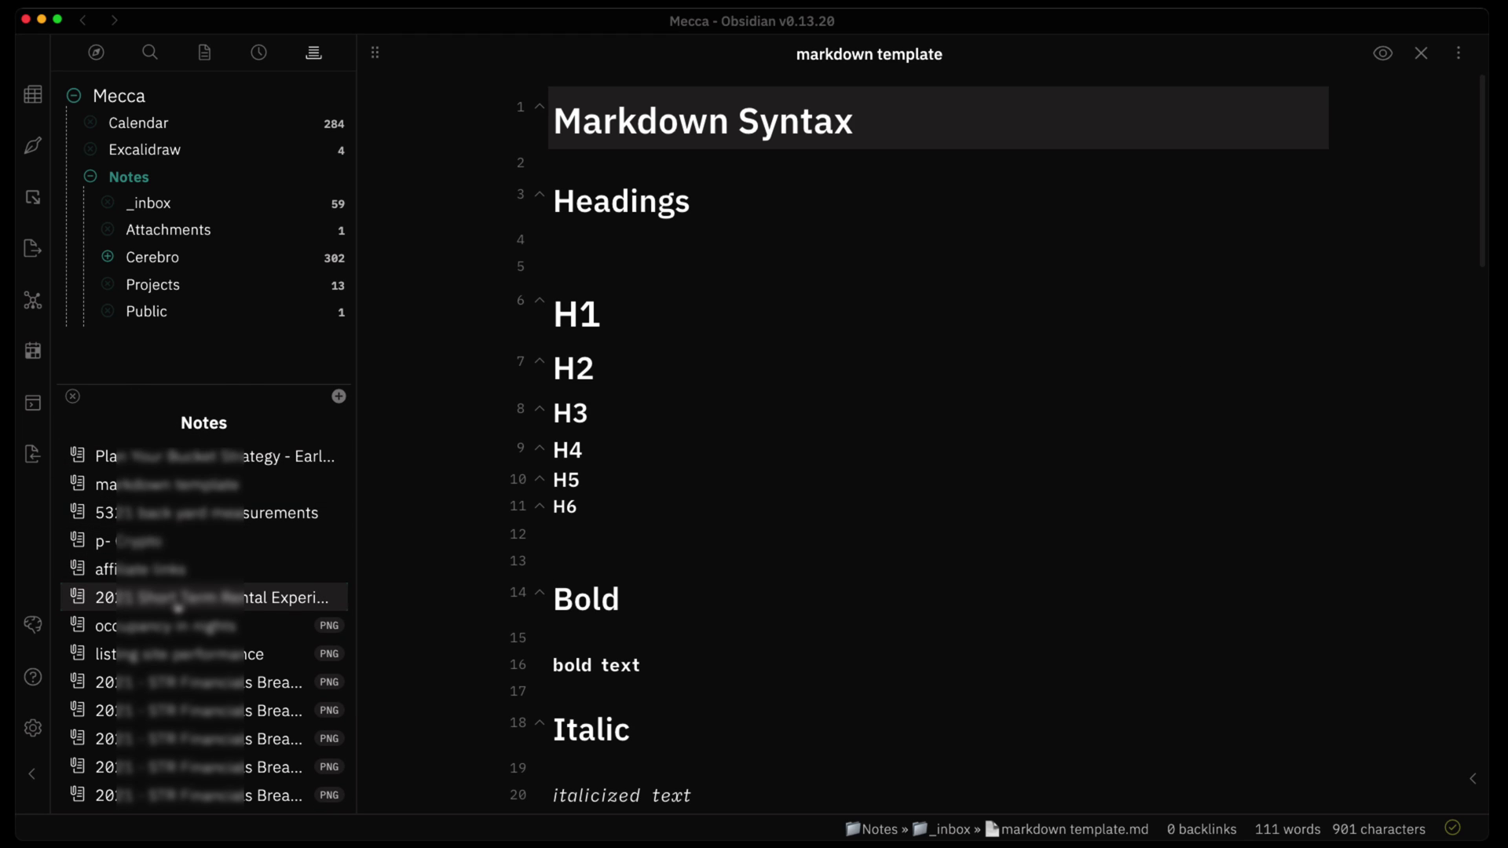
scroll(178, 607, down, 2)
scroll(179, 607, down, 5)
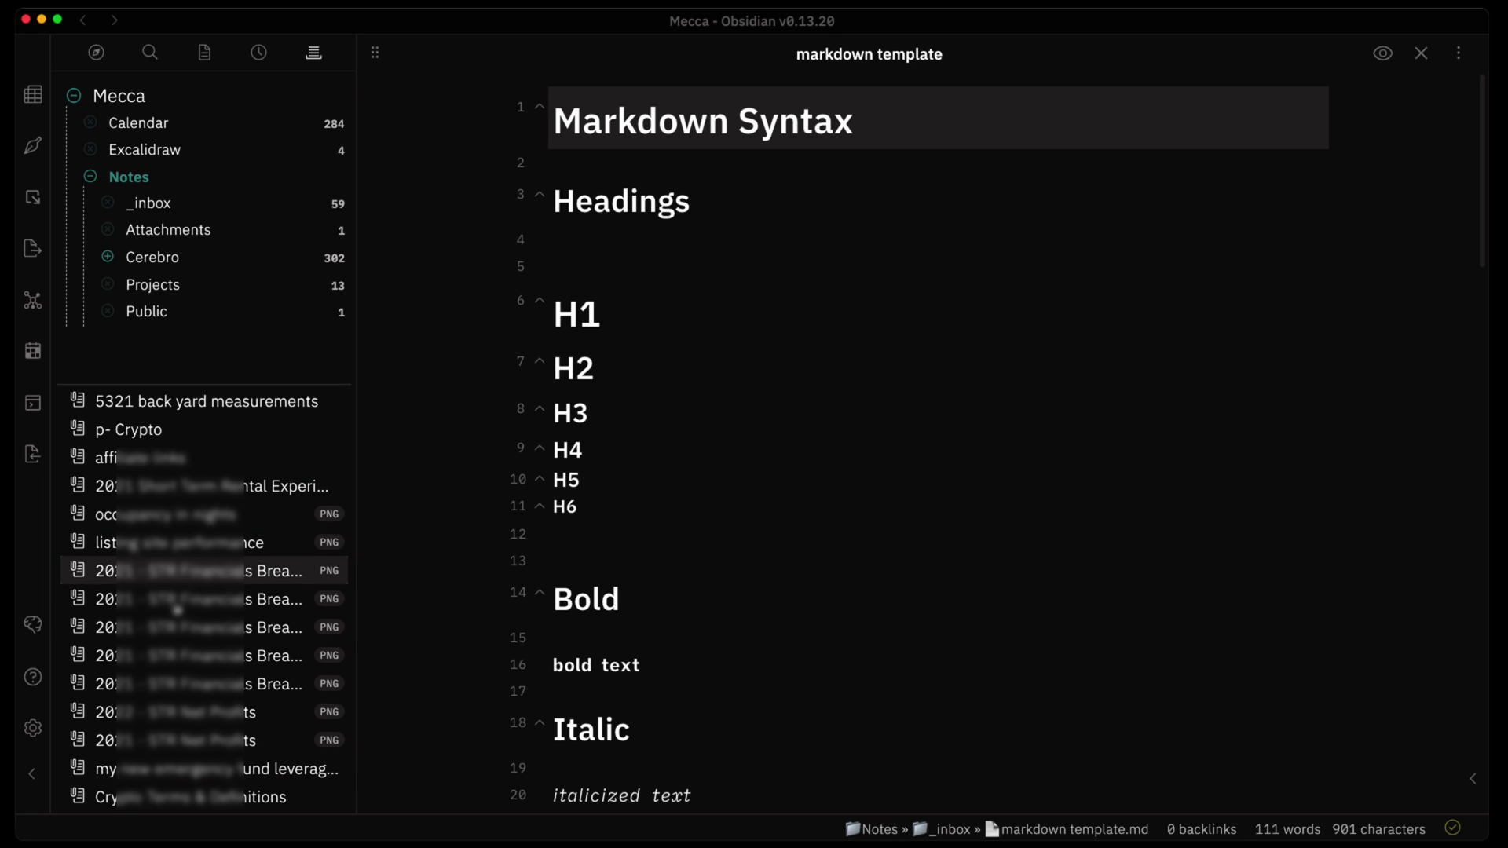
scroll(178, 609, down, 5)
scroll(162, 426, up, 8)
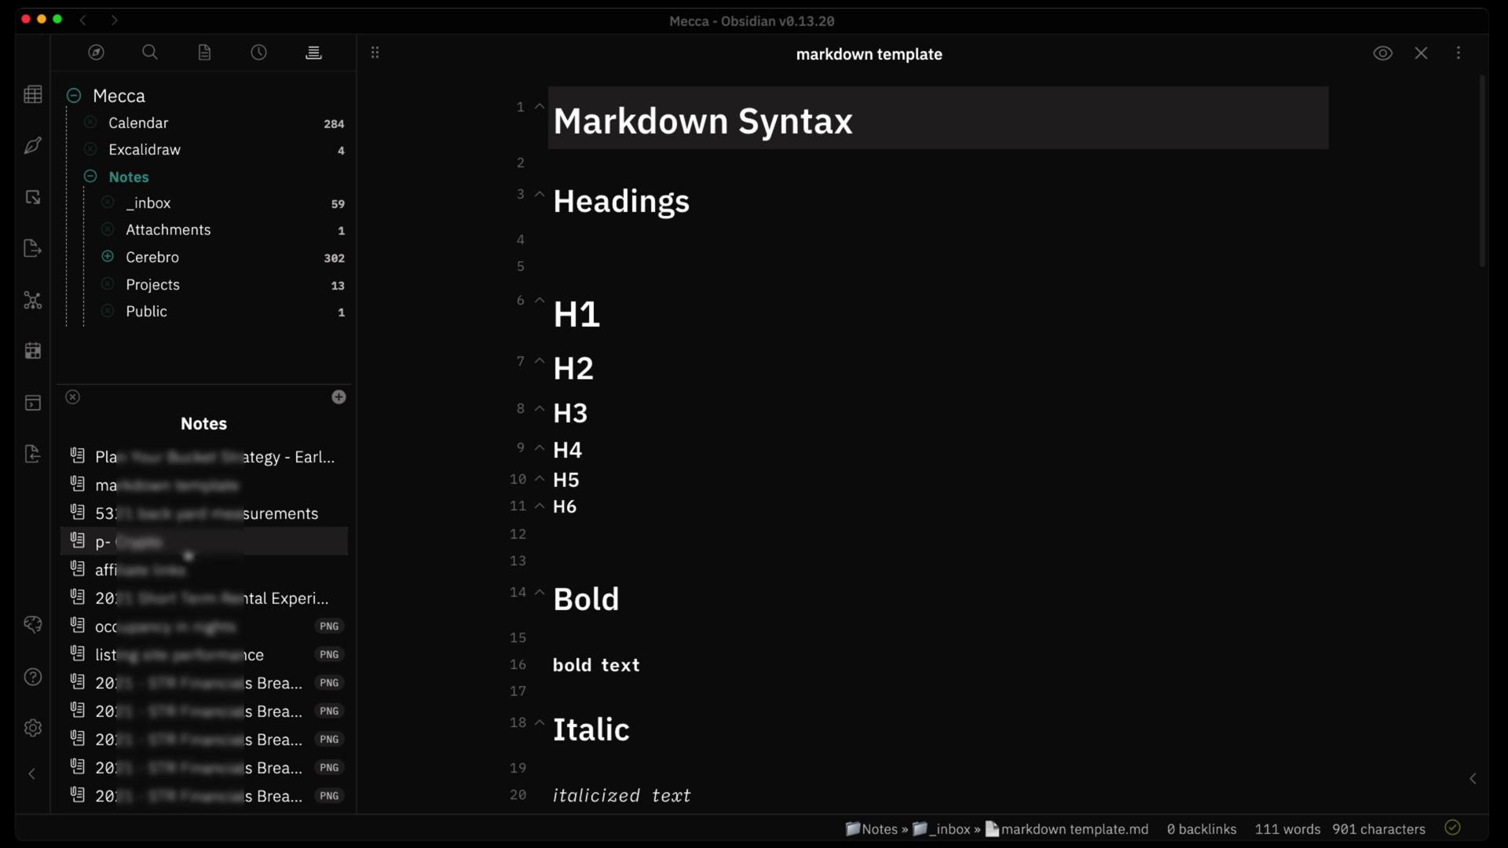
scroll(190, 591, down, 8)
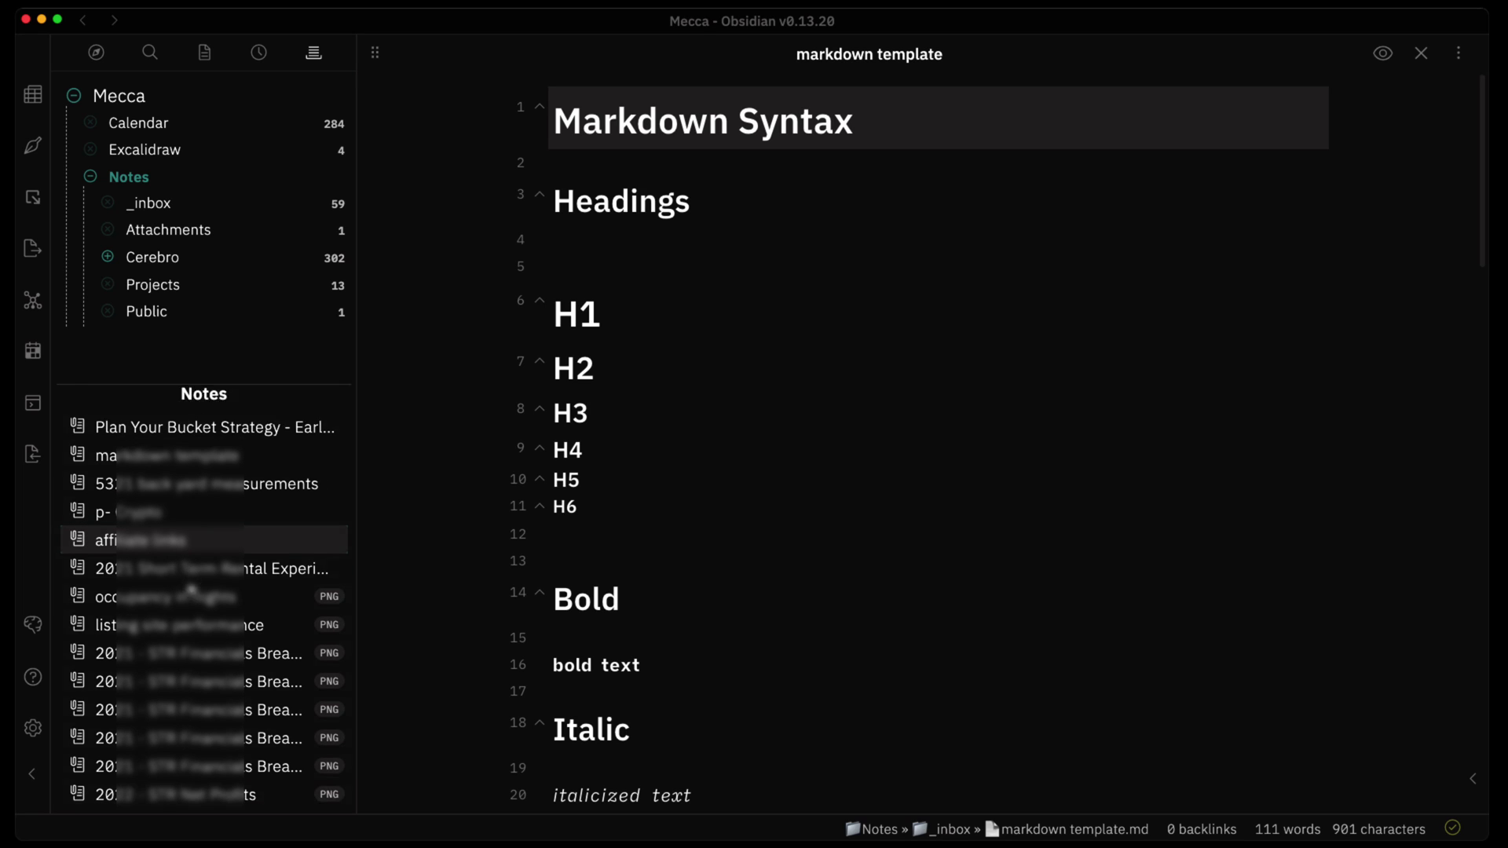
scroll(190, 590, up, 8)
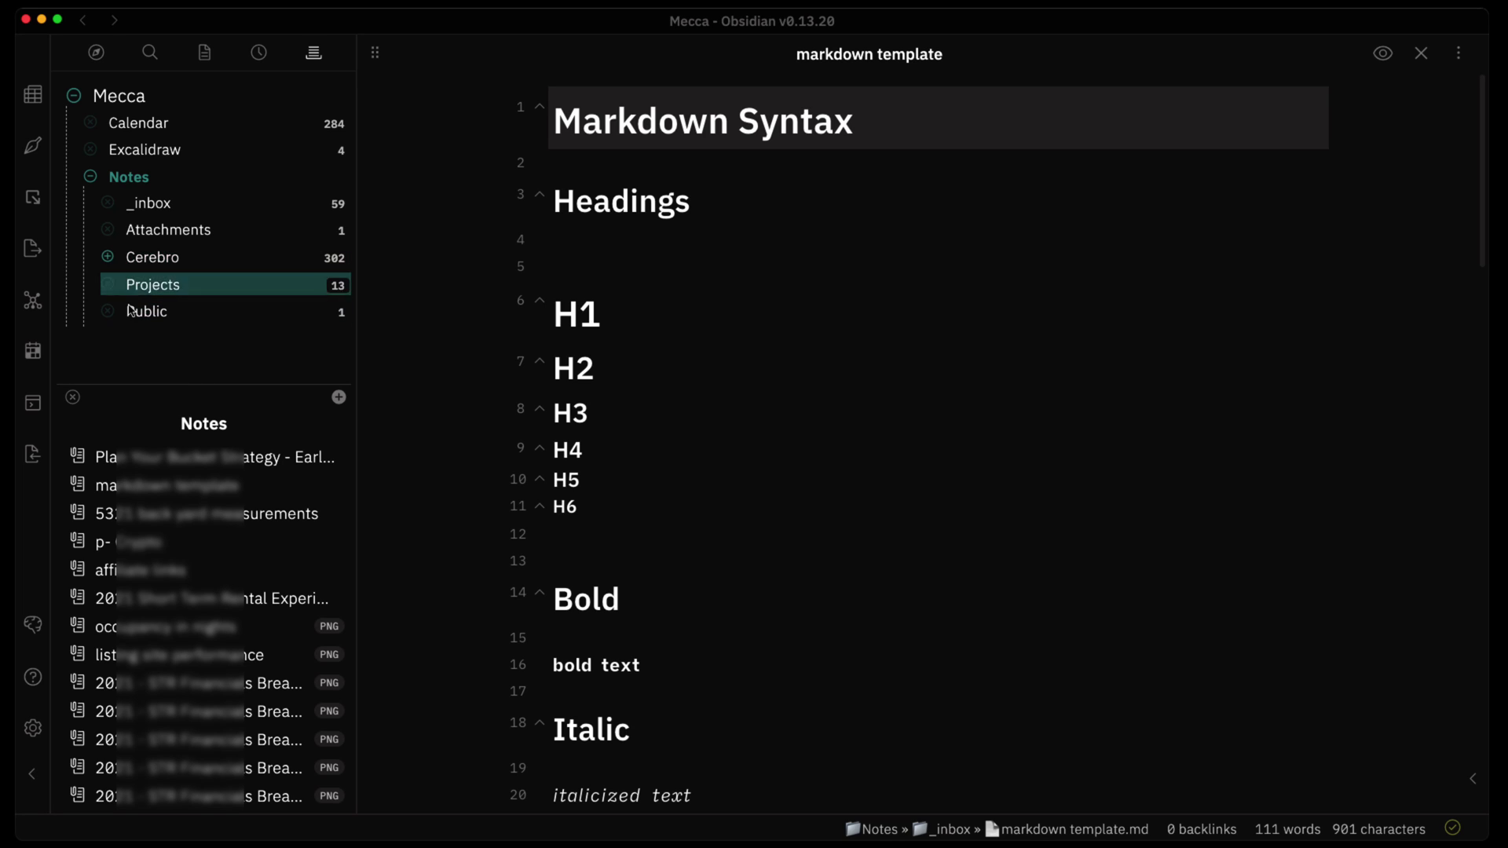
Step: Focus the folder tree on the Notes folder
right_click(145, 179)
click(193, 205)
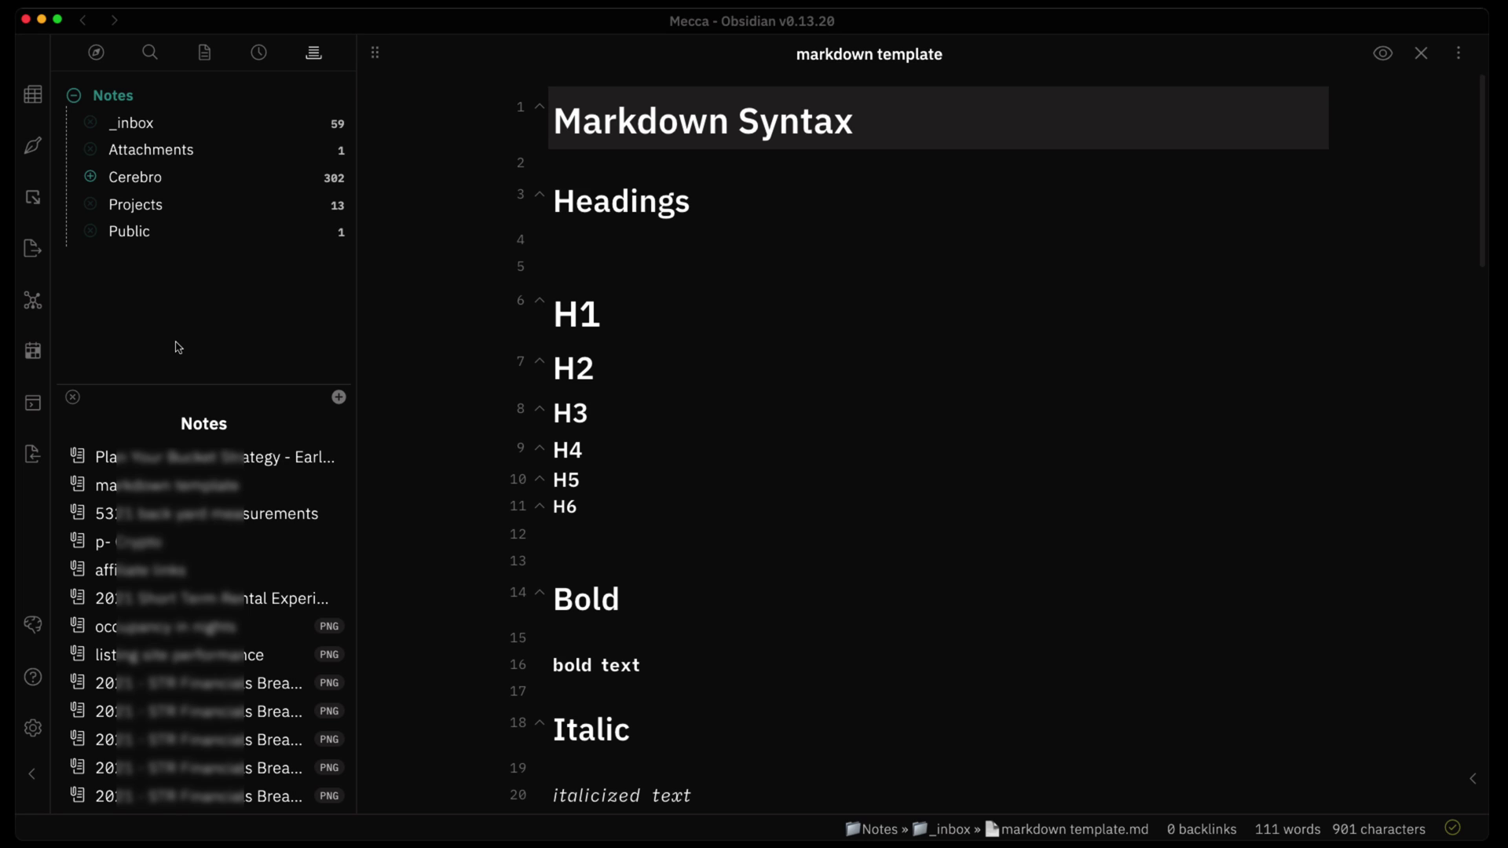
Step: Reopen the plugin's settings to view the General and Folder Pane options, and close them
click(32, 727)
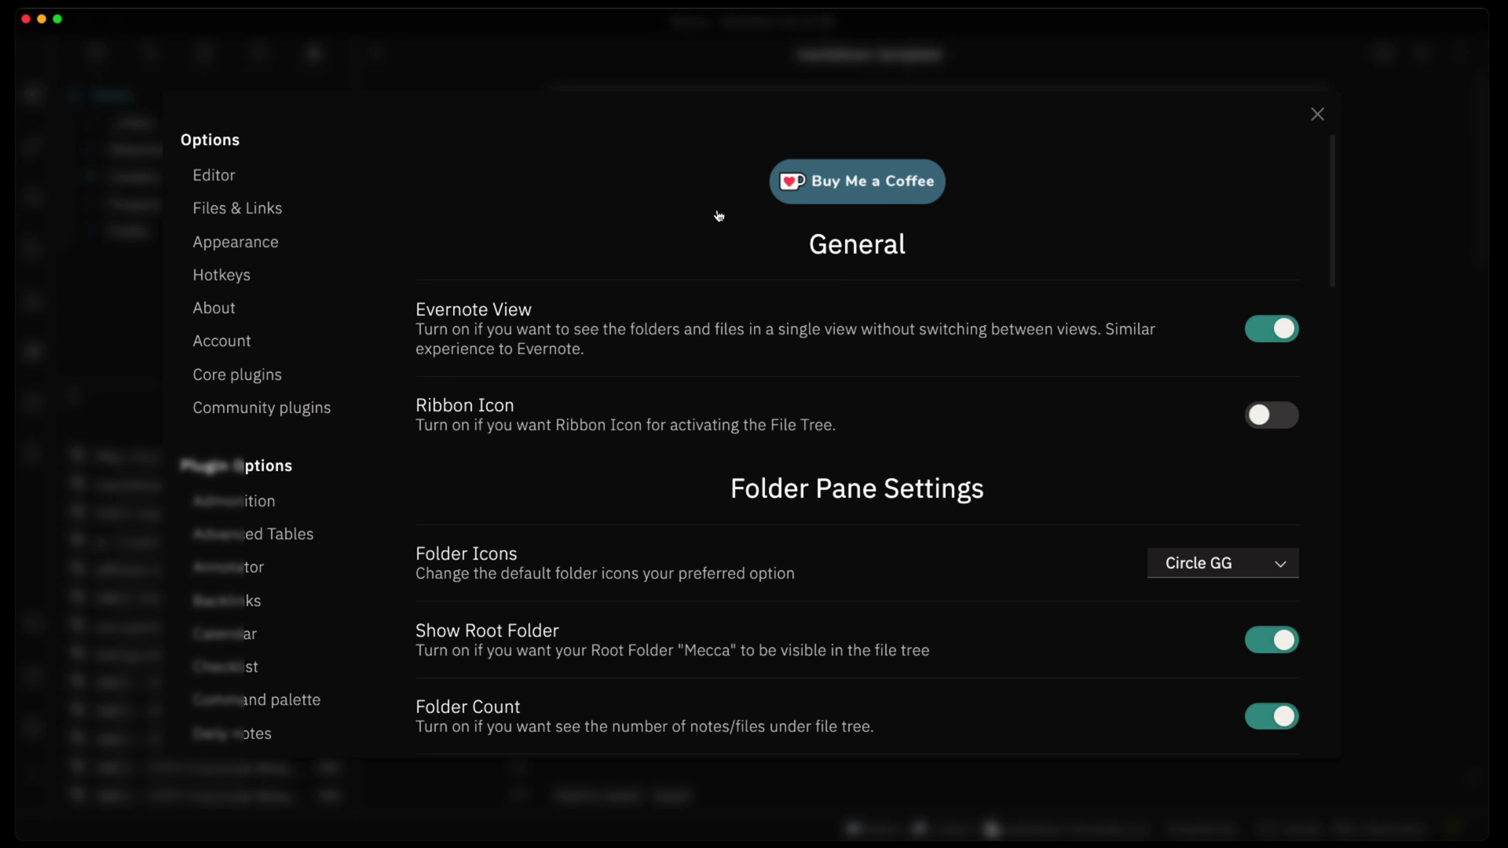
click(1317, 115)
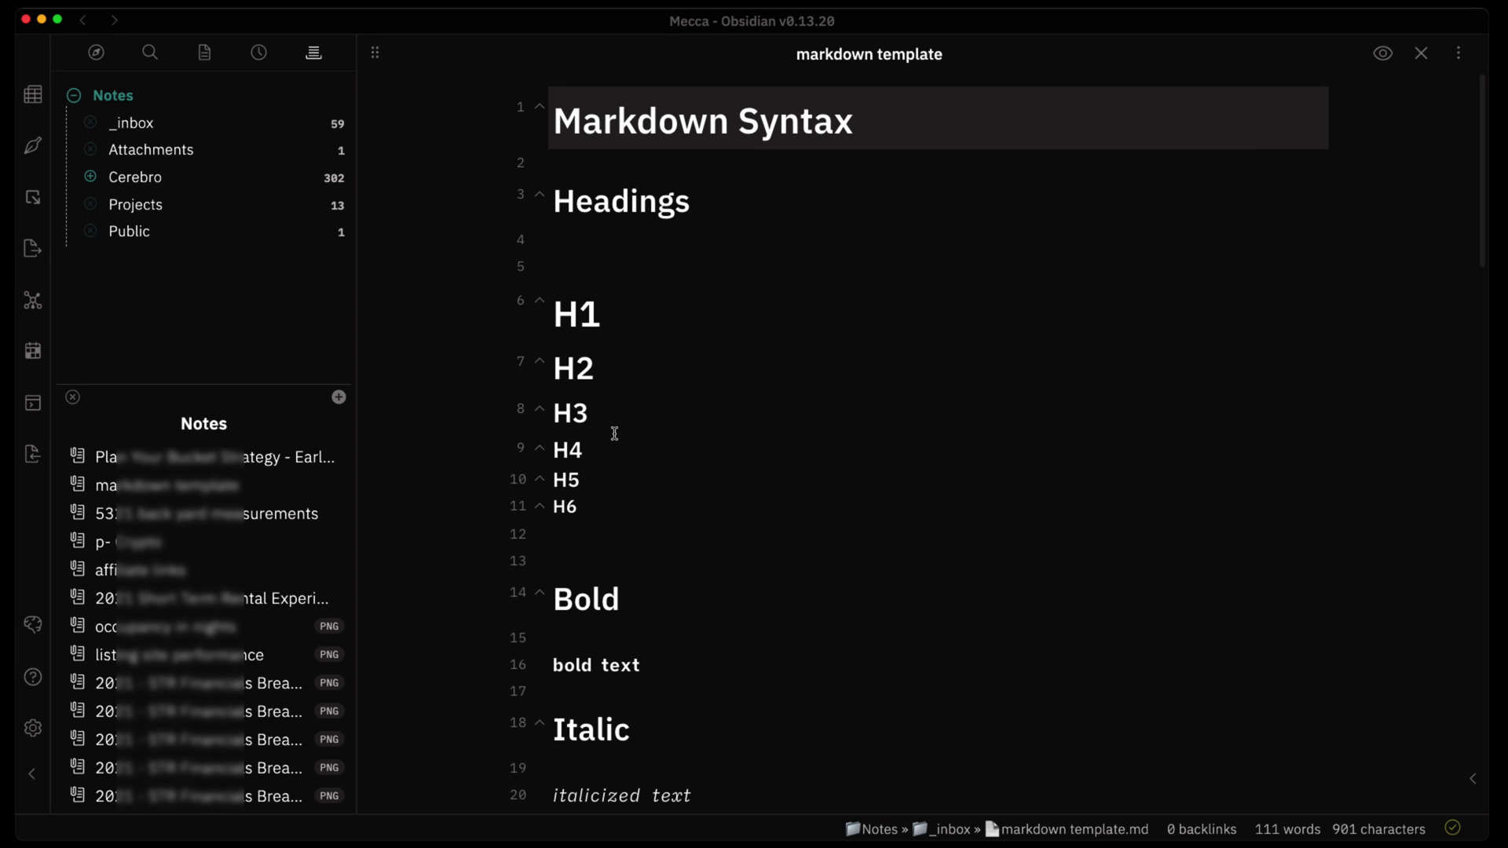